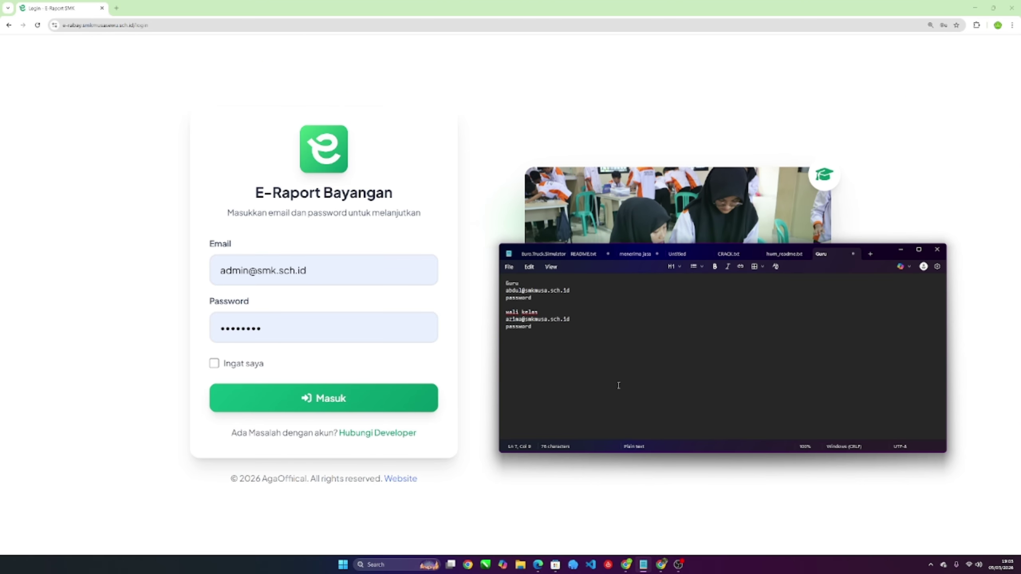
# Copy the homeroom teacher's e-mail from the Guru note and replace the login form's e-mail with it.
pyautogui.moveTo(540, 324); pyautogui.dragTo(504, 313)
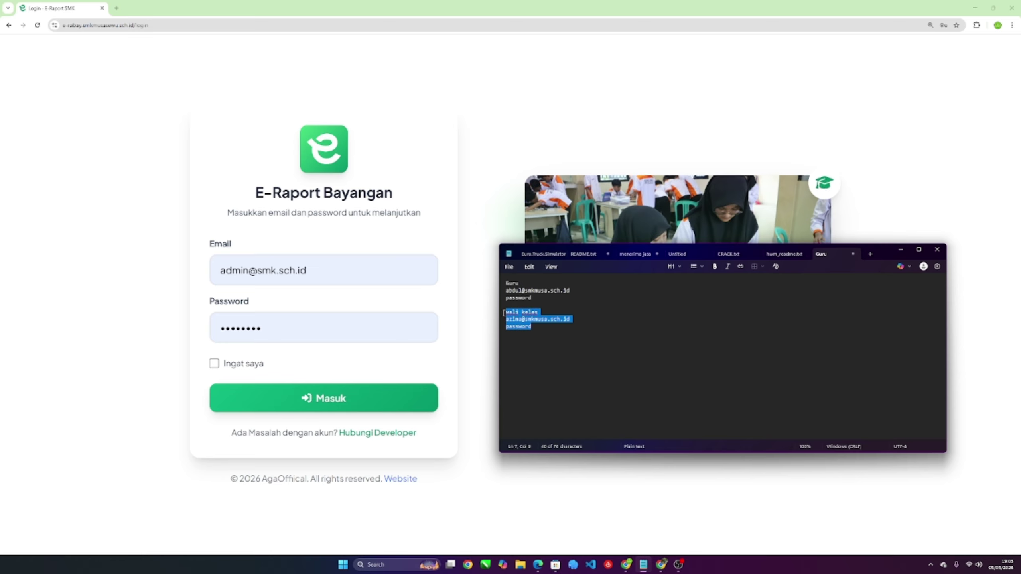
pyautogui.click(558, 329)
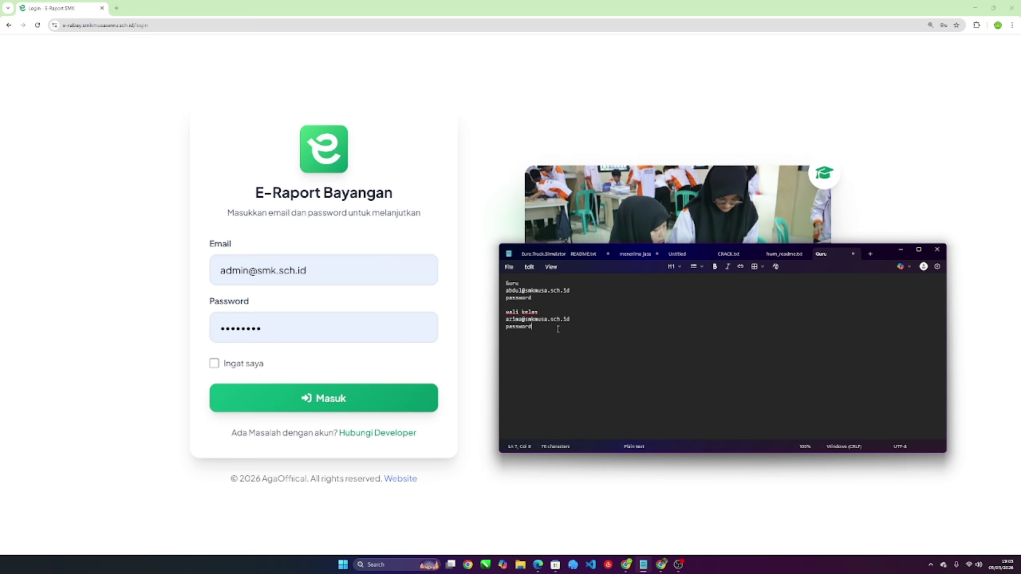
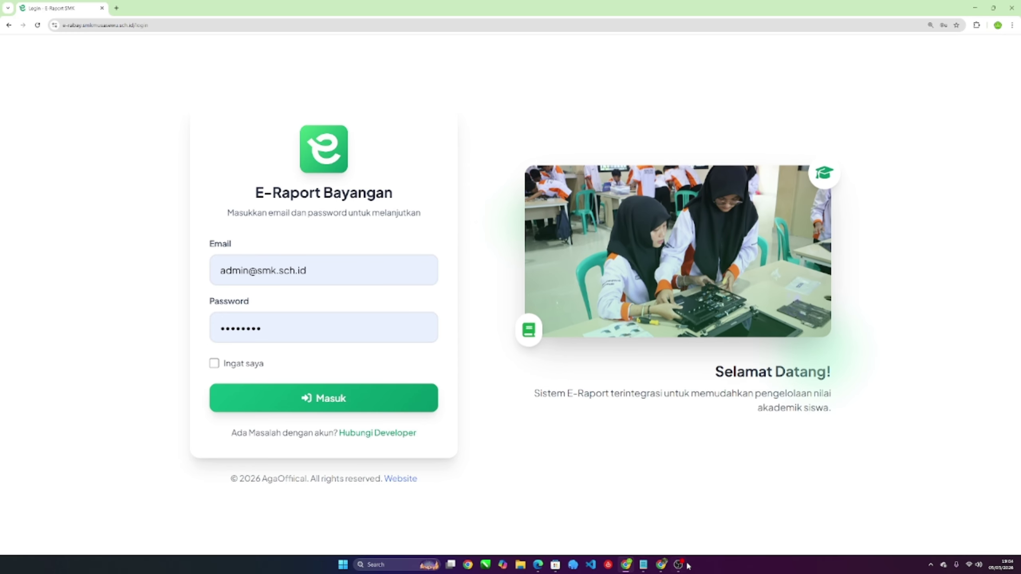
pyautogui.click(643, 519)
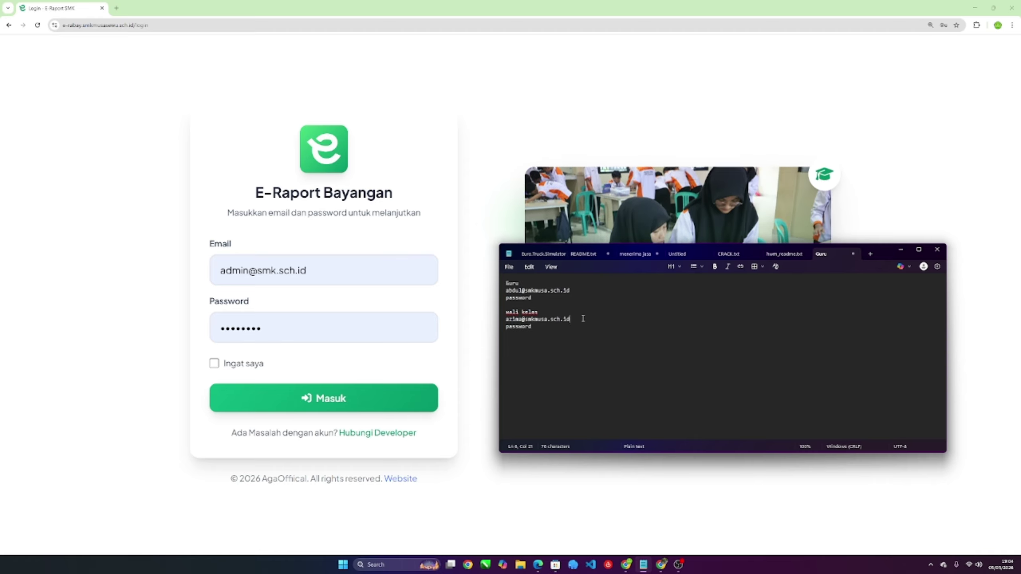
pyautogui.moveTo(583, 319); pyautogui.dragTo(503, 320)
pyautogui.hotkey('ctrl', 'c')
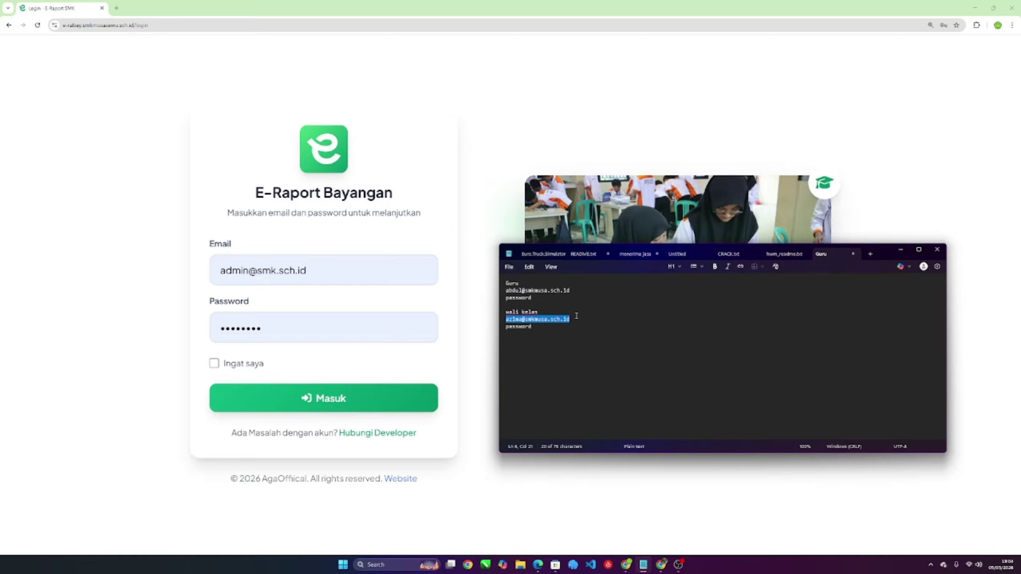
pyautogui.click(364, 269)
pyautogui.hotkey('ctrl', 'a')
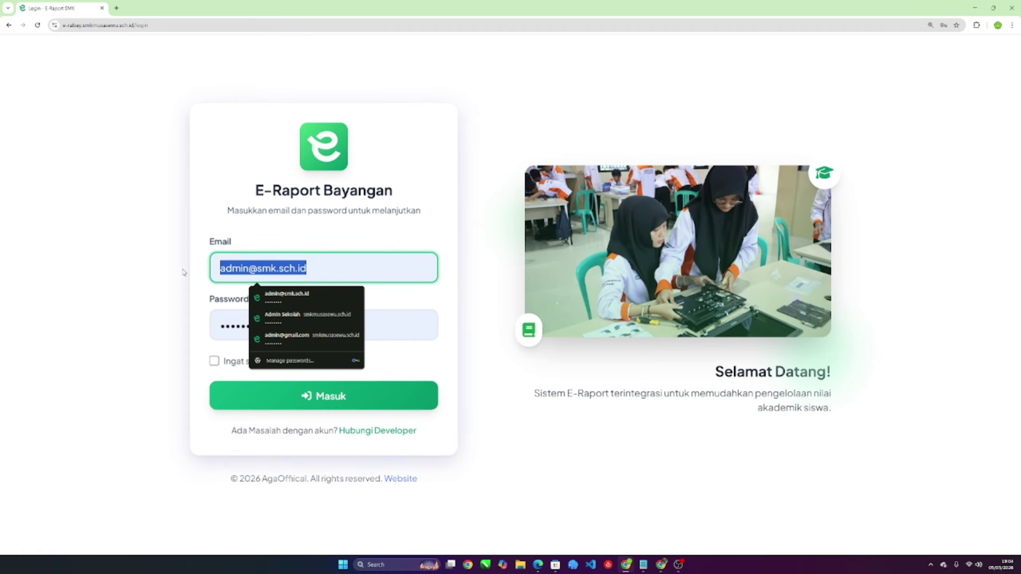
pyautogui.hotkey('ctrl', 'v')
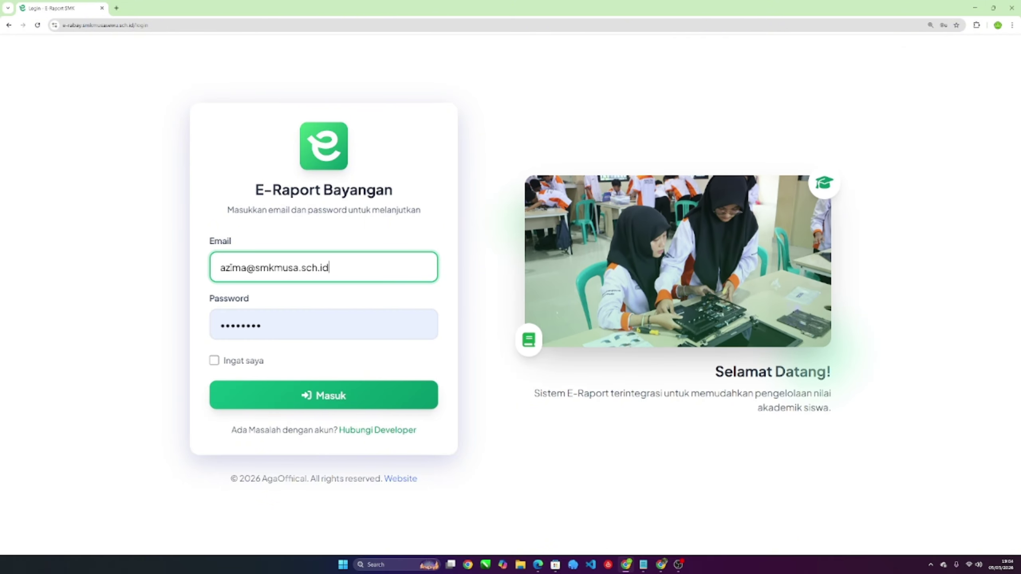
pyautogui.moveTo(220, 268); pyautogui.dragTo(246, 267)
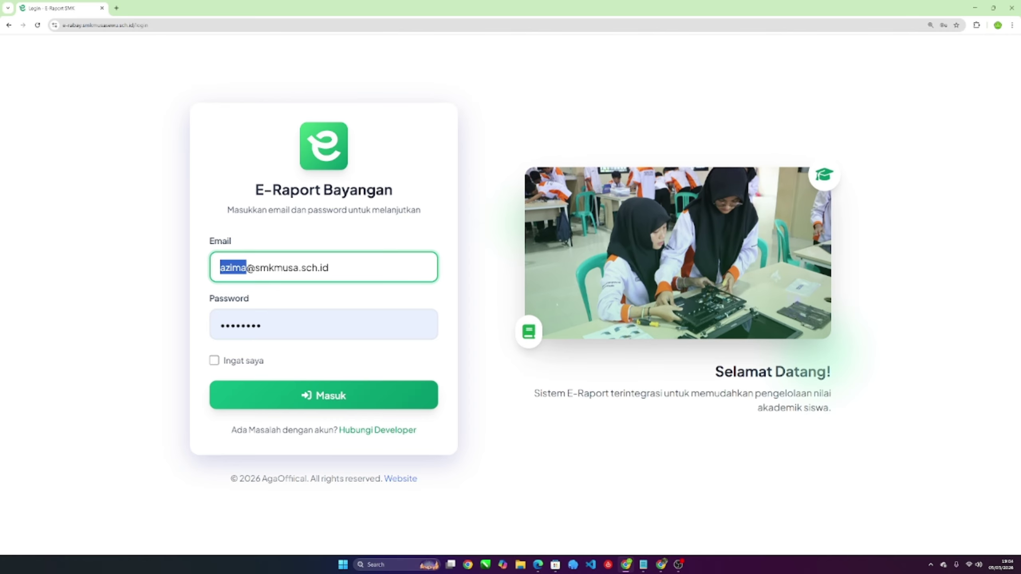
pyautogui.moveTo(248, 268)
pyautogui.mouseDown()
pyautogui.moveTo(290, 268)
pyautogui.moveTo(246, 268)
pyautogui.mouseUp()
pyautogui.click(275, 269)
pyautogui.hotkey('ctrl', 'z')
pyautogui.click(298, 269)
pyautogui.click(334, 270)
pyautogui.click(357, 271)
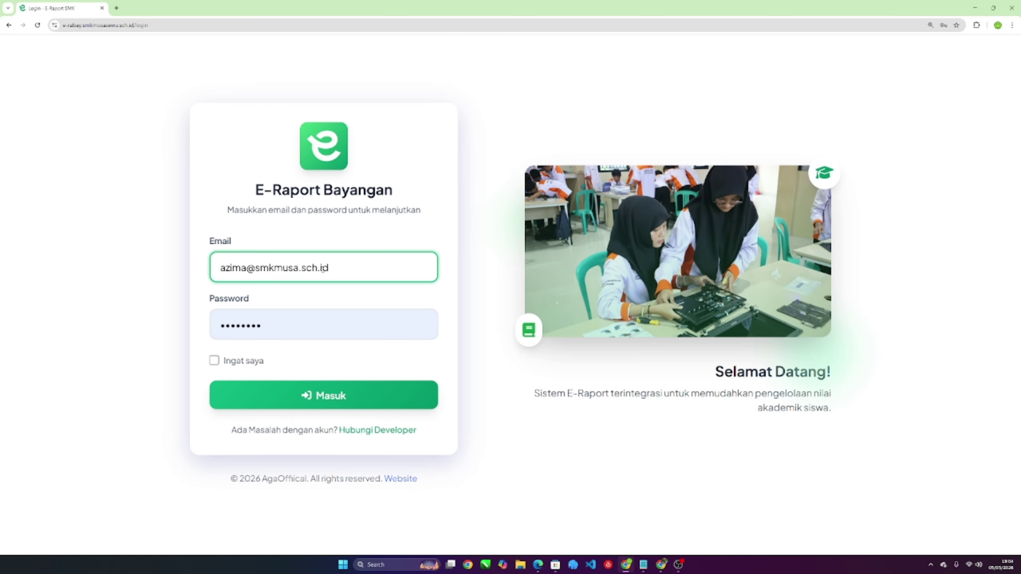
pyautogui.moveTo(333, 269); pyautogui.dragTo(202, 275)
pyautogui.click(347, 271)
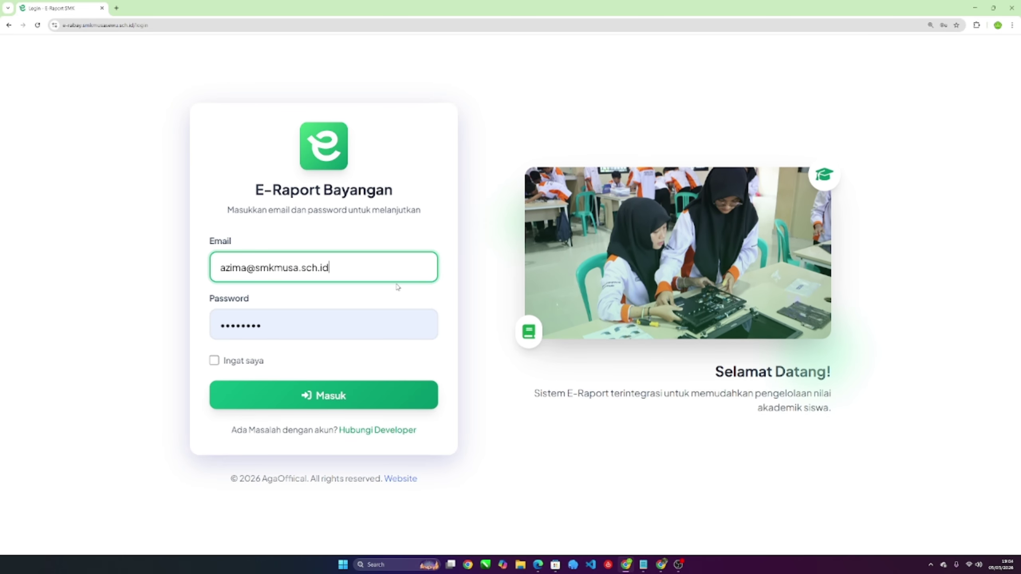
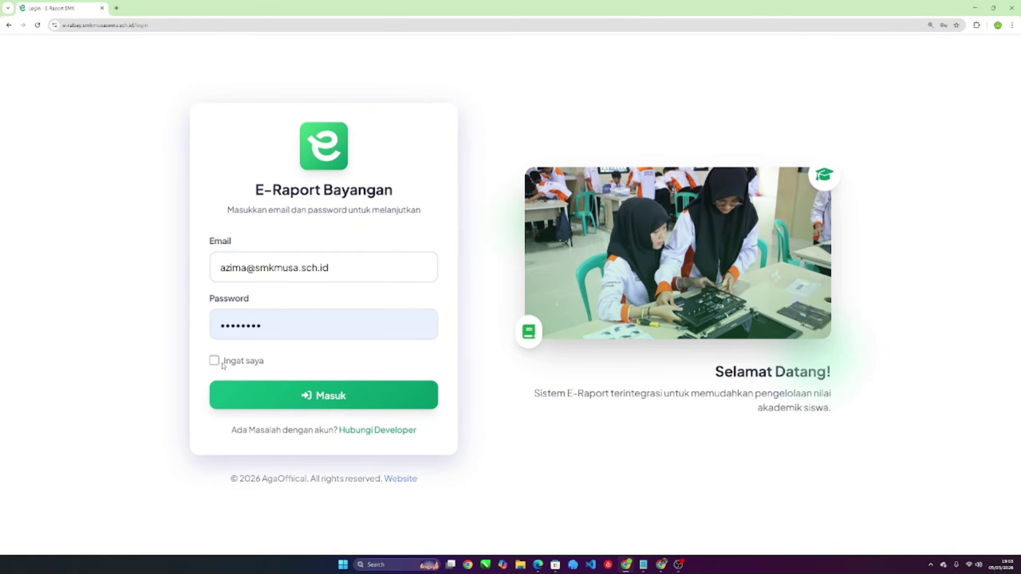
# Log in with Ingat saya enabled, dismissing the password warning and declining to save the password.
pyautogui.click(221, 360)
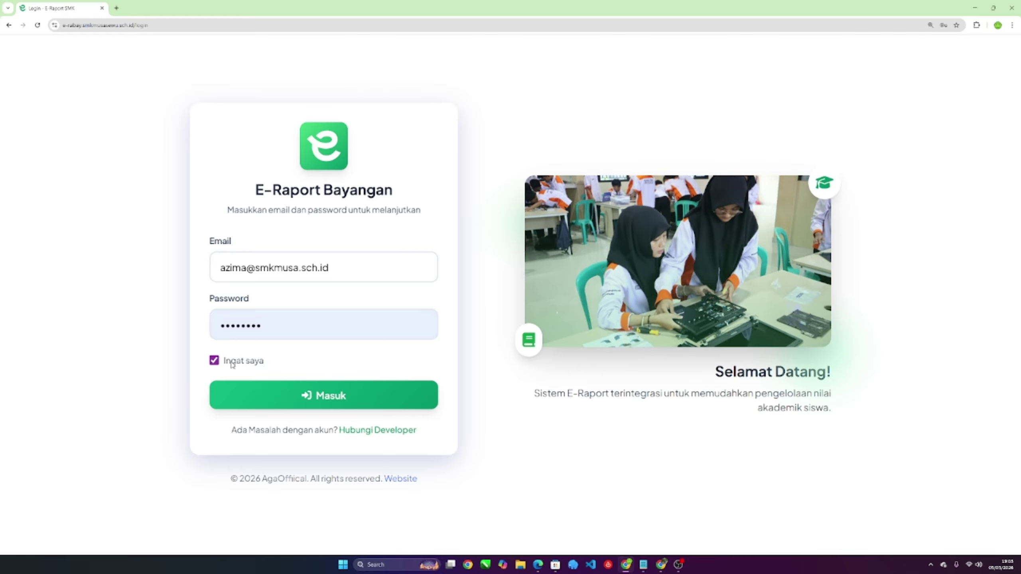
pyautogui.click(219, 360)
pyautogui.click(217, 361)
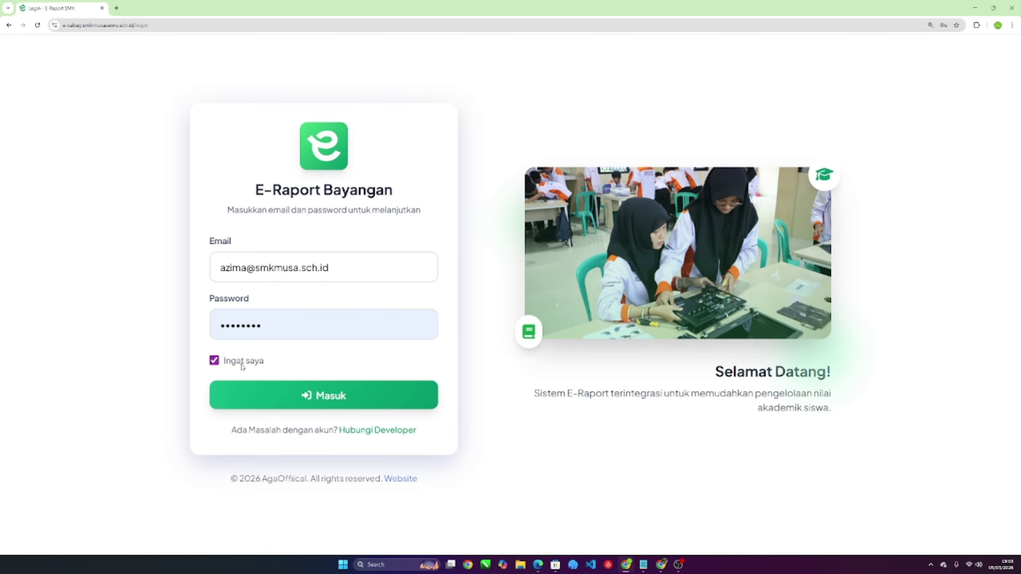
pyautogui.click(276, 387)
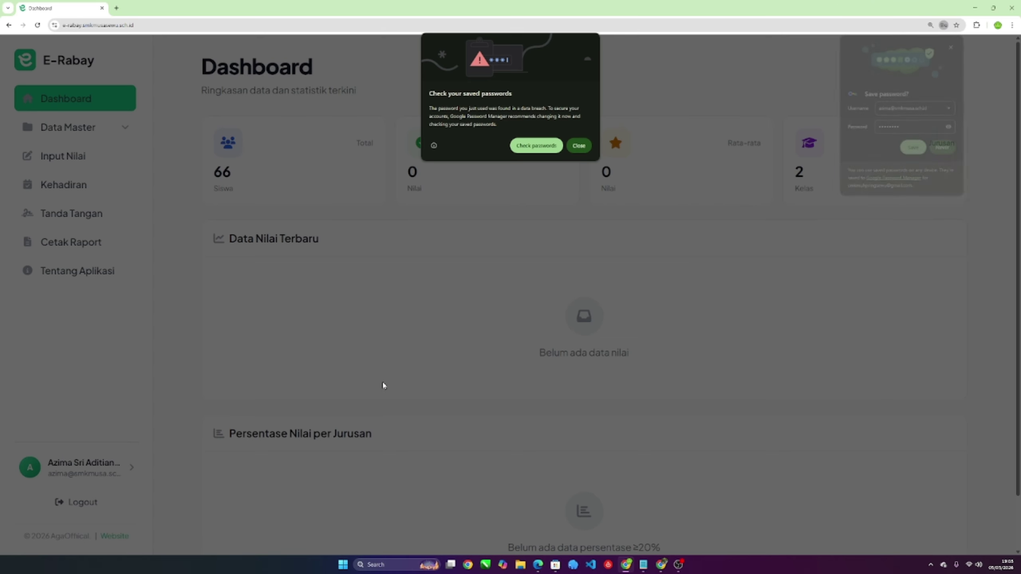
pyautogui.click(578, 146)
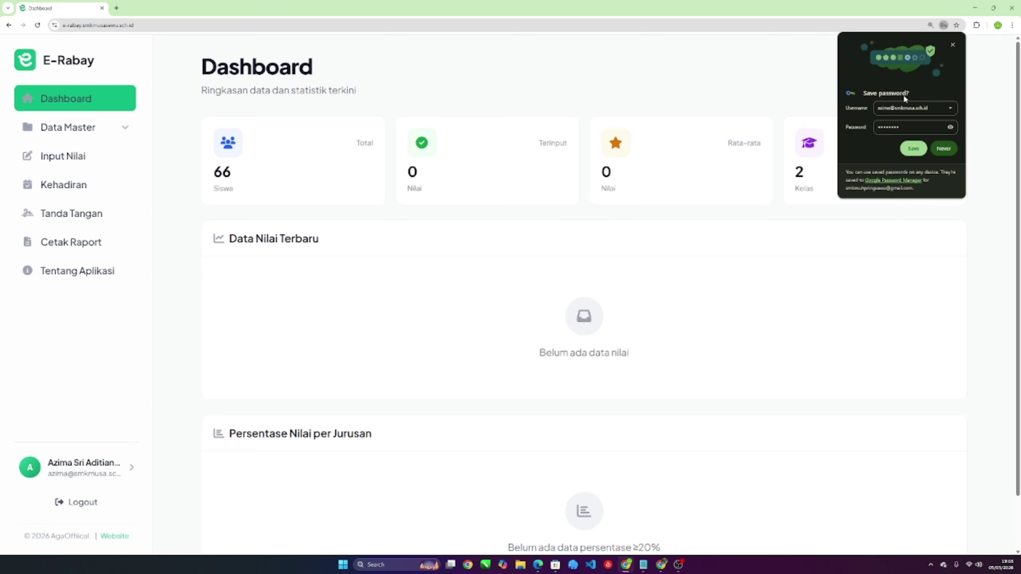
pyautogui.click(943, 148)
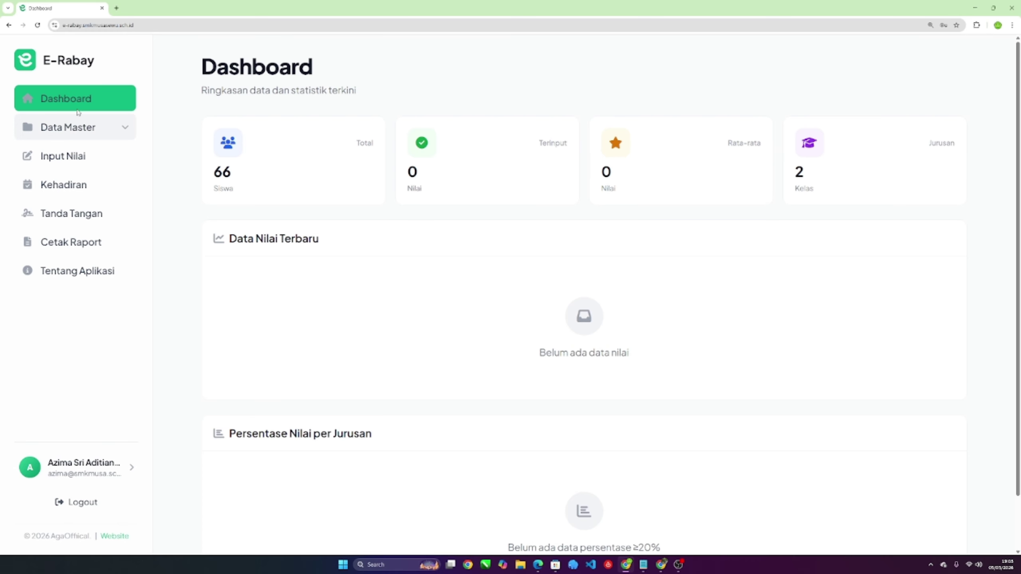
# Open the Data Siswa list under Data Master.
pyautogui.click(96, 128)
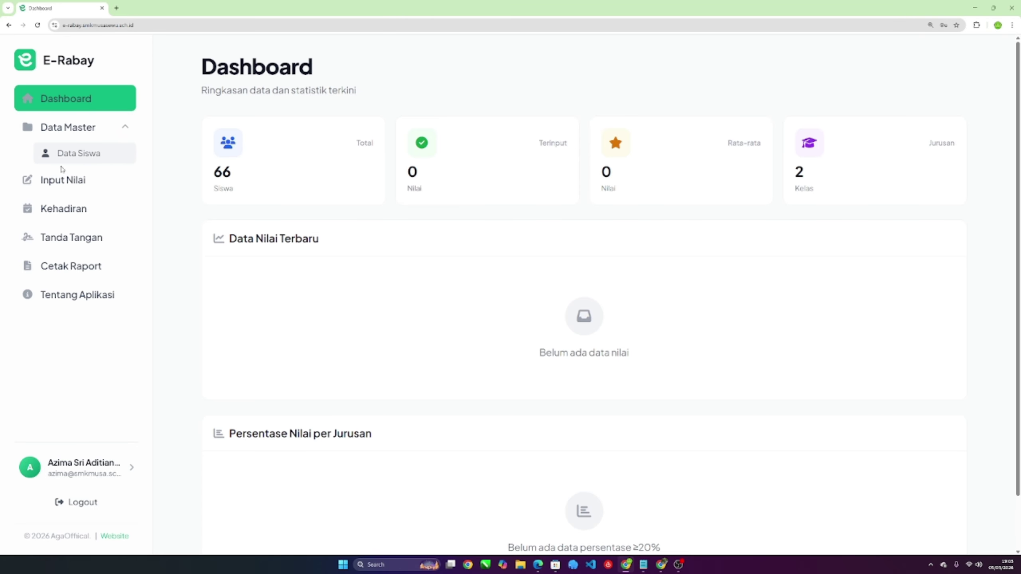
pyautogui.click(92, 129)
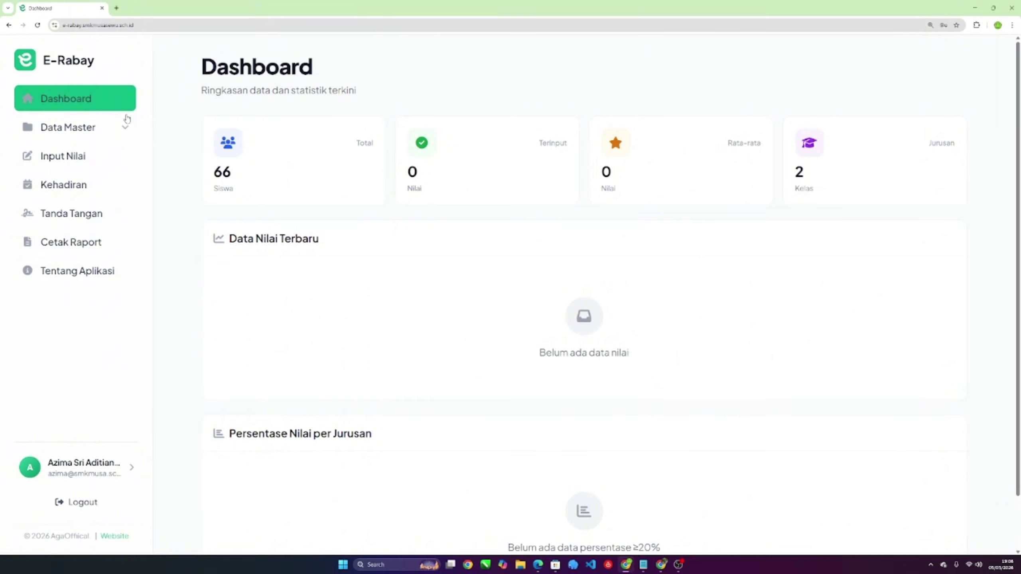
pyautogui.click(124, 122)
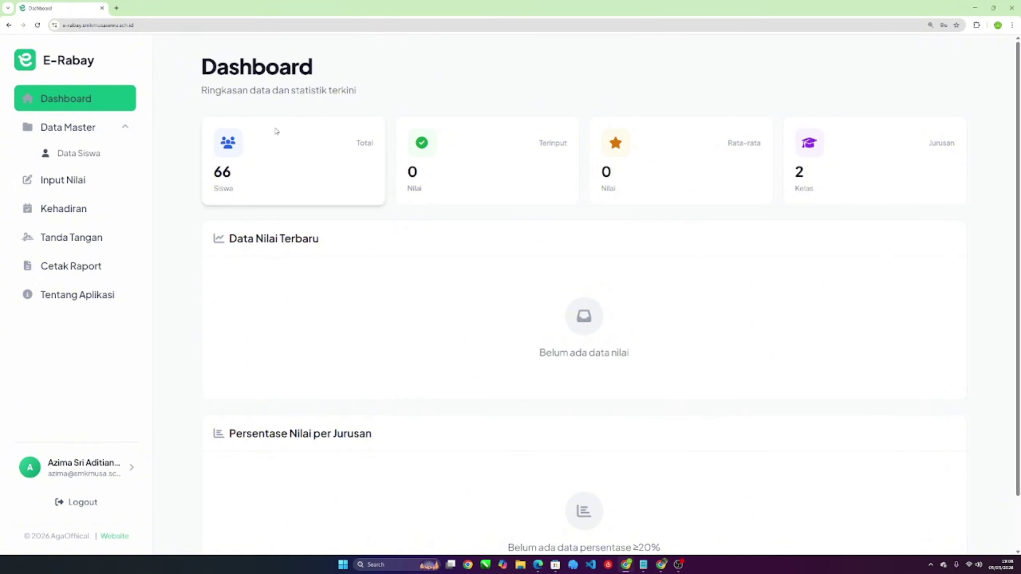
pyautogui.click(85, 128)
pyautogui.click(83, 134)
pyautogui.click(83, 153)
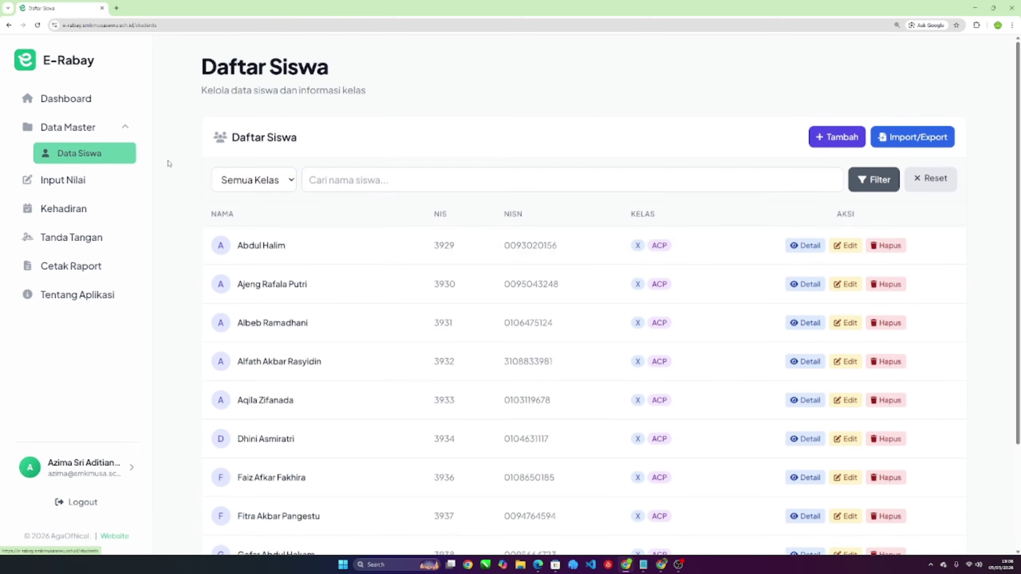
# Look through the first page of the student list from its filters down to the page navigation.
pyautogui.scroll(-3, 371, 250)
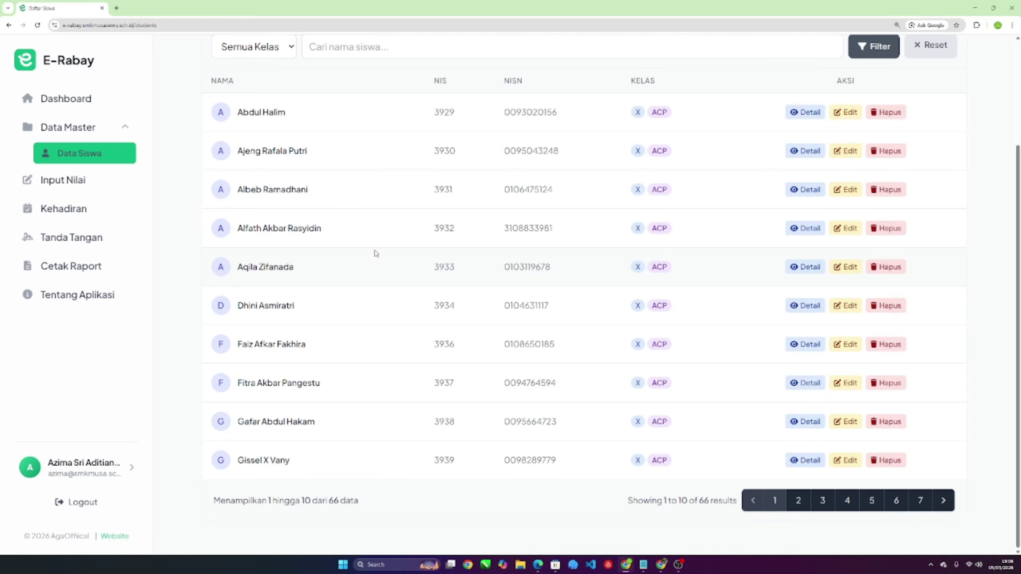
pyautogui.scroll(3, 376, 253)
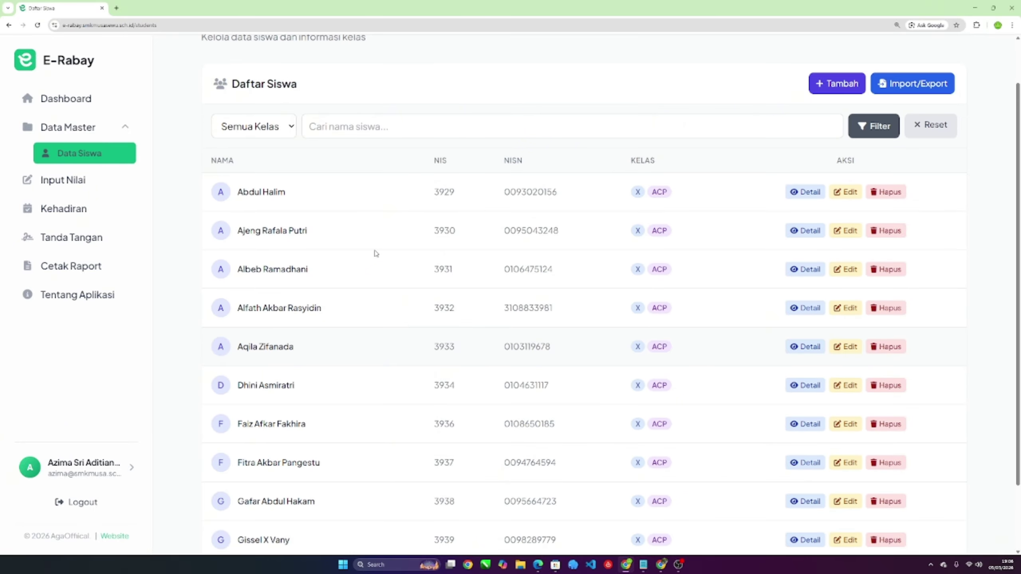
pyautogui.scroll(-3, 375, 257)
pyautogui.scroll(3, 259, 255)
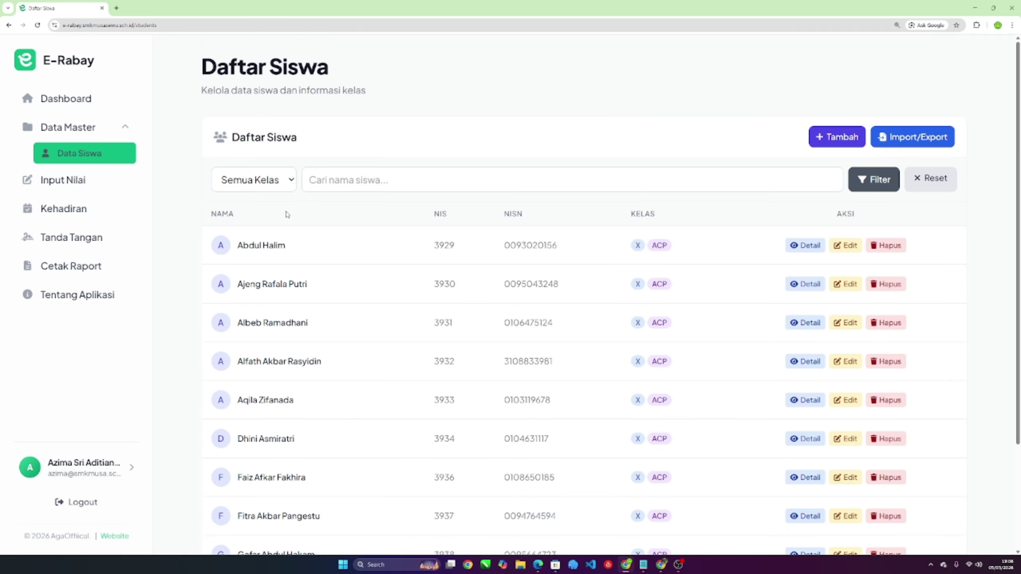
pyautogui.scroll(-3, 288, 214)
pyautogui.scroll(3, 554, 427)
pyautogui.scroll(-3, 554, 430)
pyautogui.scroll(3, 554, 430)
# Check the class options offered by the student list's filter, keeping Semua Kelas selected.
pyautogui.click(292, 184)
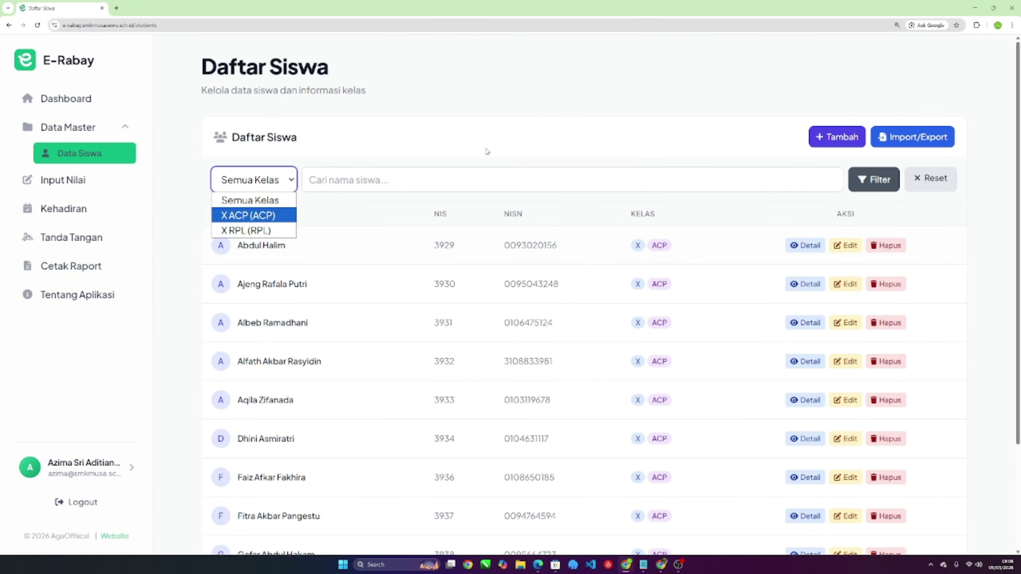
pyautogui.click(518, 139)
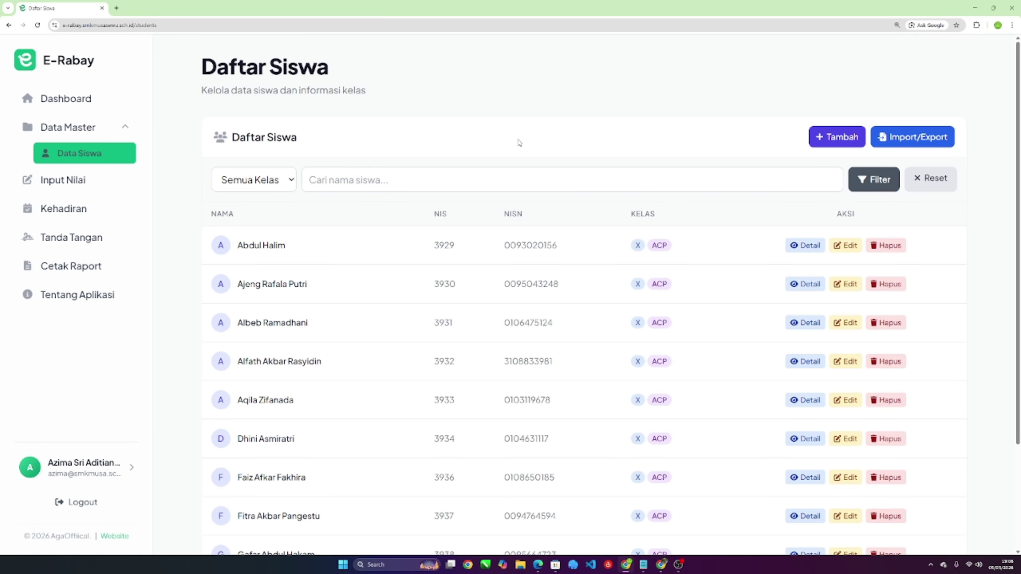
pyautogui.click(260, 185)
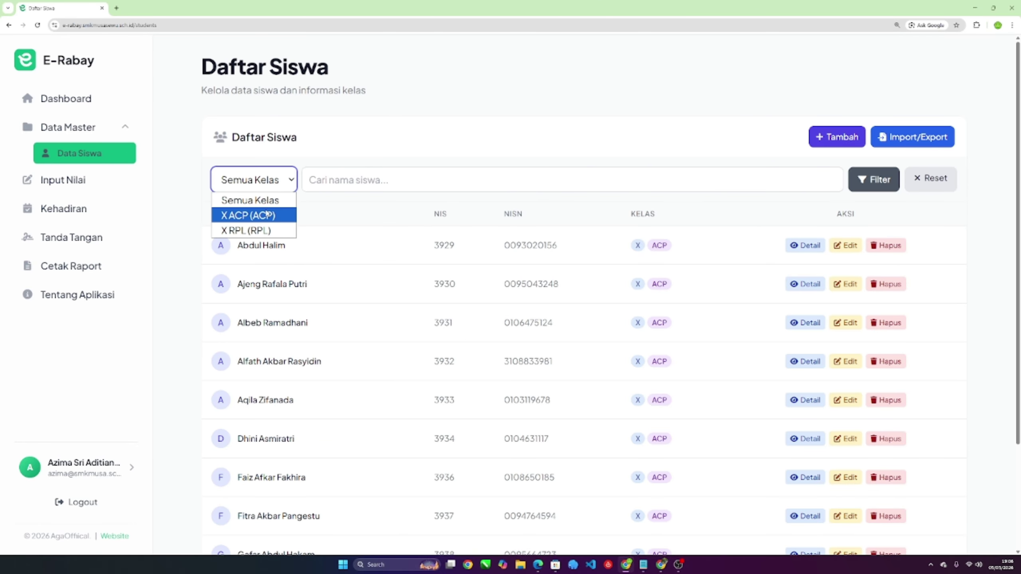
pyautogui.click(393, 124)
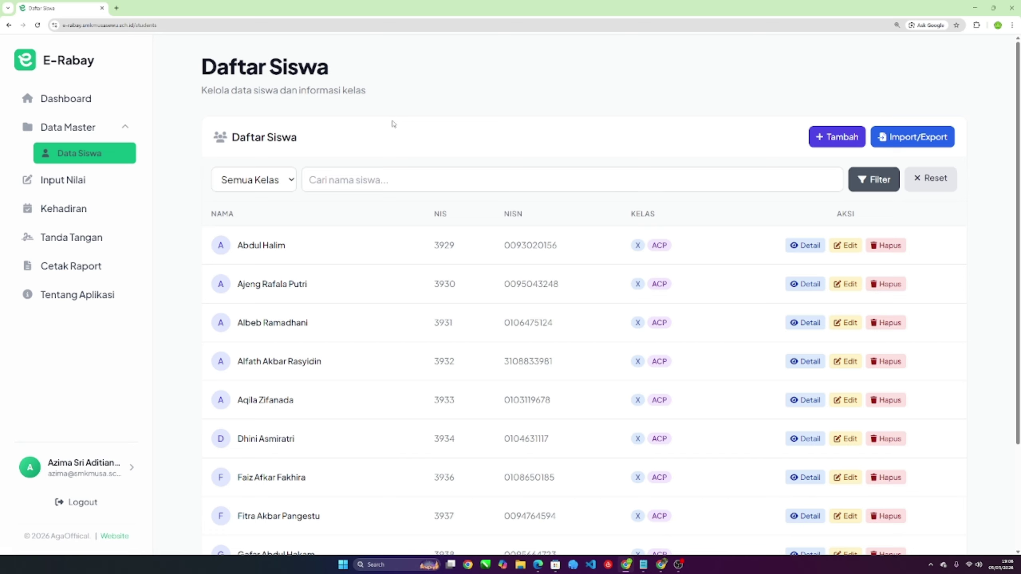
pyautogui.click(278, 177)
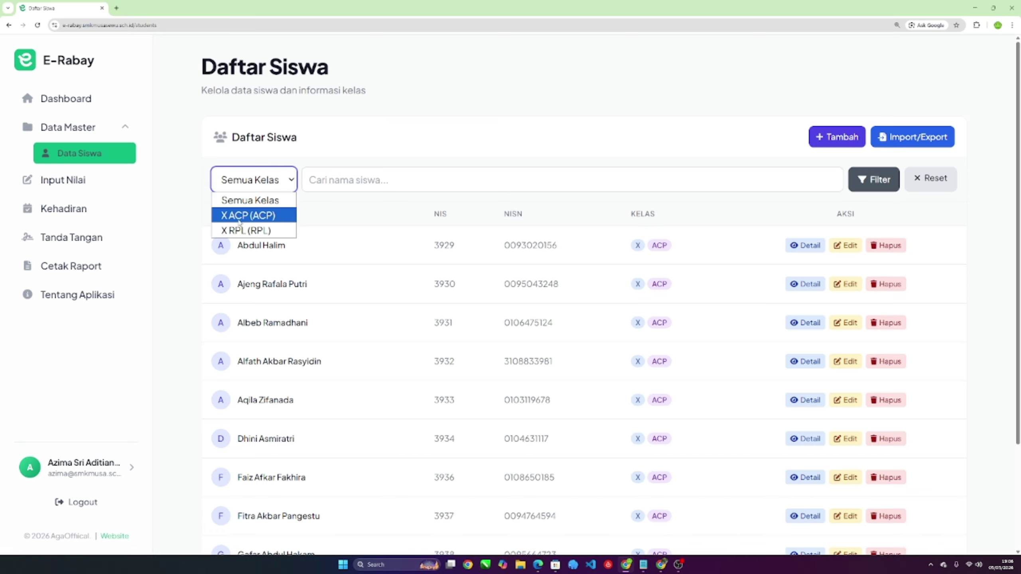
pyautogui.click(345, 139)
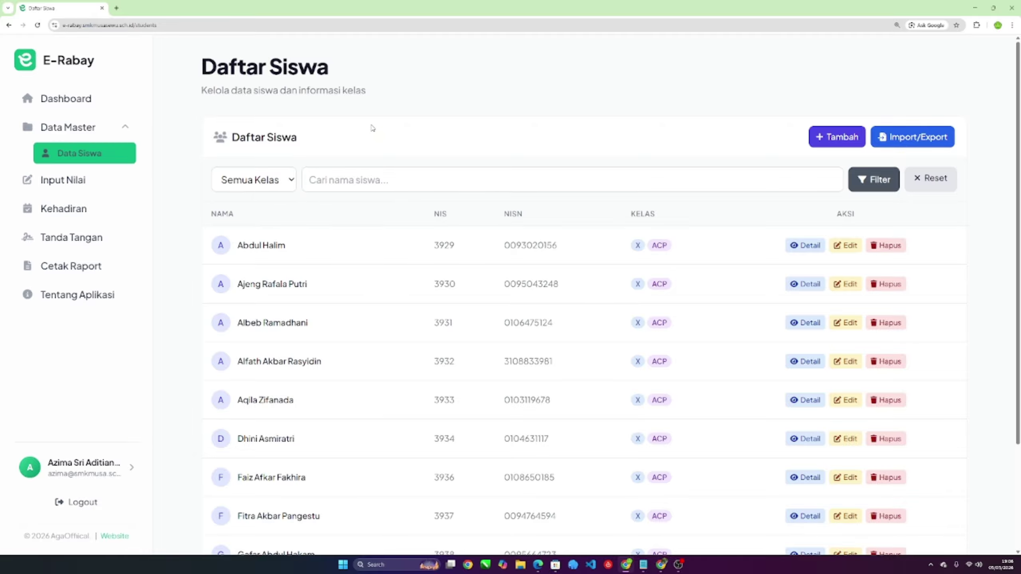
pyautogui.click(277, 186)
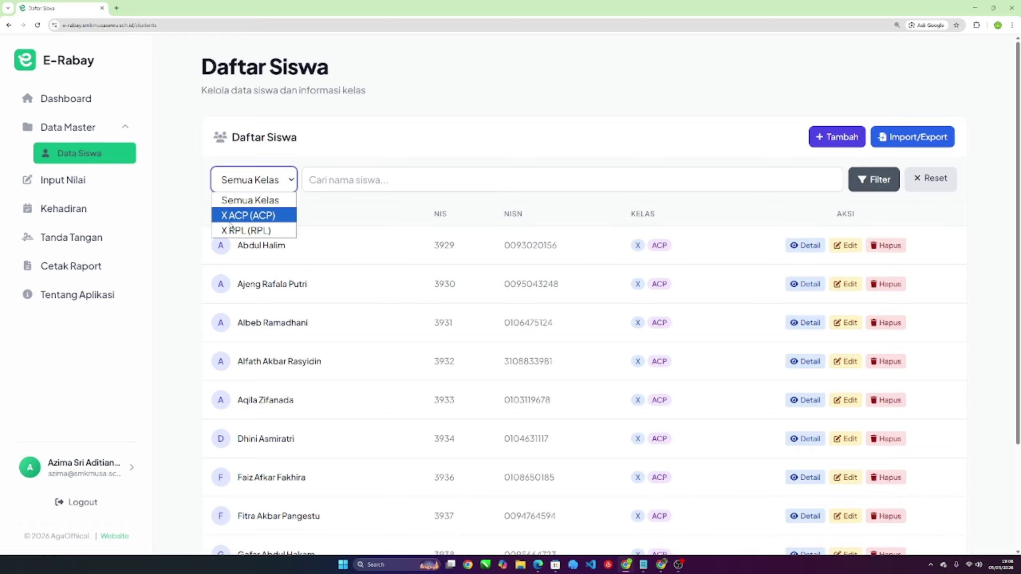
pyautogui.click(454, 103)
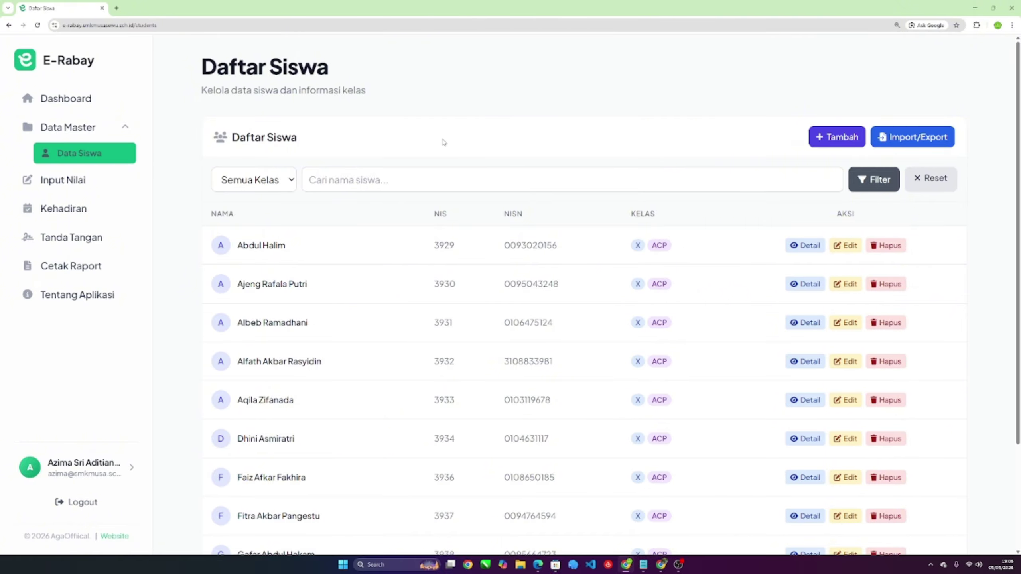
# Open the first listed student's record for editing.
pyautogui.scroll(-3, 444, 142)
pyautogui.scroll(3, 444, 149)
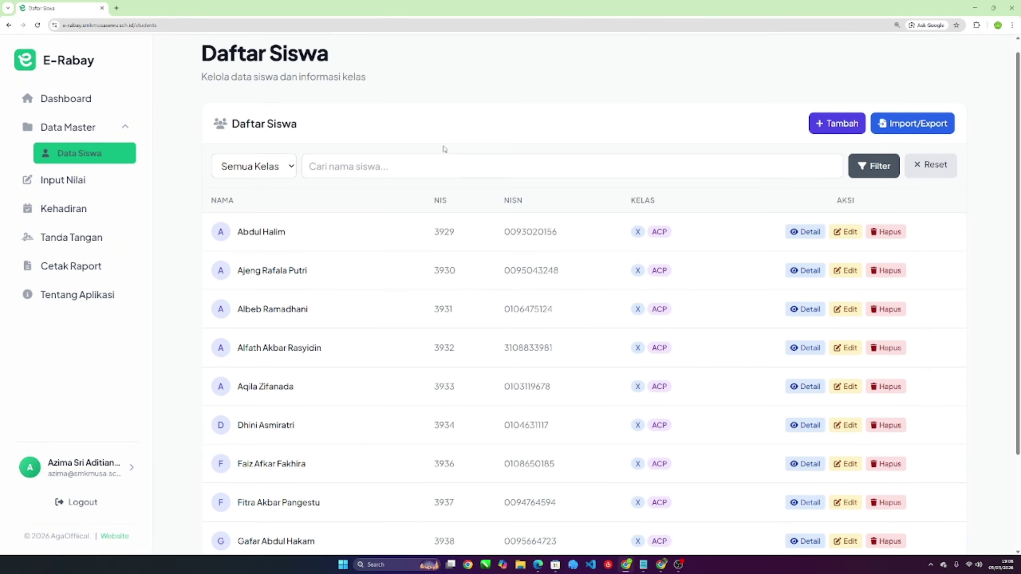
pyautogui.scroll(-3, 445, 149)
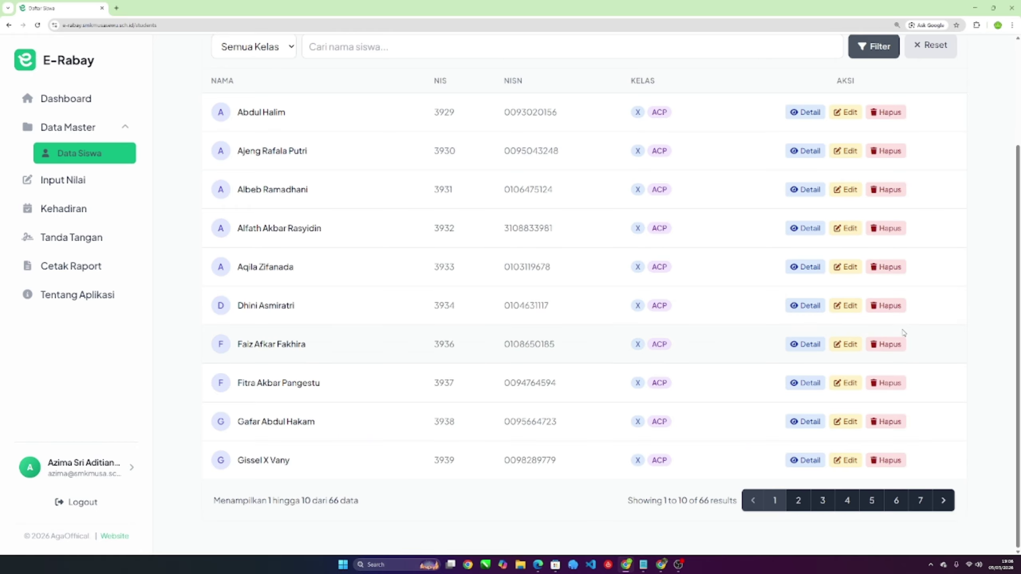
pyautogui.scroll(3, 845, 326)
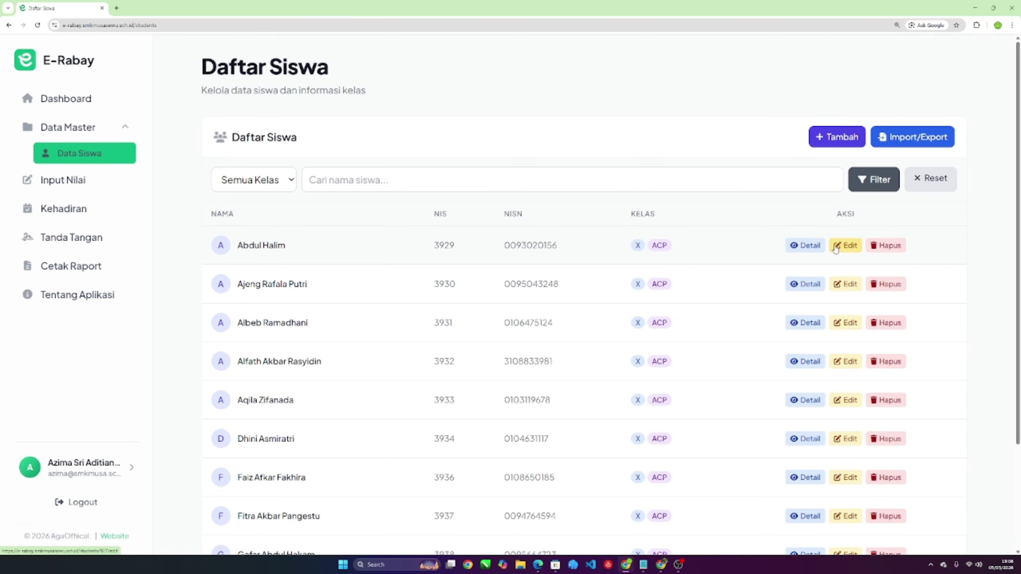
pyautogui.click(847, 245)
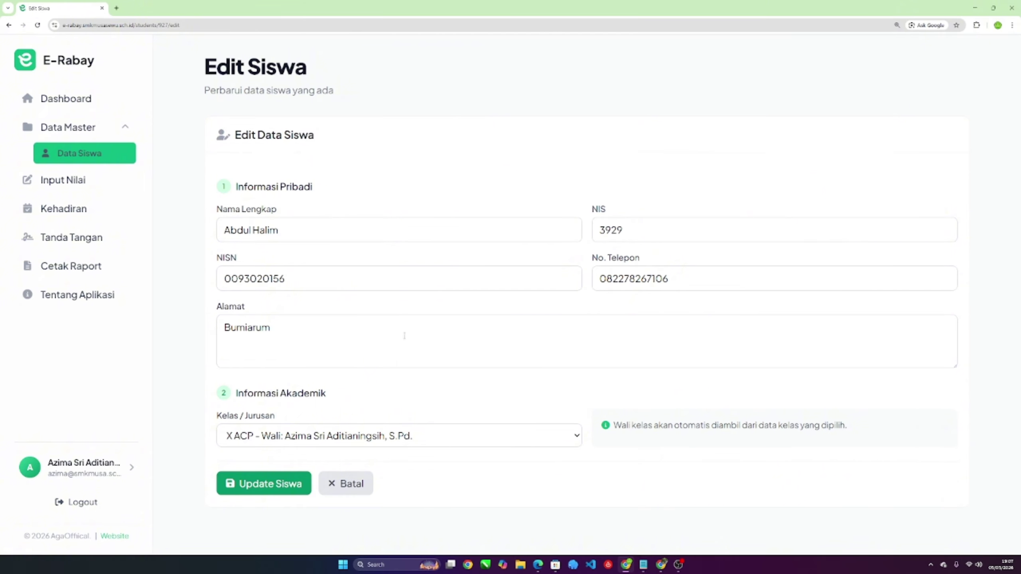
# Check the Kelas / Jurusan options on the student's edit form and cancel the edit without saving.
pyautogui.click(456, 437)
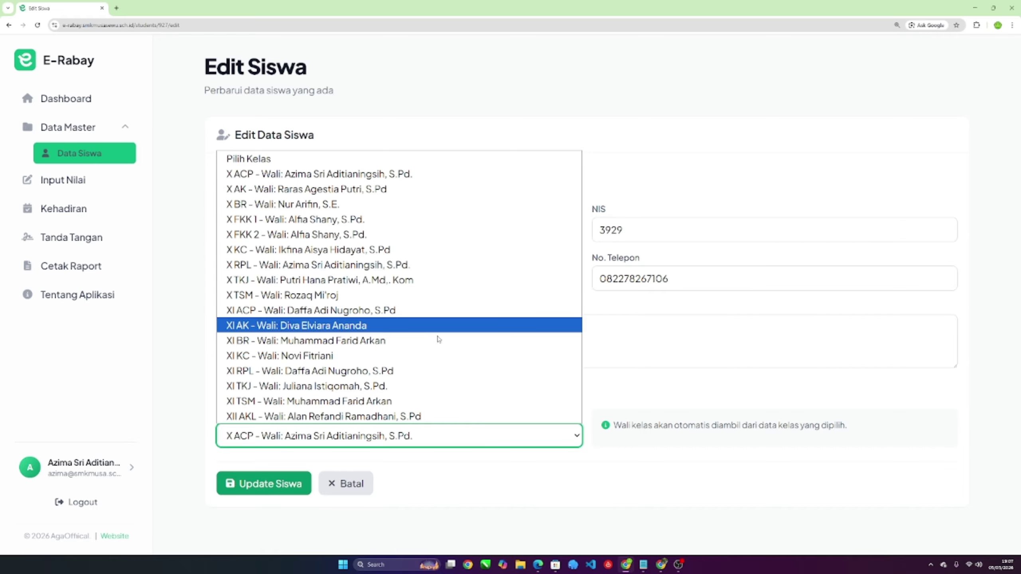
pyautogui.click(630, 392)
pyautogui.click(364, 479)
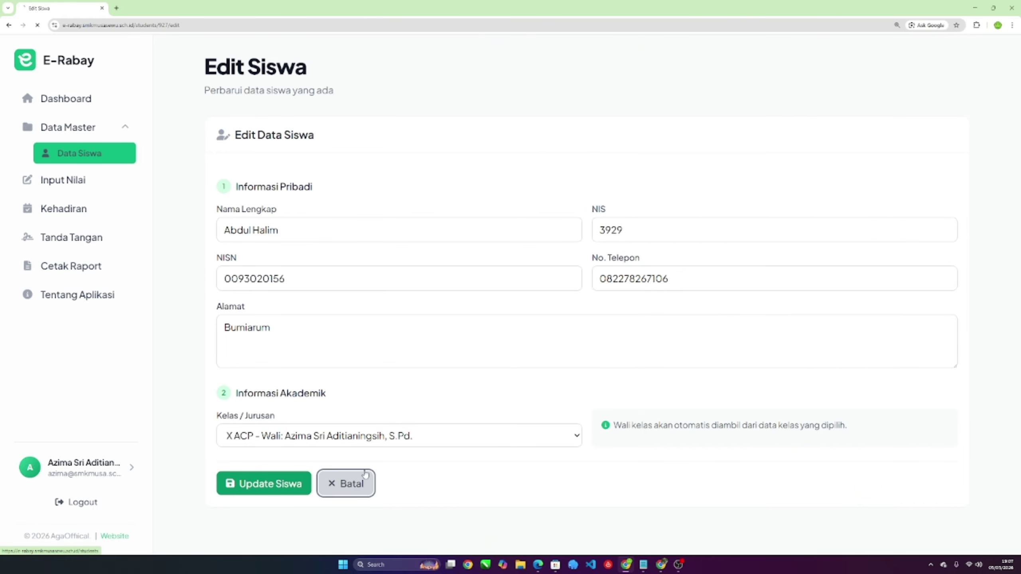
# Open the third listed student's detail page and look through the personal information and Nilai Siswa section.
pyautogui.scroll(-3, 578, 339)
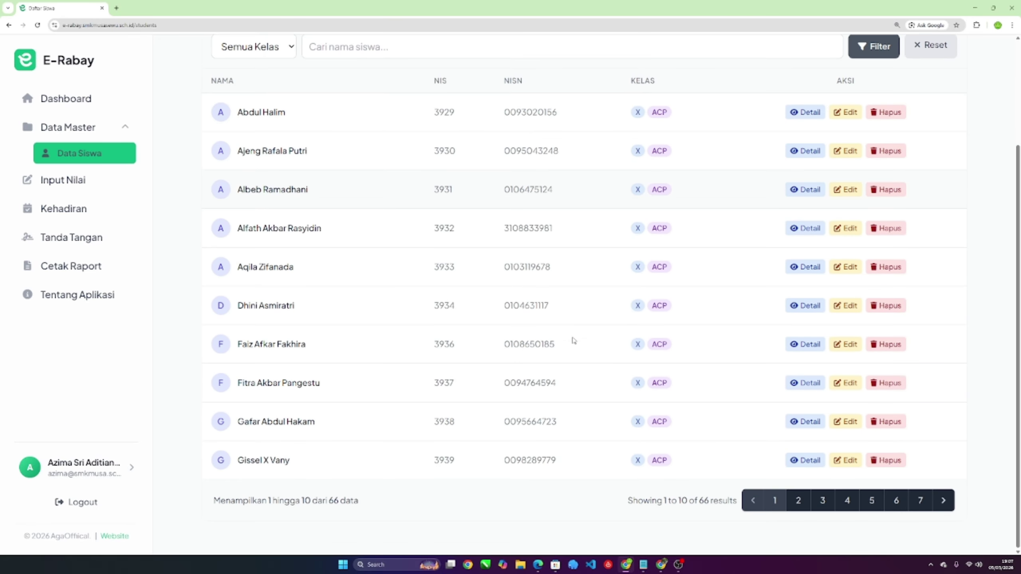
pyautogui.scroll(3, 574, 340)
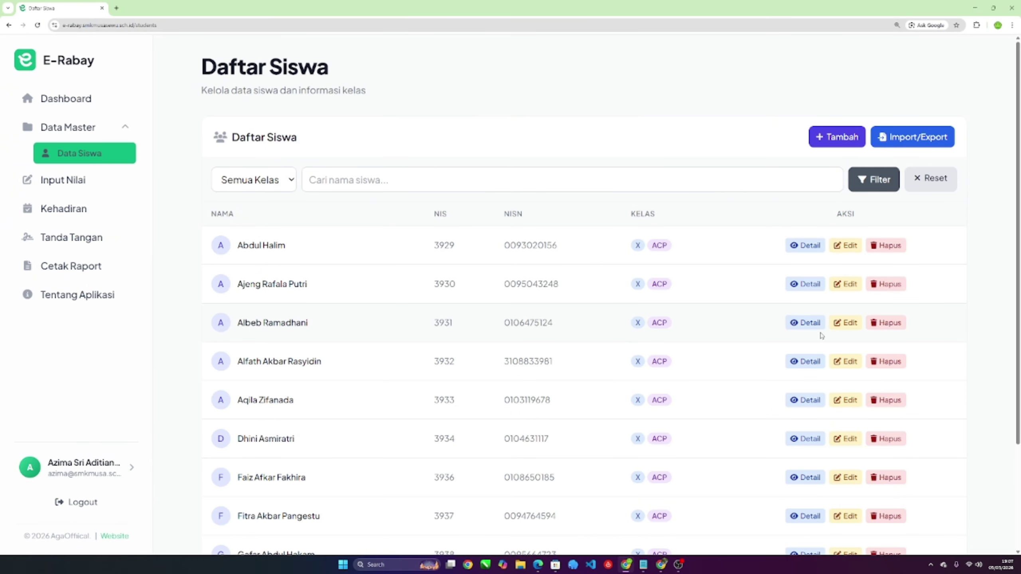
pyautogui.click(806, 323)
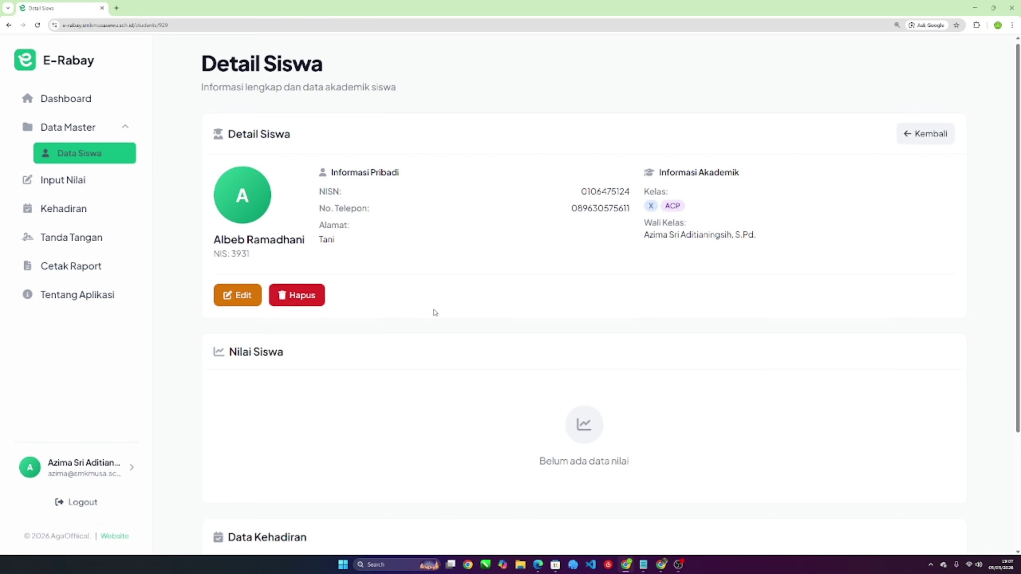
pyautogui.scroll(-3, 436, 314)
pyautogui.scroll(3, 438, 317)
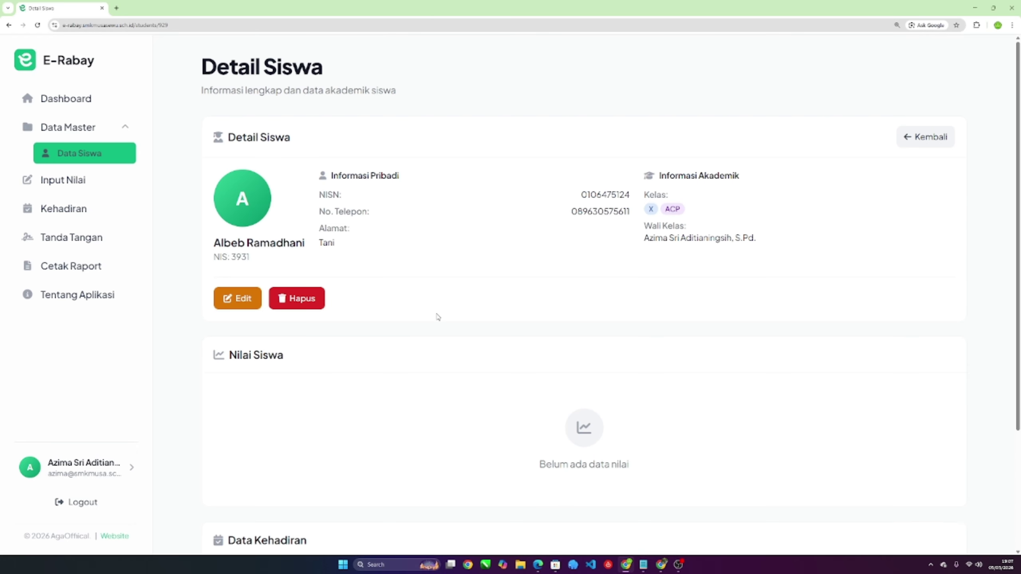
pyautogui.scroll(-3, 438, 316)
pyautogui.moveTo(229, 200); pyautogui.dragTo(326, 226)
pyautogui.click(342, 244)
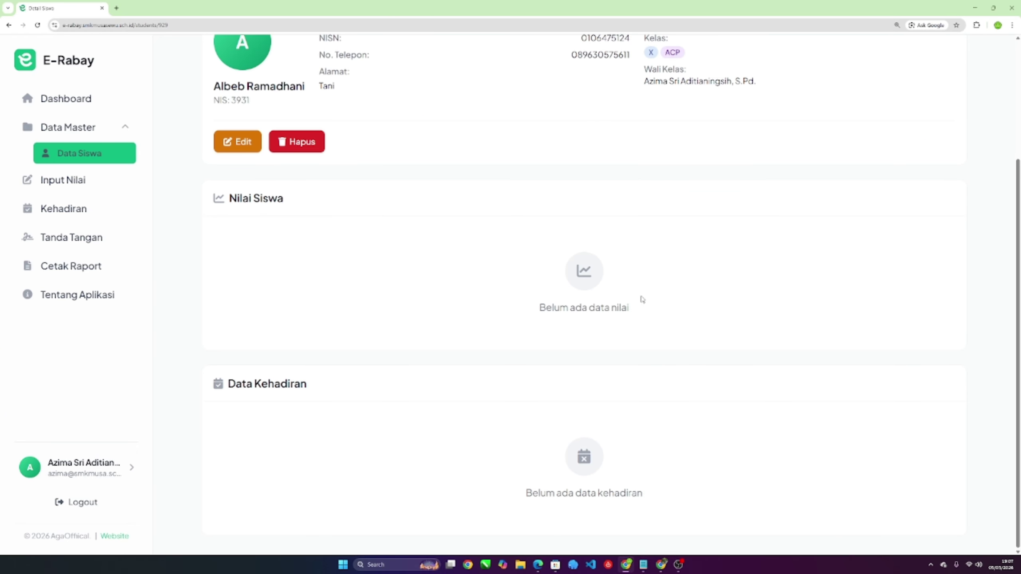
# Examine the Data Kehadiran section of the student's detail page and return to the student list.
pyautogui.moveTo(246, 384); pyautogui.dragTo(335, 396)
pyautogui.click(473, 466)
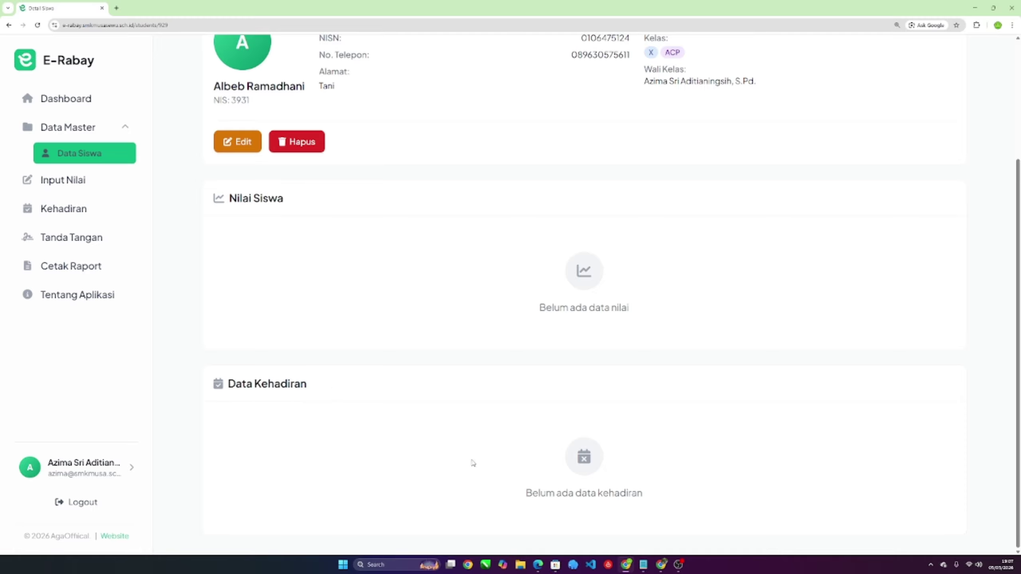
pyautogui.tripleClick(251, 385)
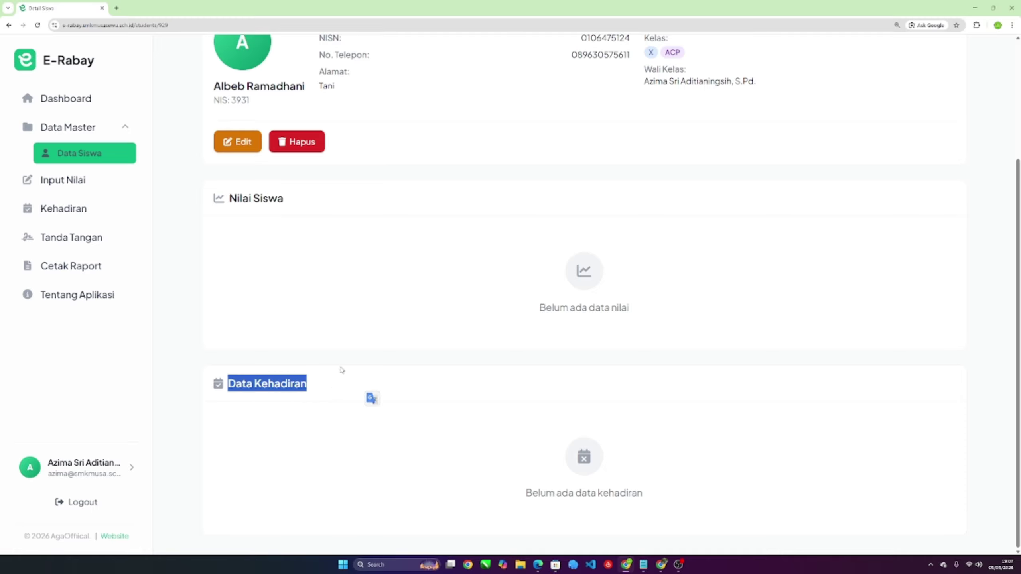
pyautogui.click(422, 383)
pyautogui.scroll(4, 438, 370)
pyautogui.click(923, 137)
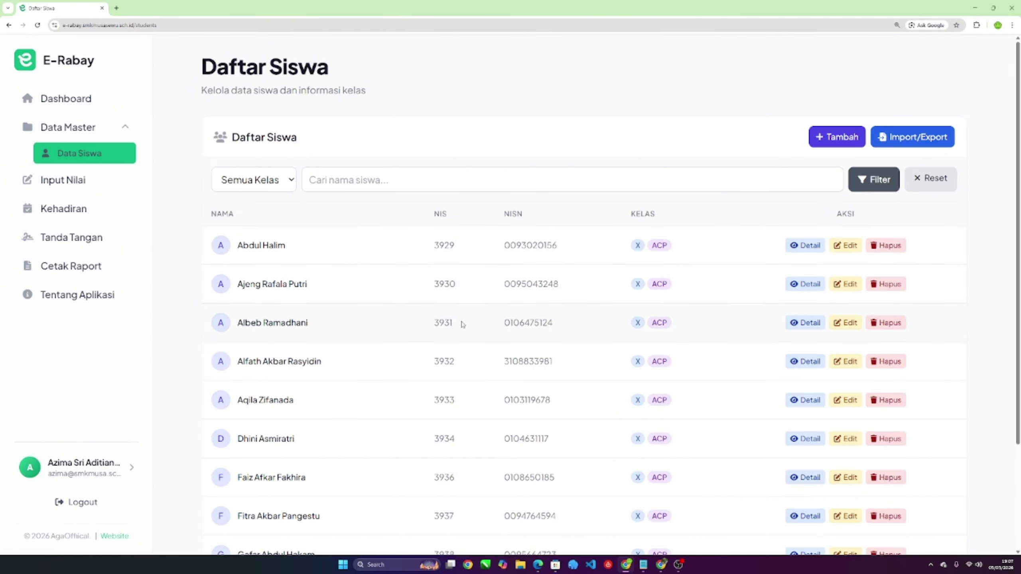
pyautogui.scroll(-3, 487, 324)
pyautogui.scroll(3, 488, 322)
pyautogui.scroll(-3, 486, 374)
pyautogui.scroll(3, 547, 344)
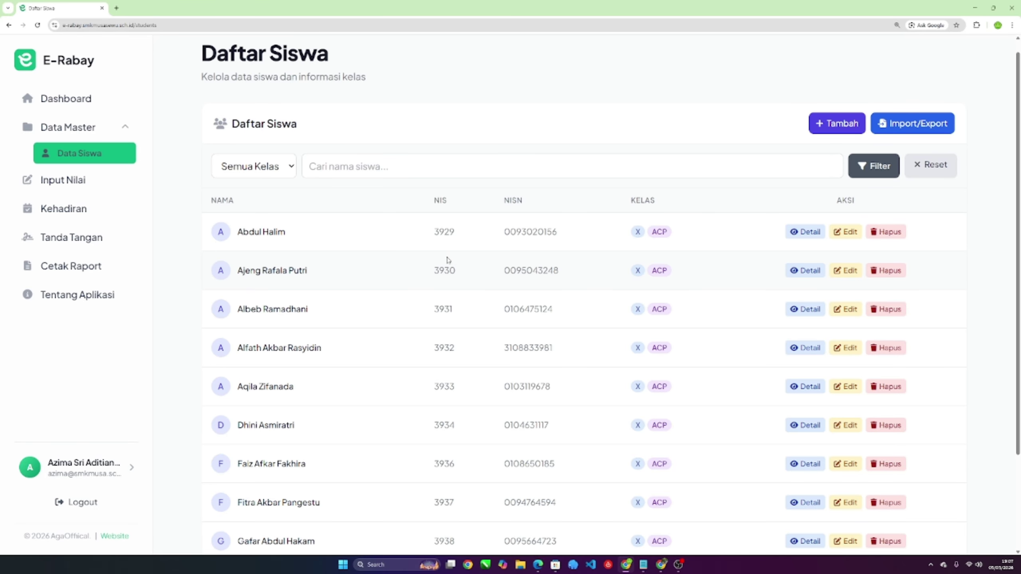
# Open the Kehadiran list and check its student and class filter options, keeping Semua Siswa and Semua Kelas selected.
pyautogui.click(124, 137)
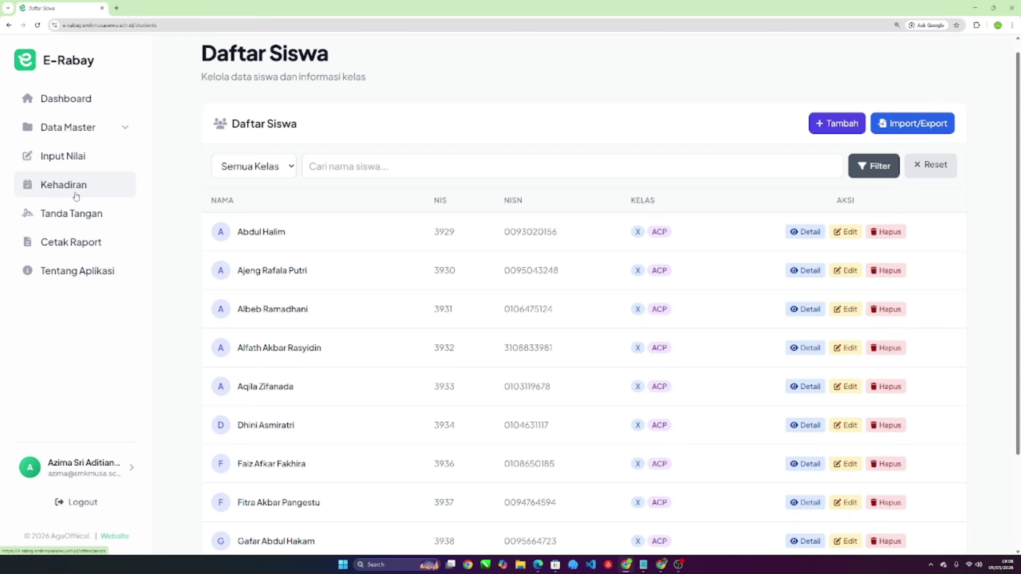
pyautogui.click(60, 186)
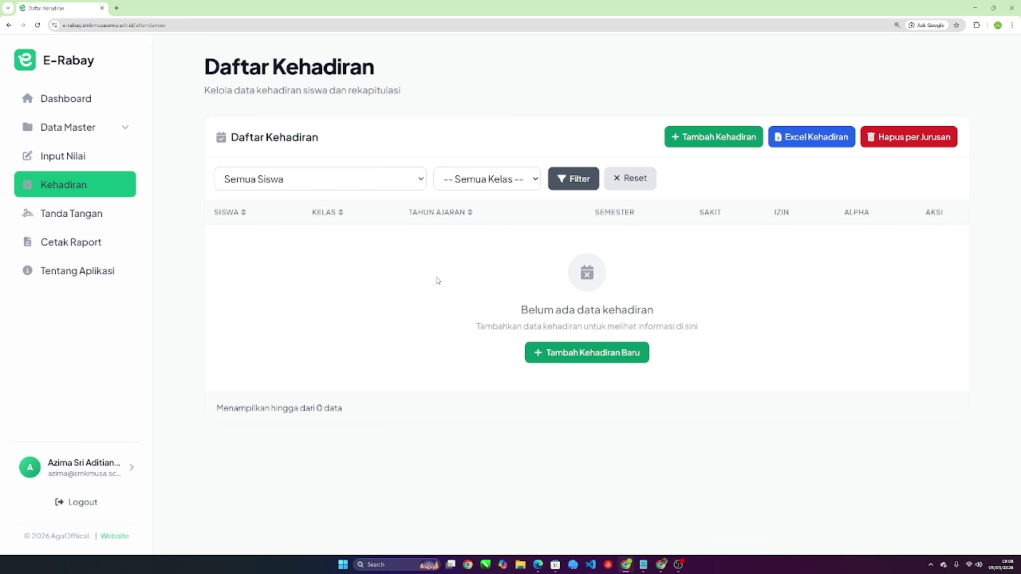
pyautogui.click(360, 179)
pyautogui.click(478, 197)
pyautogui.click(486, 186)
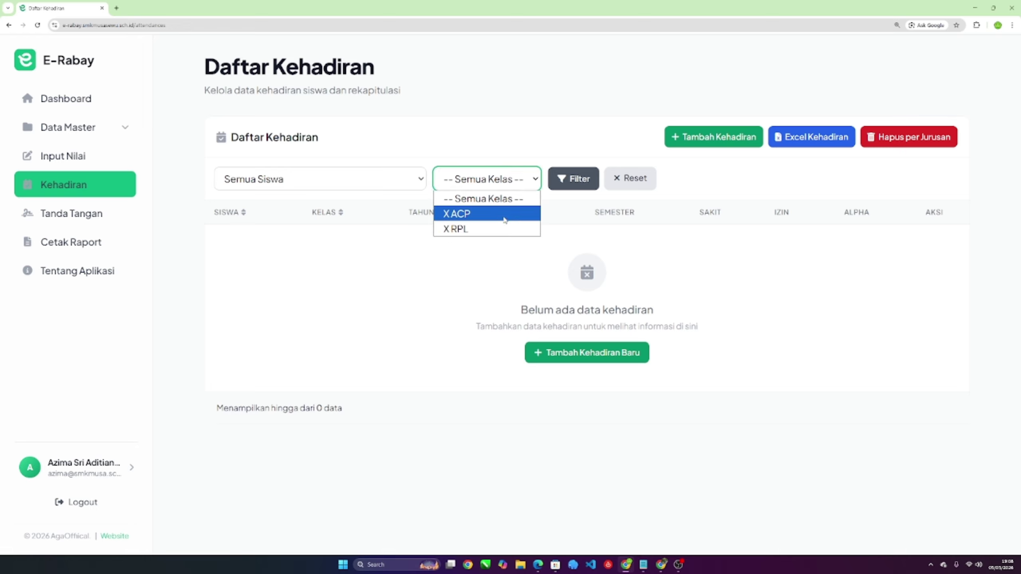
pyautogui.click(425, 248)
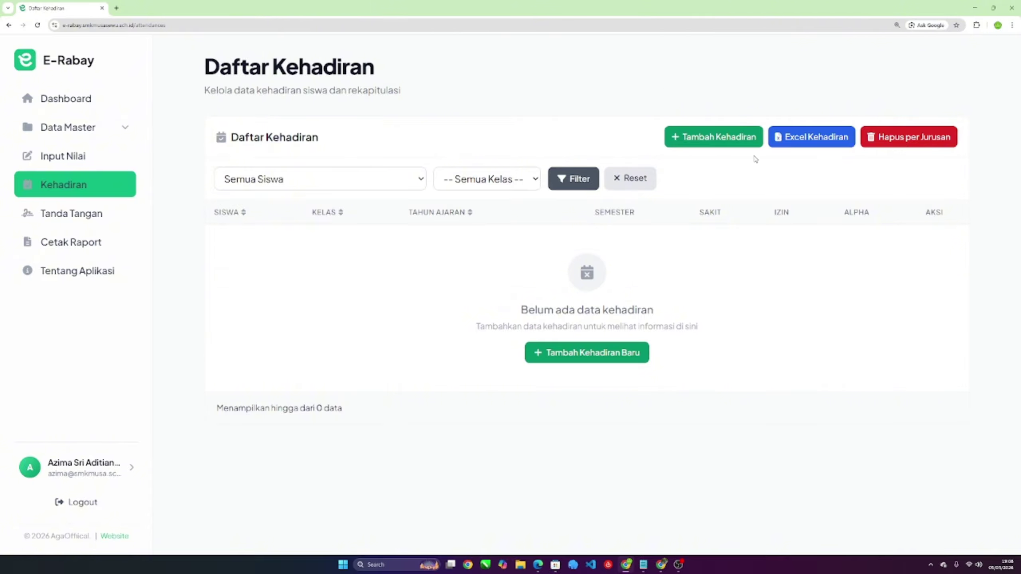
# Add and save an attendance record for the first listed student with Sakit 1, Izin 0 and Alpha 2.
pyautogui.click(711, 139)
pyautogui.click(448, 229)
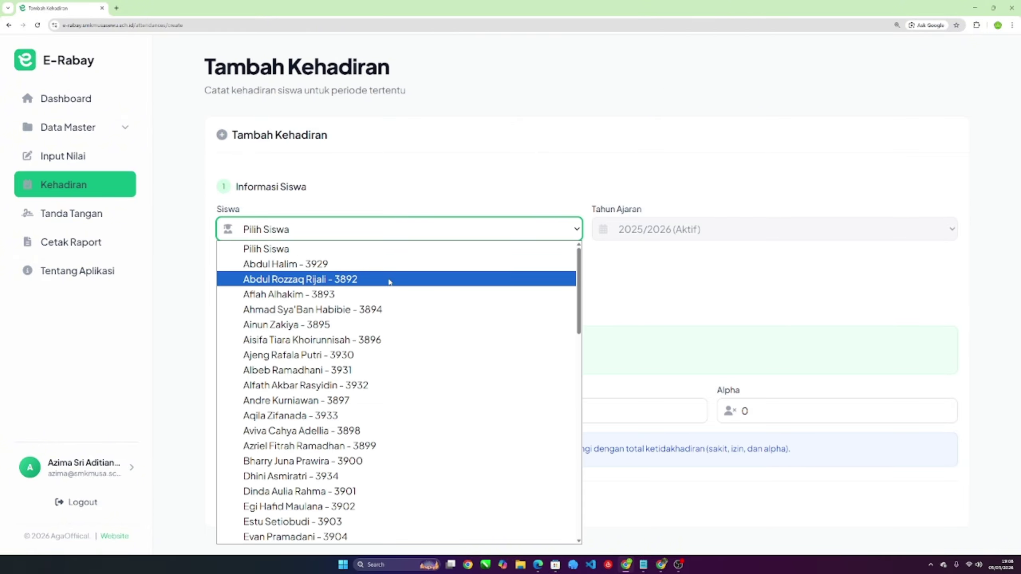
pyautogui.click(378, 264)
pyautogui.click(365, 412)
pyautogui.doubleClick(293, 405)
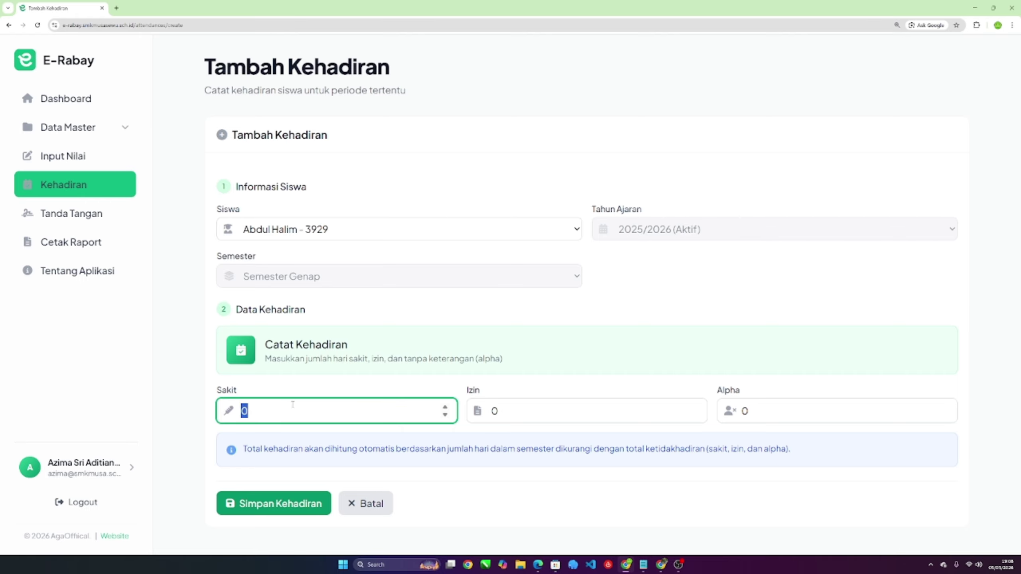
pyautogui.write('1')
pyautogui.doubleClick(778, 407)
pyautogui.write('2')
pyautogui.click(586, 402)
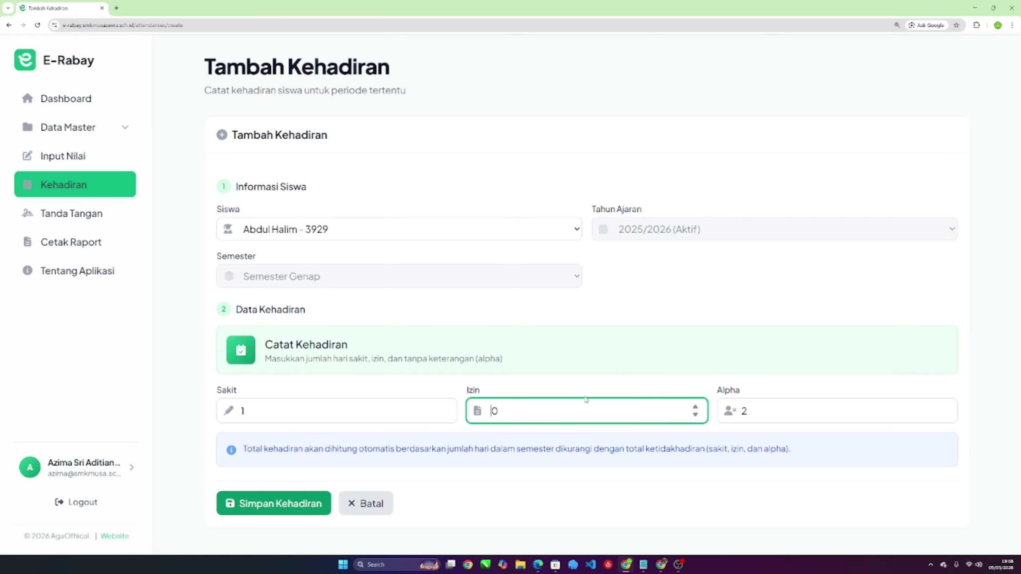
pyautogui.click(274, 504)
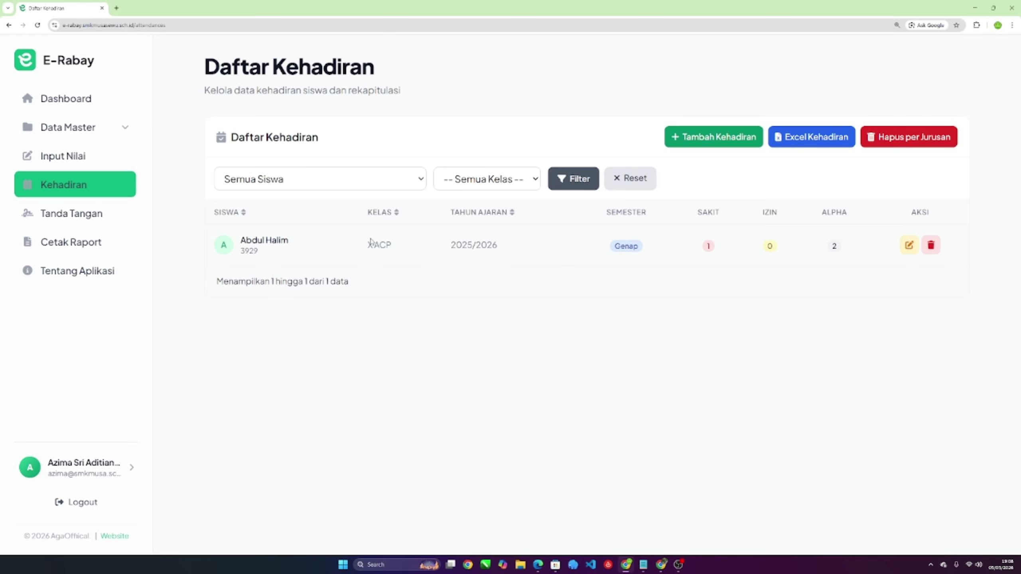
# Delete the student's attendance record from the Daftar Kehadiran list.
pyautogui.moveTo(243, 237); pyautogui.dragTo(296, 241)
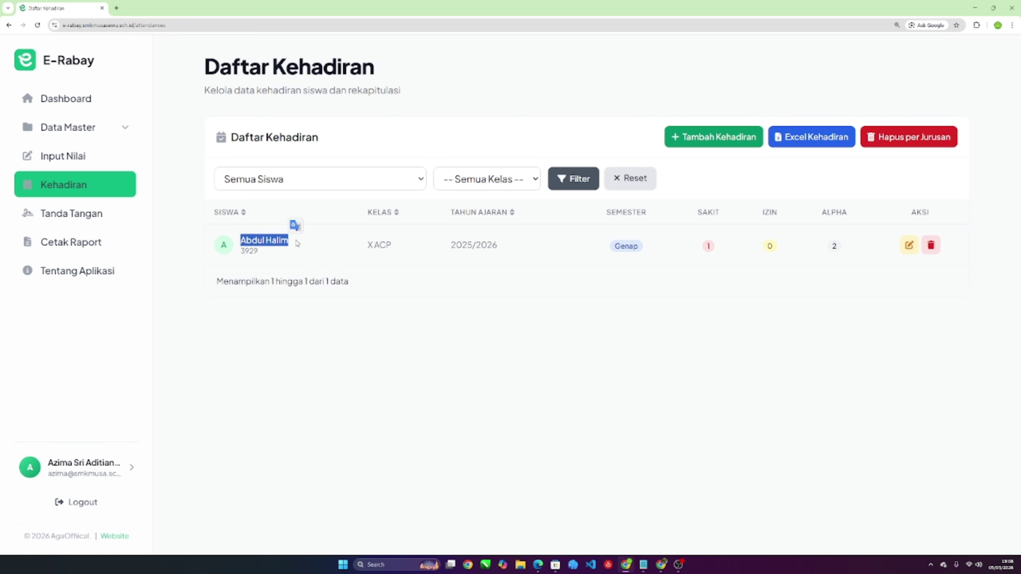
pyautogui.click(298, 242)
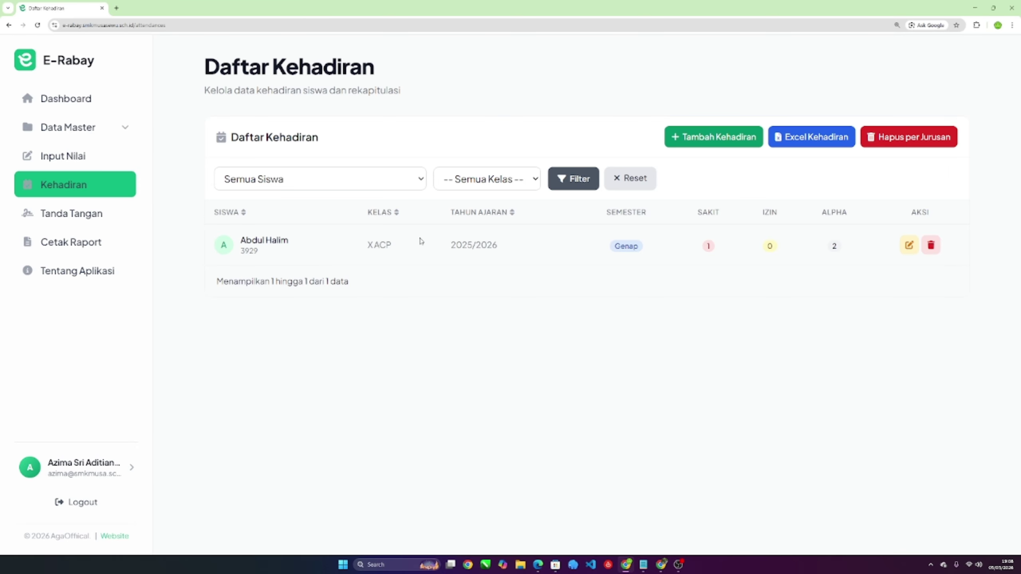
pyautogui.click(931, 245)
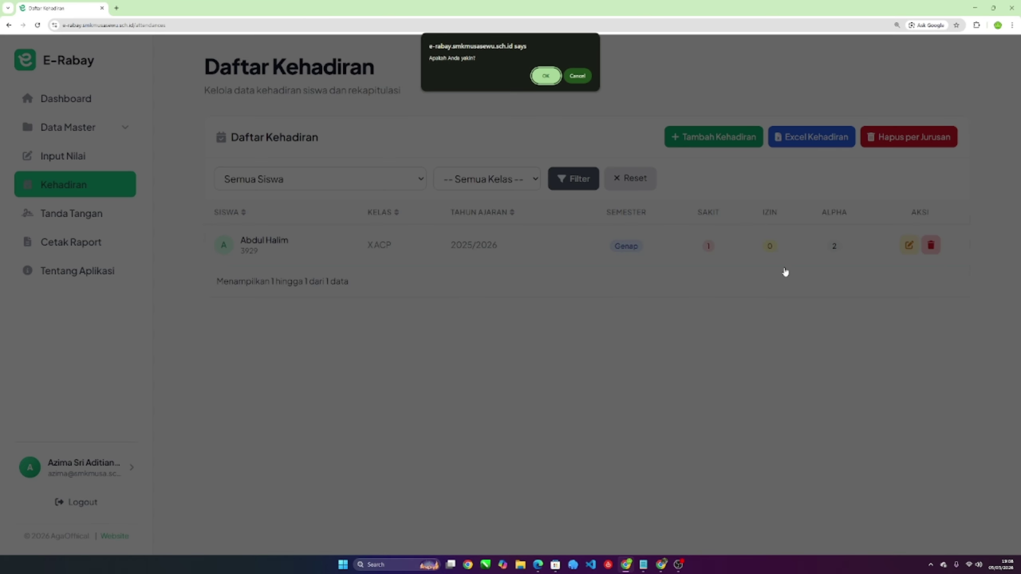
pyautogui.press('Return')
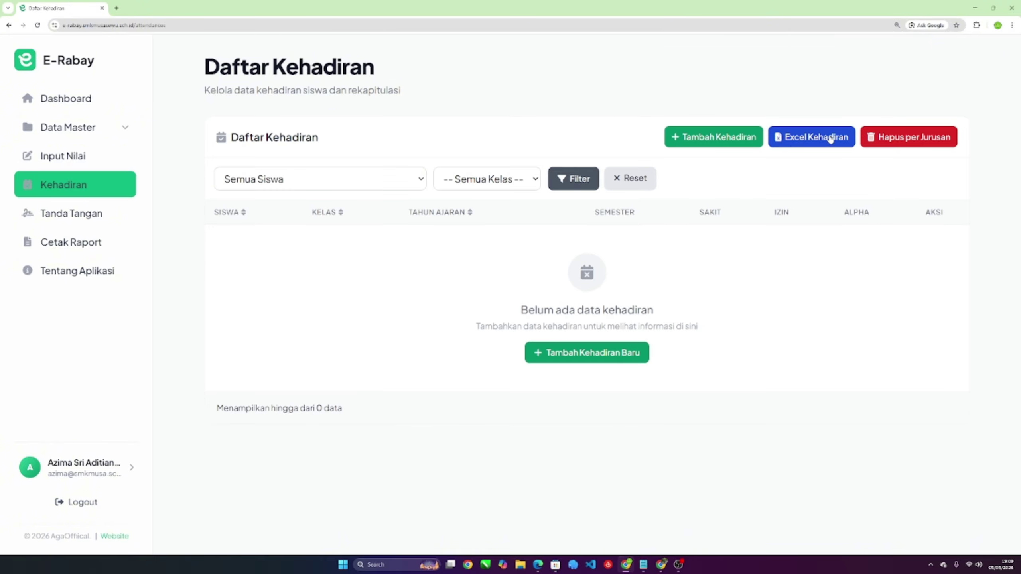
# Download the Excel attendance template for class X ACP.
pyautogui.click(806, 137)
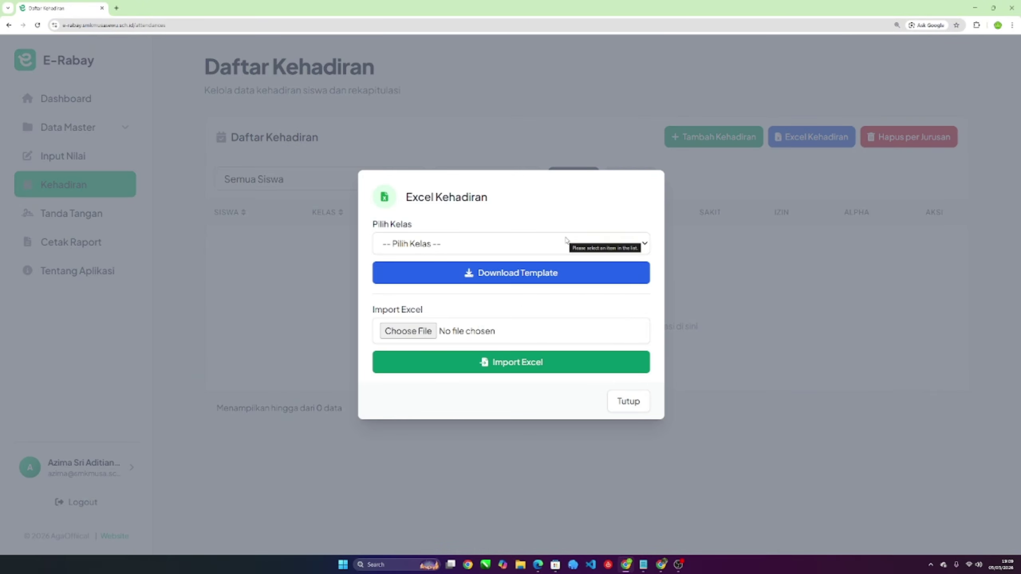
pyautogui.click(565, 240)
pyautogui.click(561, 242)
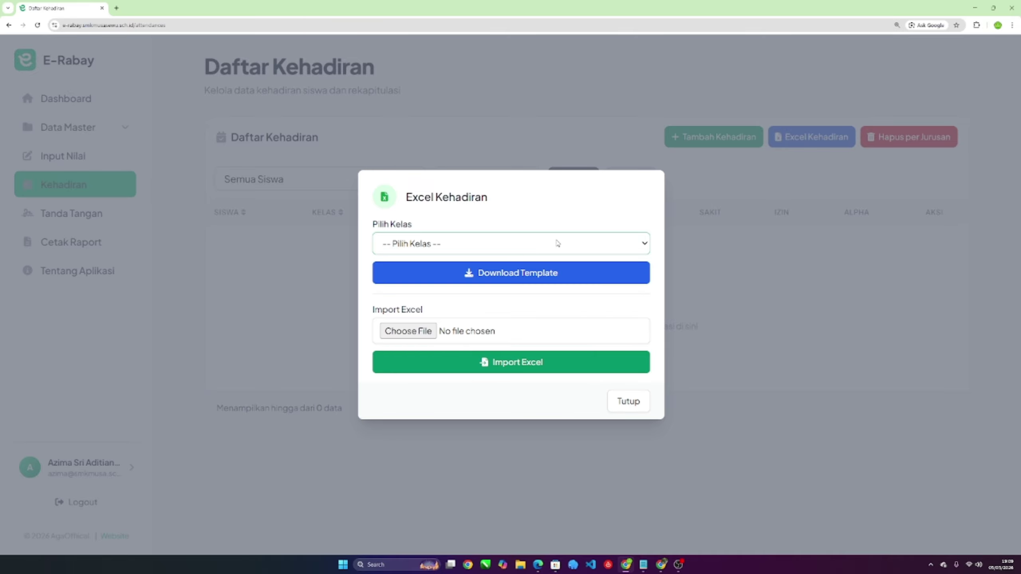
pyautogui.click(557, 244)
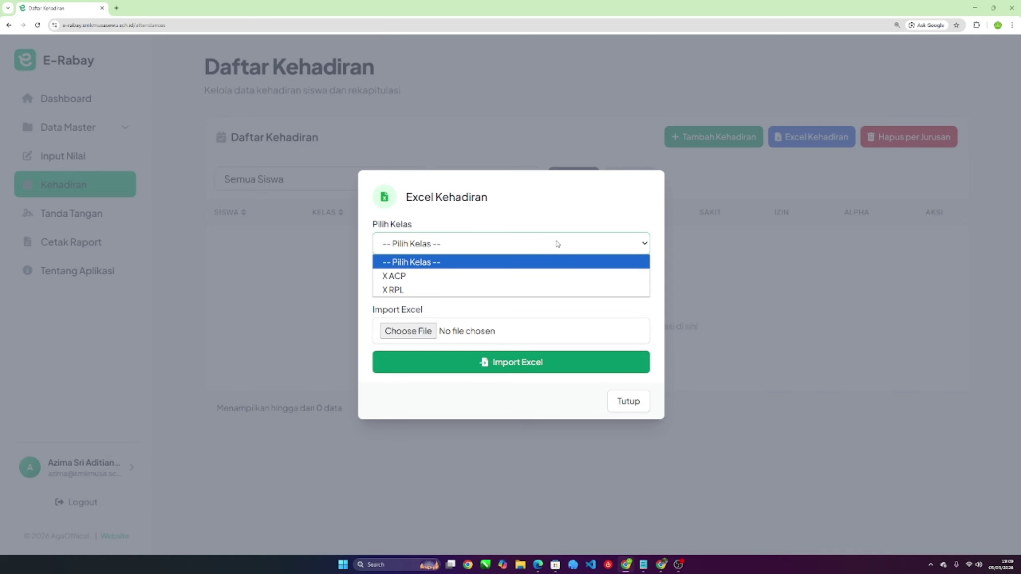
pyautogui.click(557, 243)
pyautogui.click(539, 243)
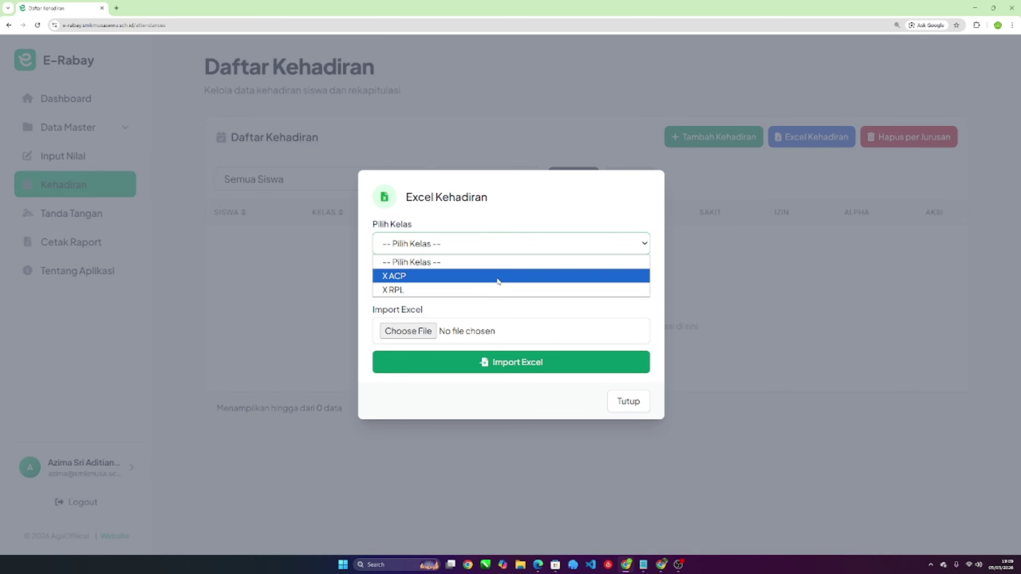
pyautogui.click(515, 277)
pyautogui.click(415, 241)
pyautogui.click(412, 289)
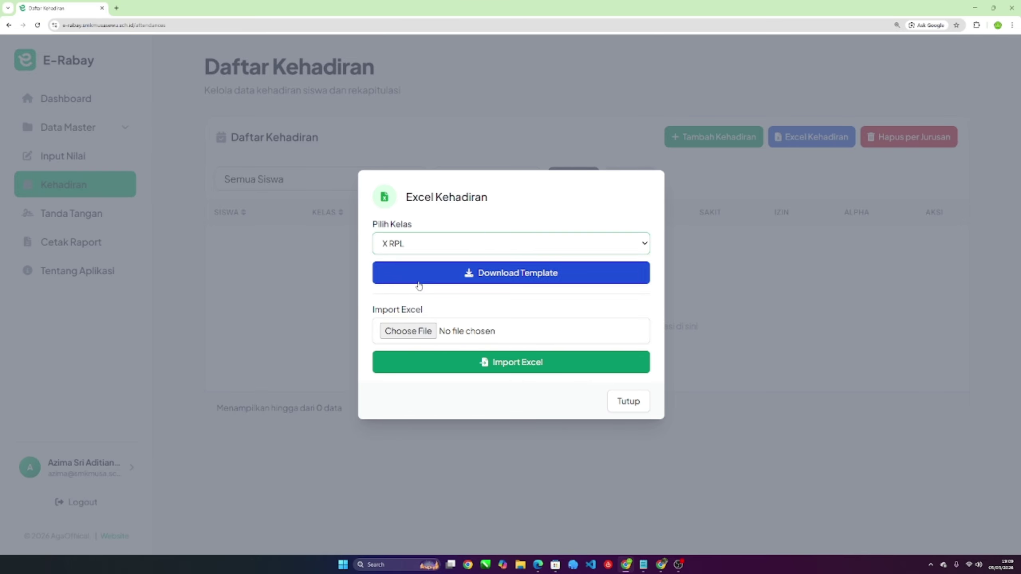
pyautogui.click(478, 244)
pyautogui.click(450, 275)
pyautogui.click(530, 284)
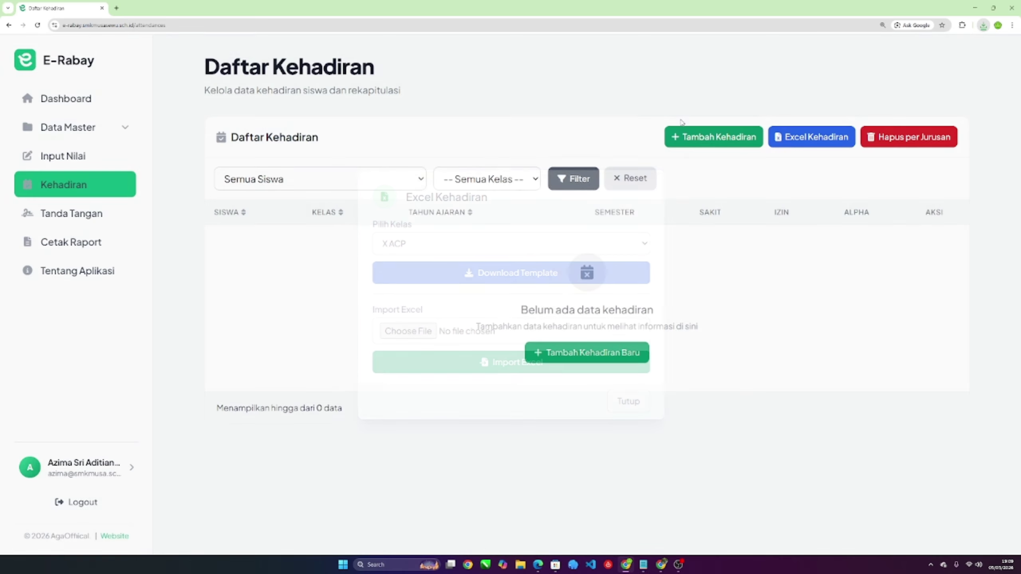
# Open the downloaded template_kehadiran_X_ACP.xlsx in LibreOffice Calc and dismiss the startup tip and donation notice.
pyautogui.click(983, 25)
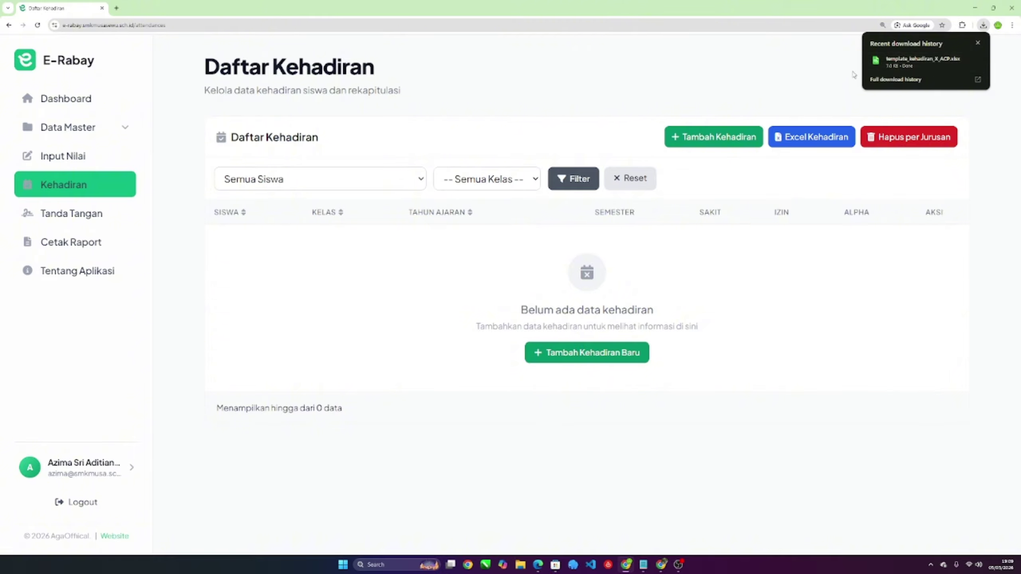
pyautogui.click(914, 60)
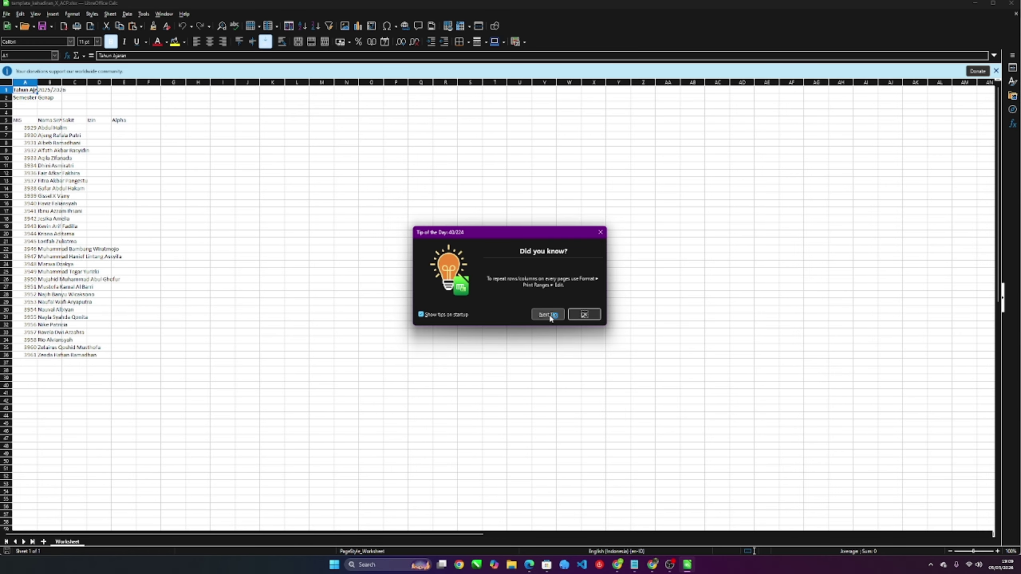
pyautogui.click(583, 315)
pyautogui.moveTo(372, 189); pyautogui.dragTo(371, 196)
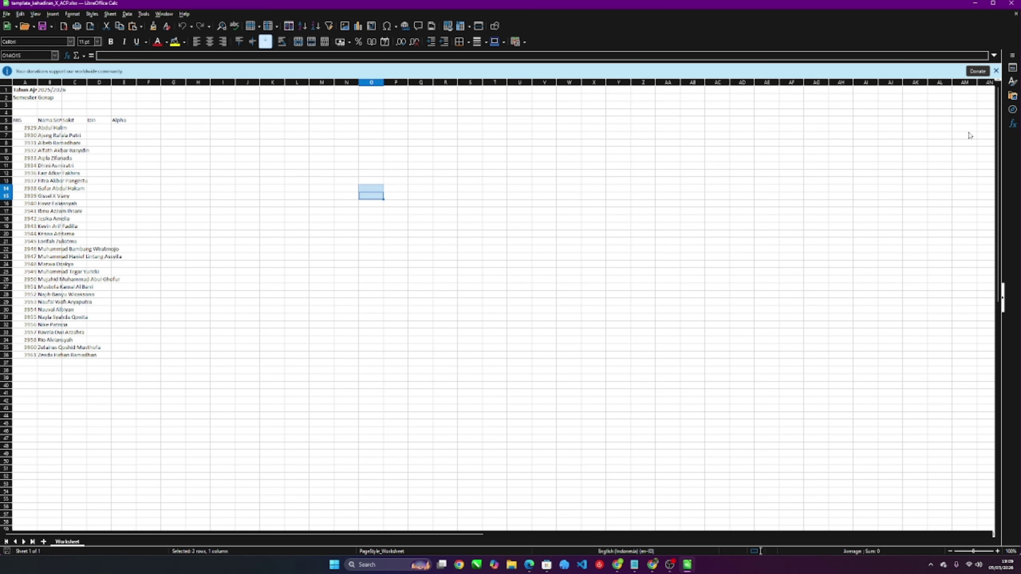
pyautogui.click(996, 70)
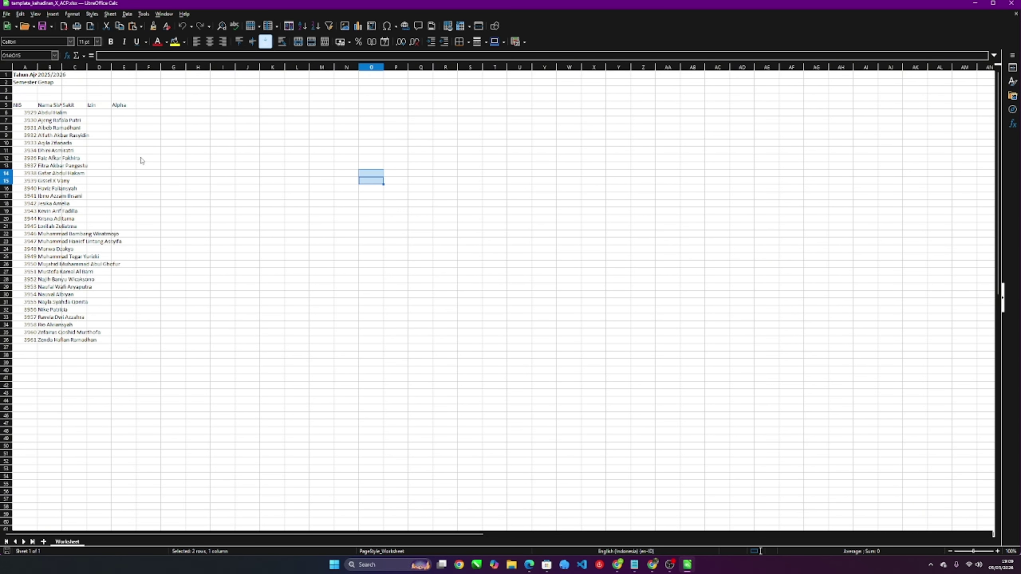
# Fit column B to the student names and select the Sakit, Izin and Alpha range C5:E36.
pyautogui.click(60, 67)
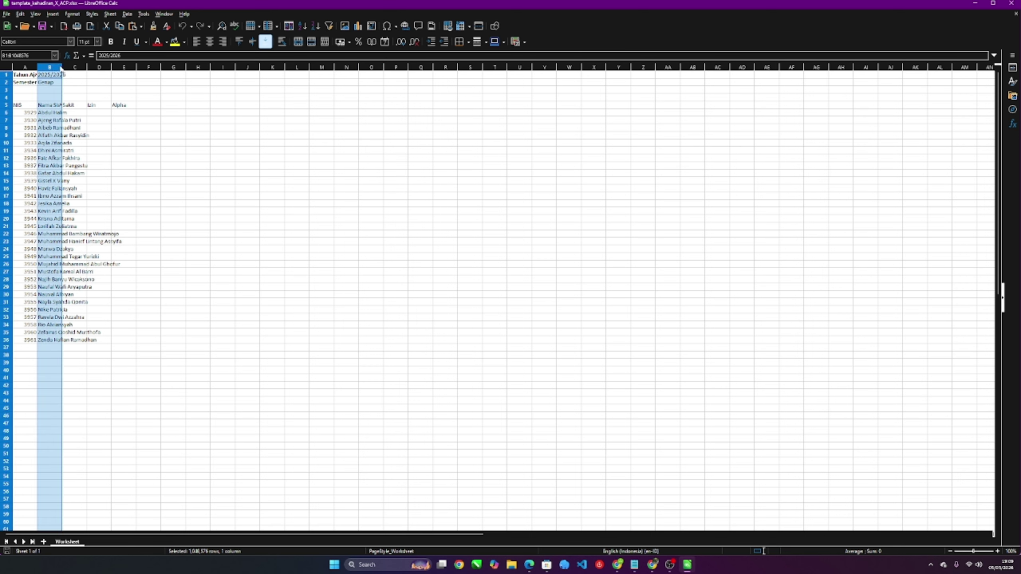
pyautogui.doubleClick(62, 65)
pyautogui.moveTo(133, 106); pyautogui.dragTo(192, 342)
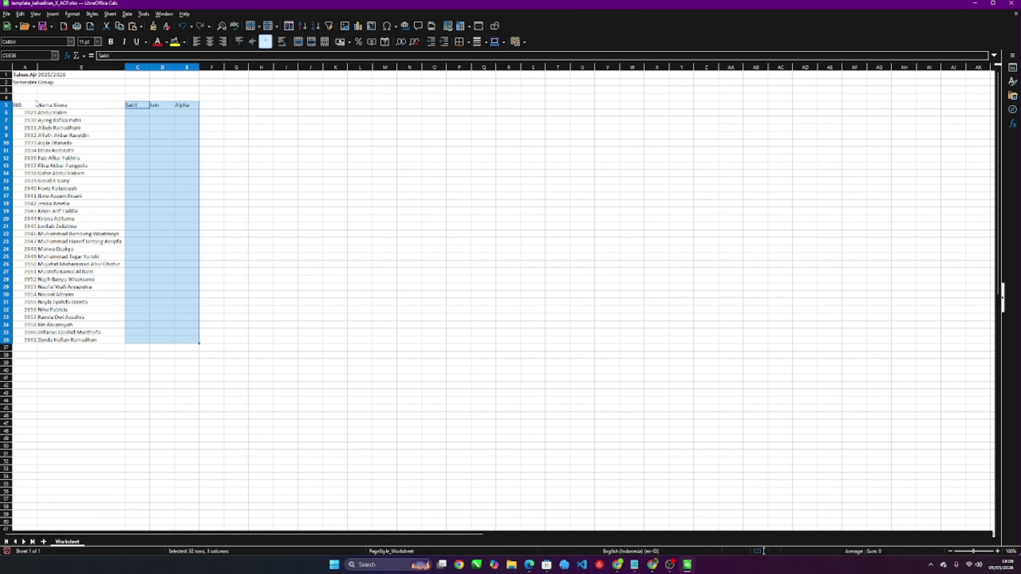
# Enter sample attendance counts in the template: Sakit 2 in C6, Alpha 4 in E9 and Izin 3 in D24.
pyautogui.moveTo(27, 76); pyautogui.dragTo(73, 341)
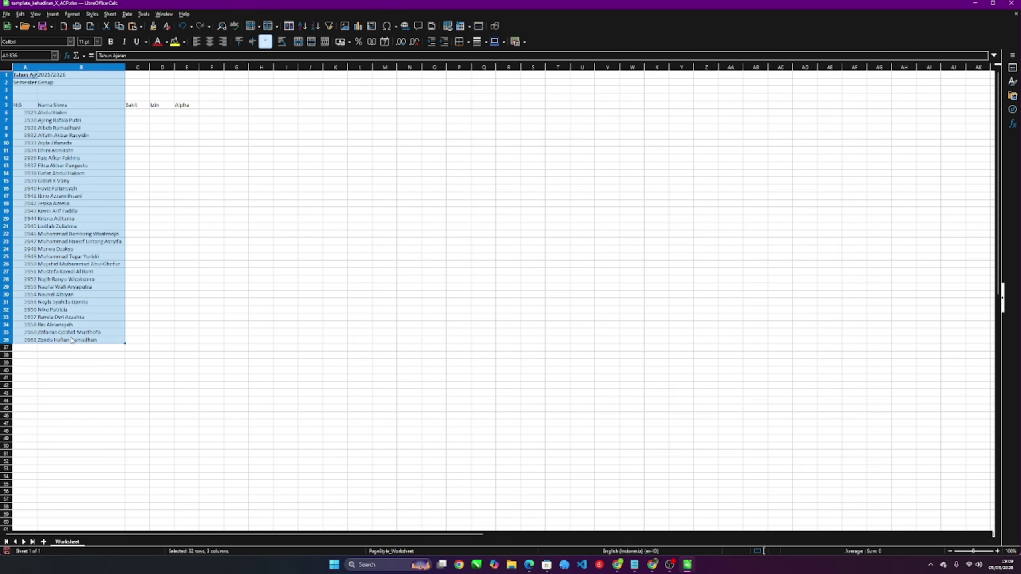
pyautogui.moveTo(138, 67); pyautogui.dragTo(187, 67)
pyautogui.click(139, 113)
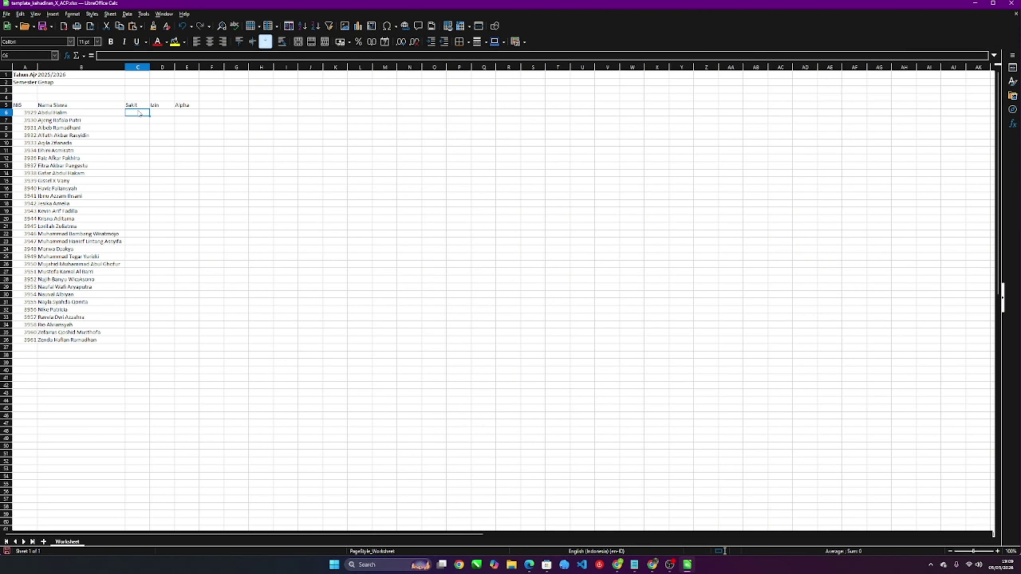
pyautogui.write('2')
pyautogui.click(183, 138)
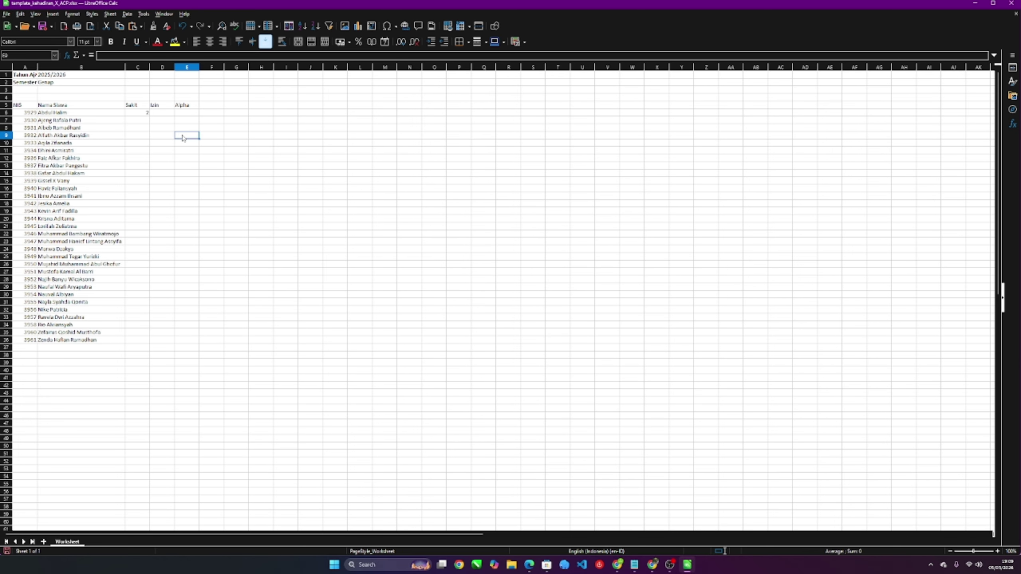
pyautogui.write('4')
pyautogui.click(172, 250)
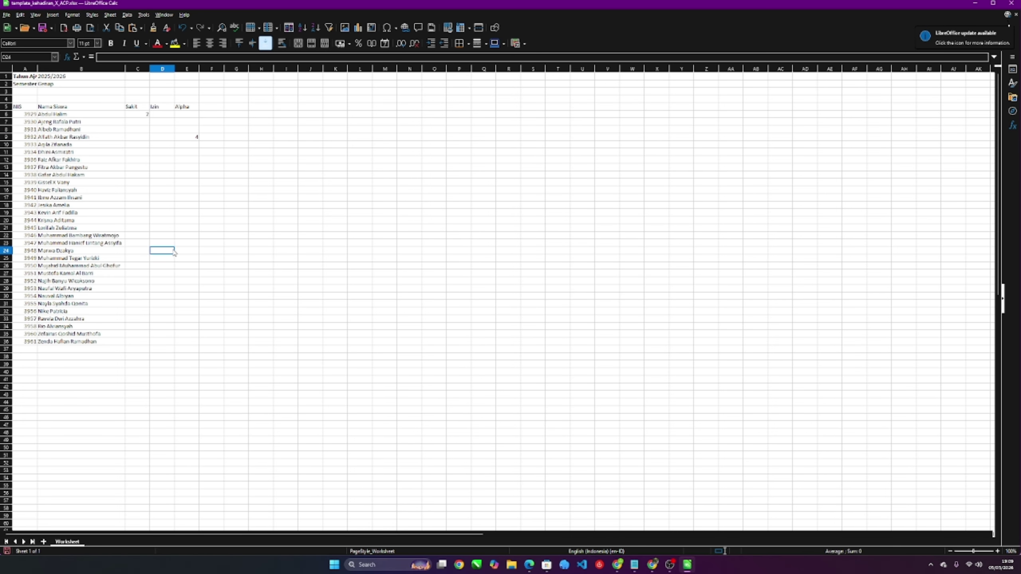
pyautogui.write('3')
# Add two more sample attendance counts: Sakit 4 in C19 and Alpha 7 in E30.
pyautogui.moveTo(163, 212); pyautogui.dragTo(137, 212)
pyautogui.write('4')
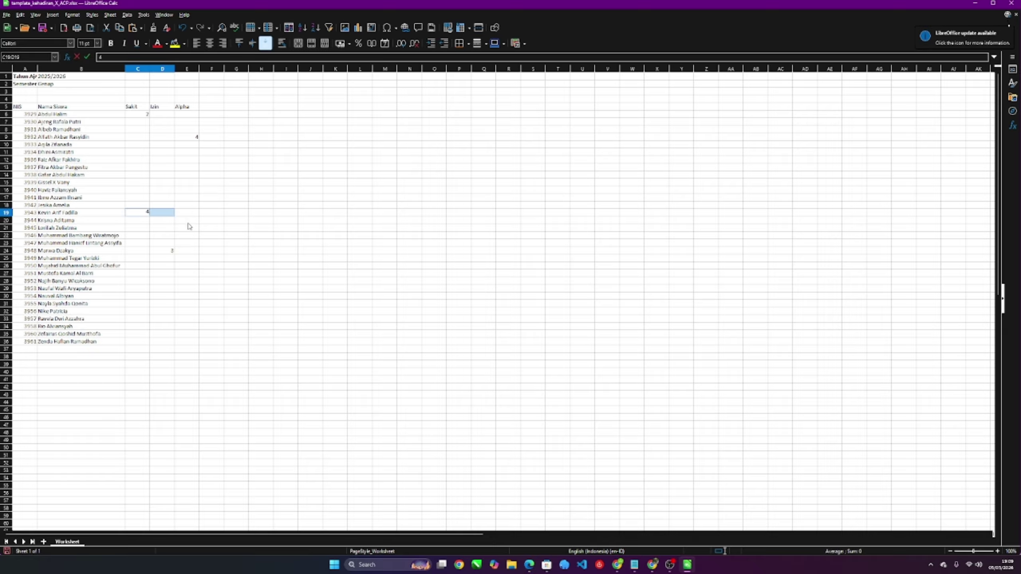
pyautogui.click(190, 299)
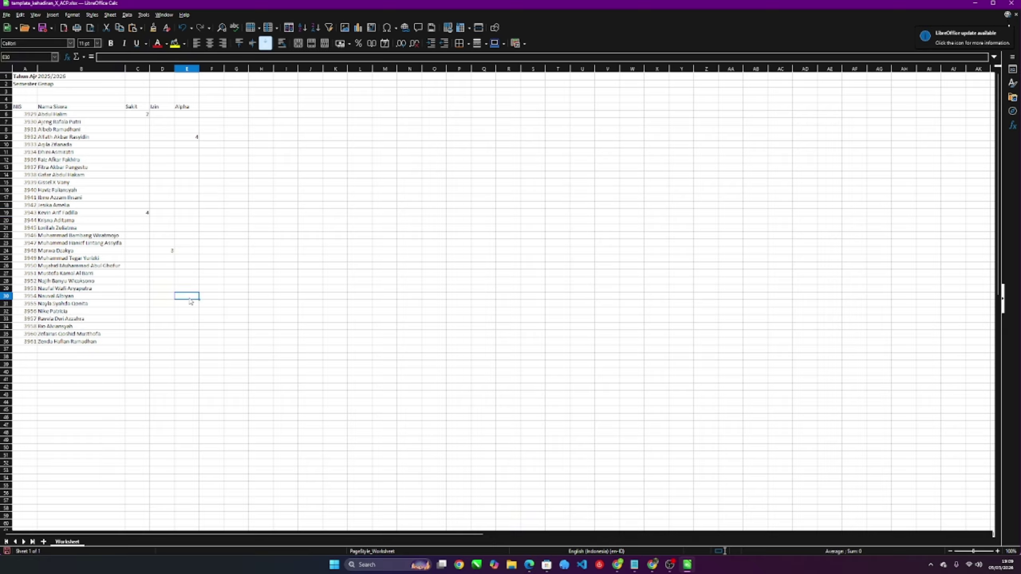
pyautogui.write('7')
pyautogui.click(217, 267)
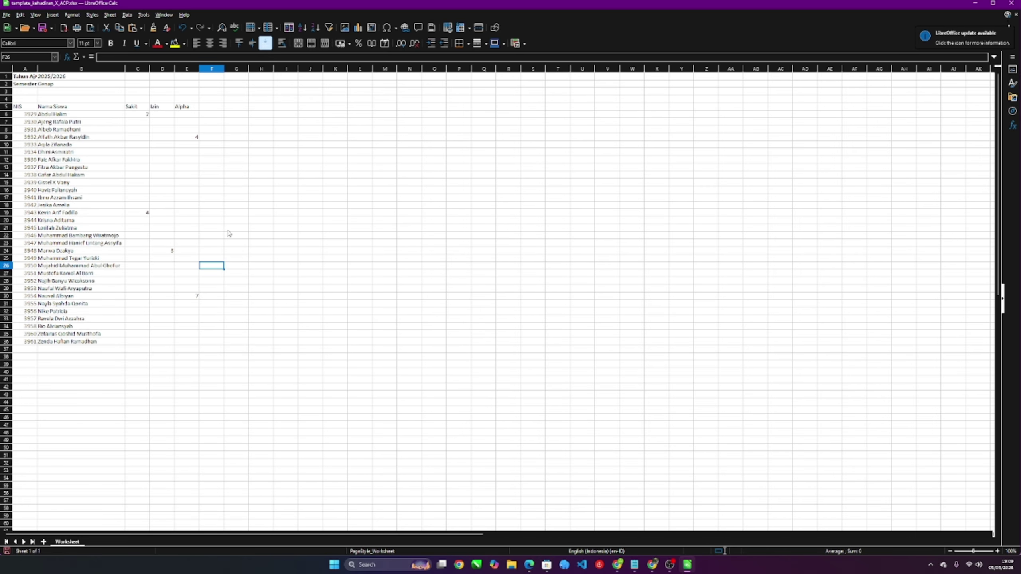
# Centre the contents of the Sakit, Izin and Alpha columns (C to E) horizontally.
pyautogui.moveTo(137, 69); pyautogui.dragTo(186, 69)
pyautogui.click(210, 44)
pyautogui.moveTo(237, 153); pyautogui.dragTo(237, 149)
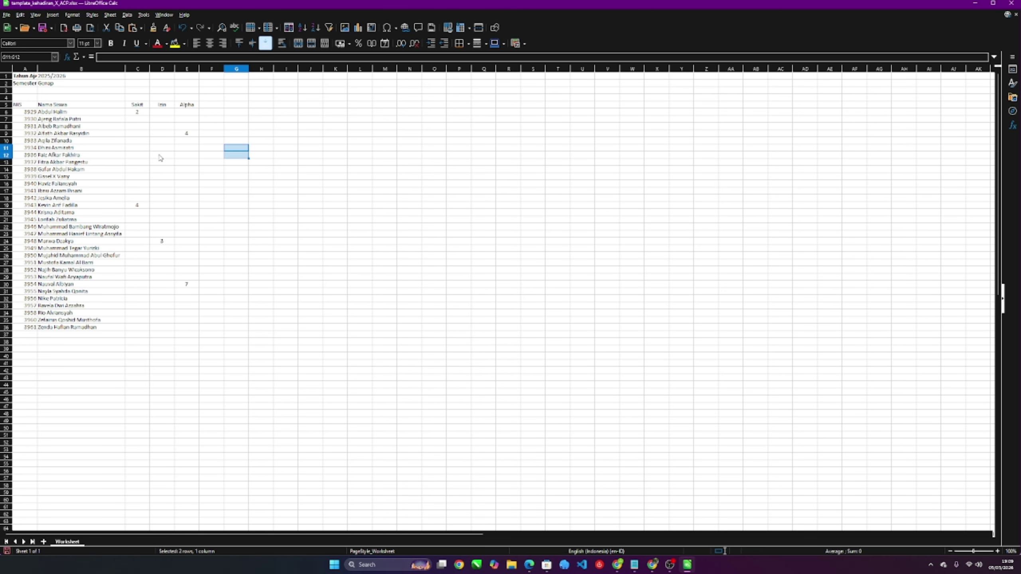
pyautogui.click(140, 164)
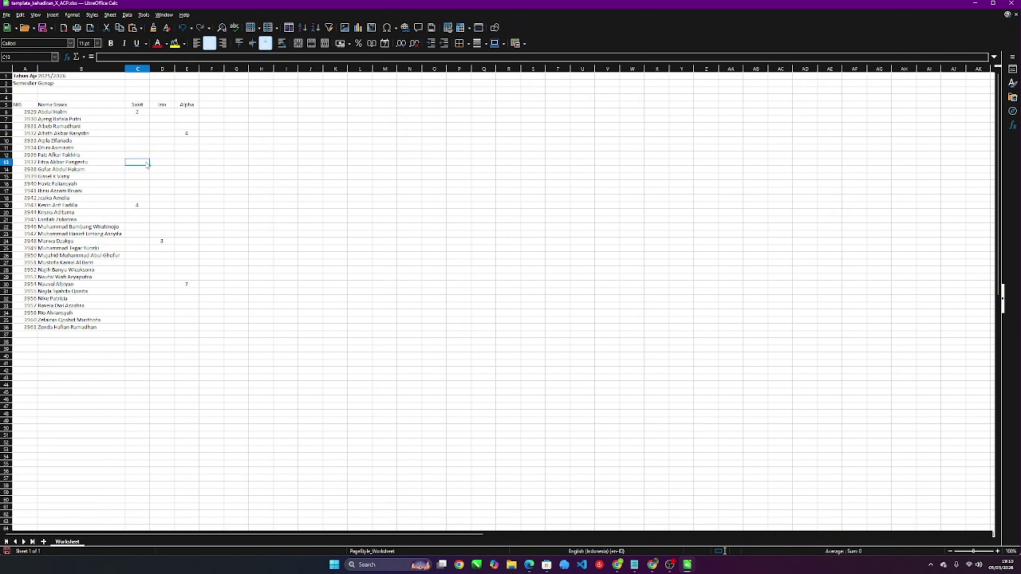
pyautogui.moveTo(140, 164); pyautogui.dragTo(189, 164)
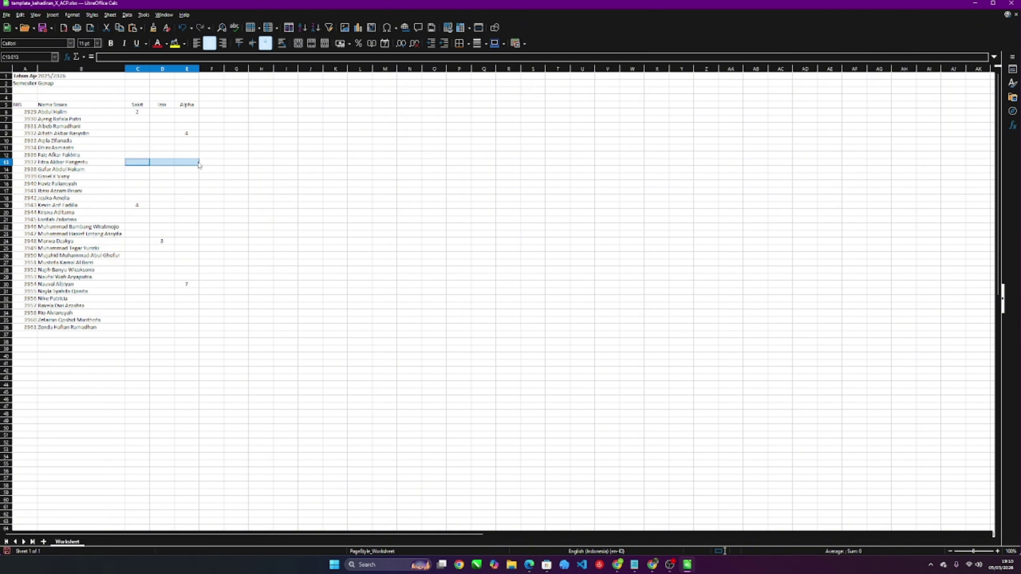
pyautogui.click(181, 184)
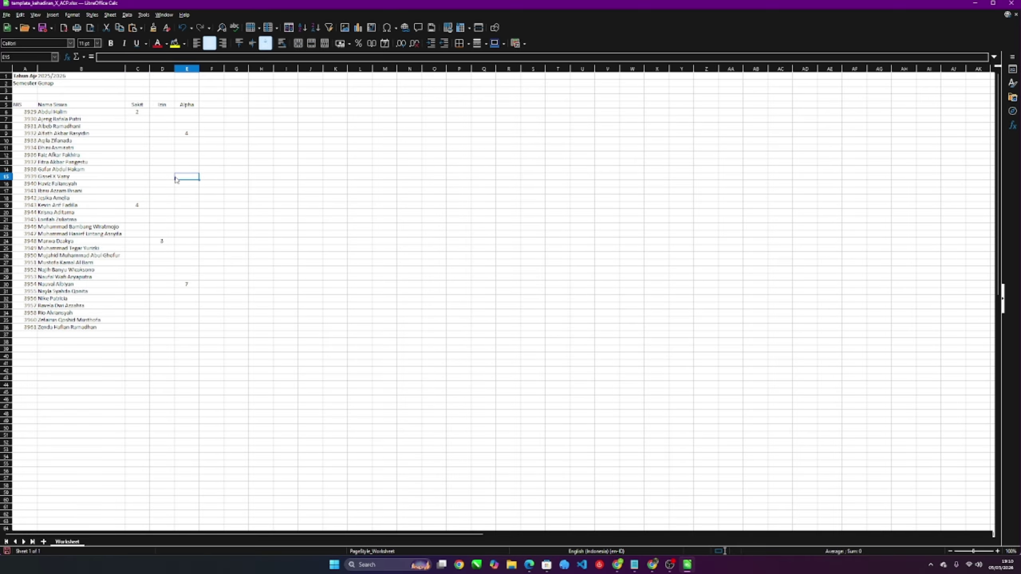
# Save the filled-in attendance template.
pyautogui.click(240, 163)
pyautogui.hotkey('ctrl', 's')
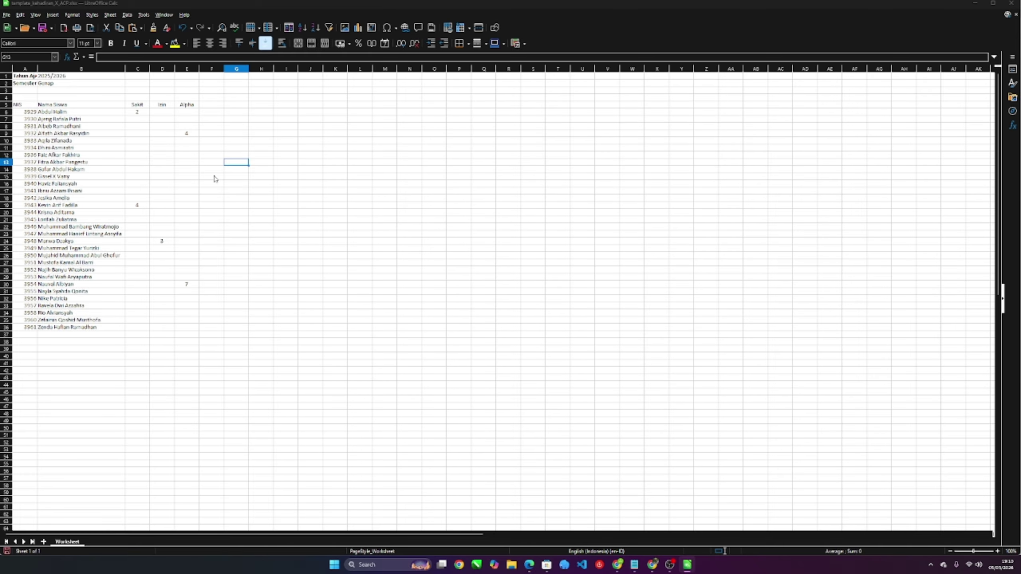
pyautogui.click(521, 308)
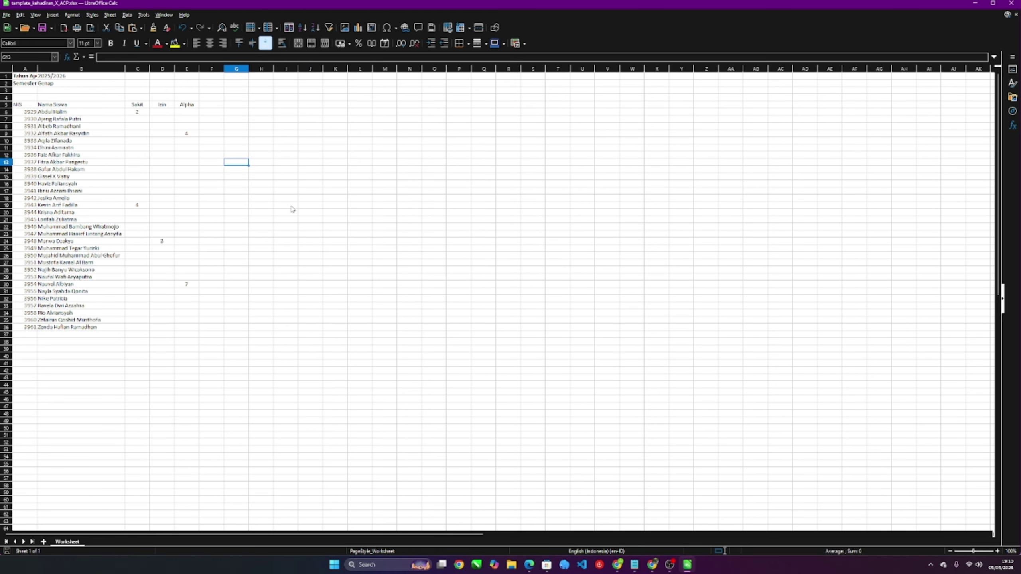
# Switch to E-Rabay in the browser and import template_kehadiran_X_ACP.xlsx from Downloads as the attendance data for class X ACP.
pyautogui.hotkey('alt', 'Tab')
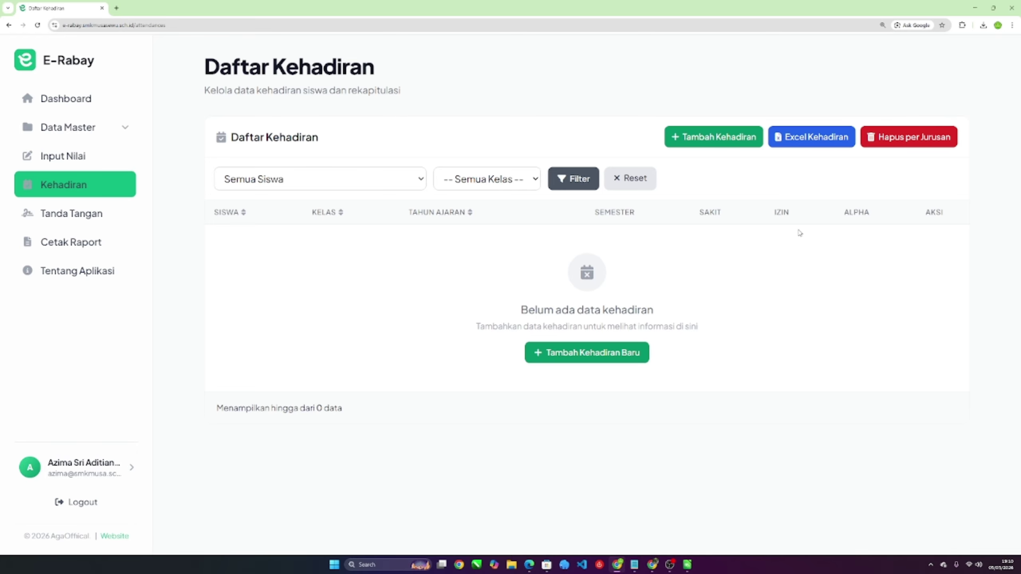
pyautogui.click(809, 143)
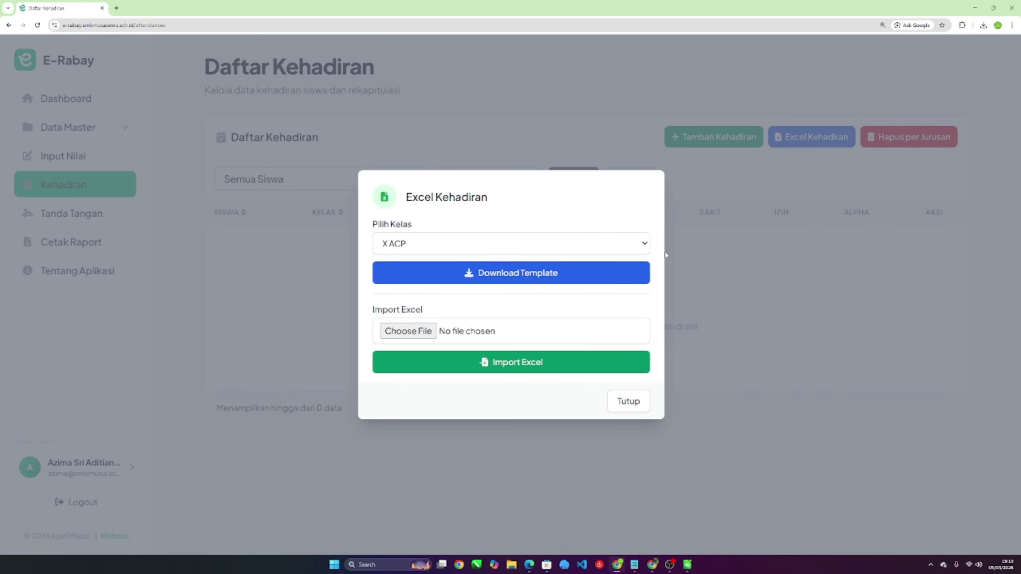
pyautogui.click(426, 337)
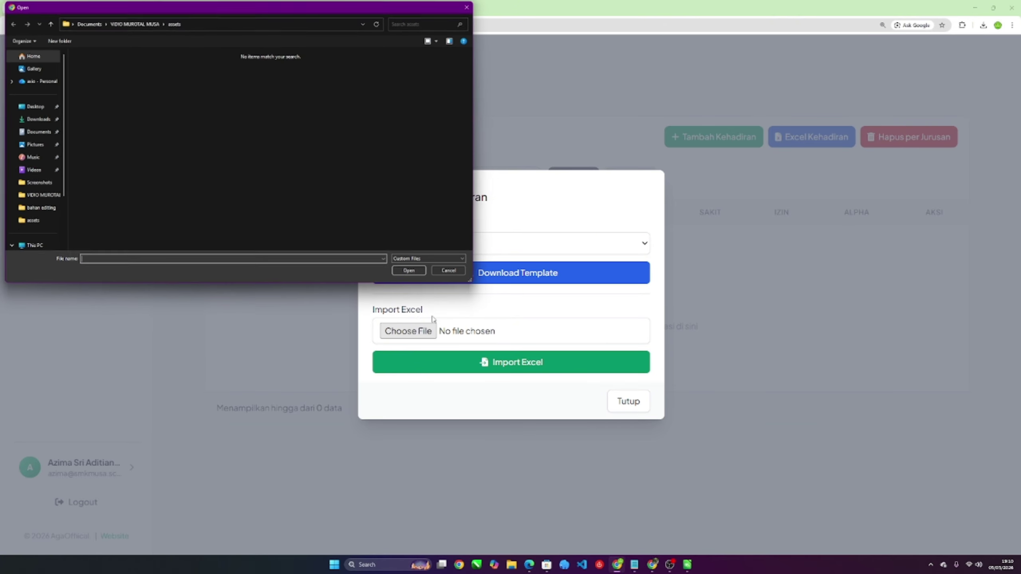
pyautogui.click(37, 119)
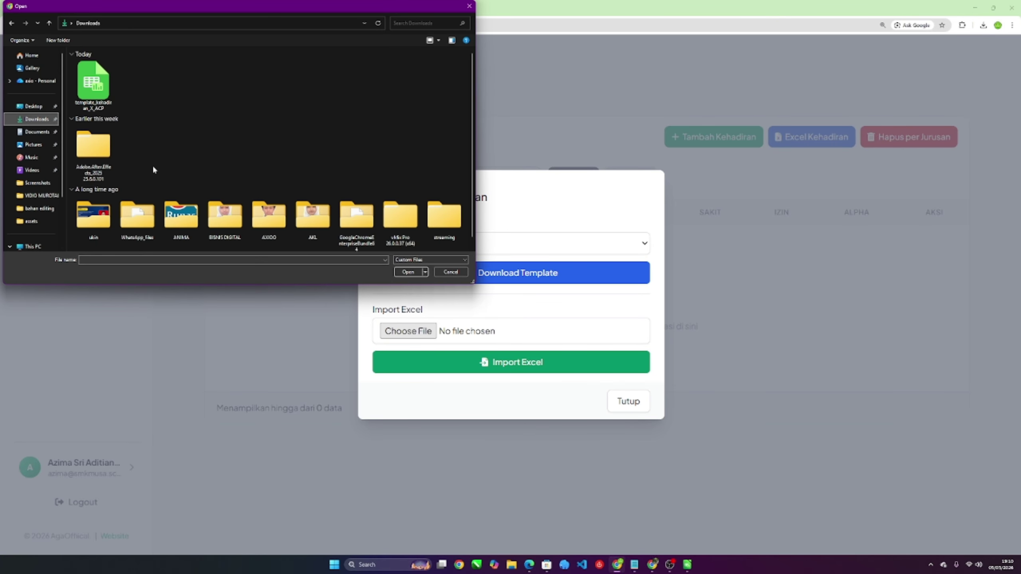
pyautogui.doubleClick(93, 82)
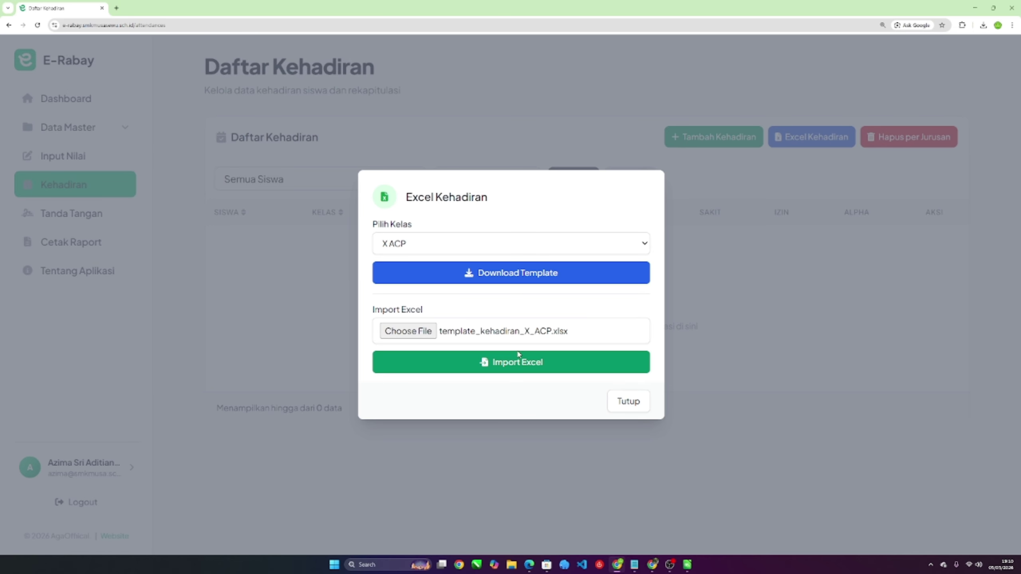
pyautogui.click(532, 369)
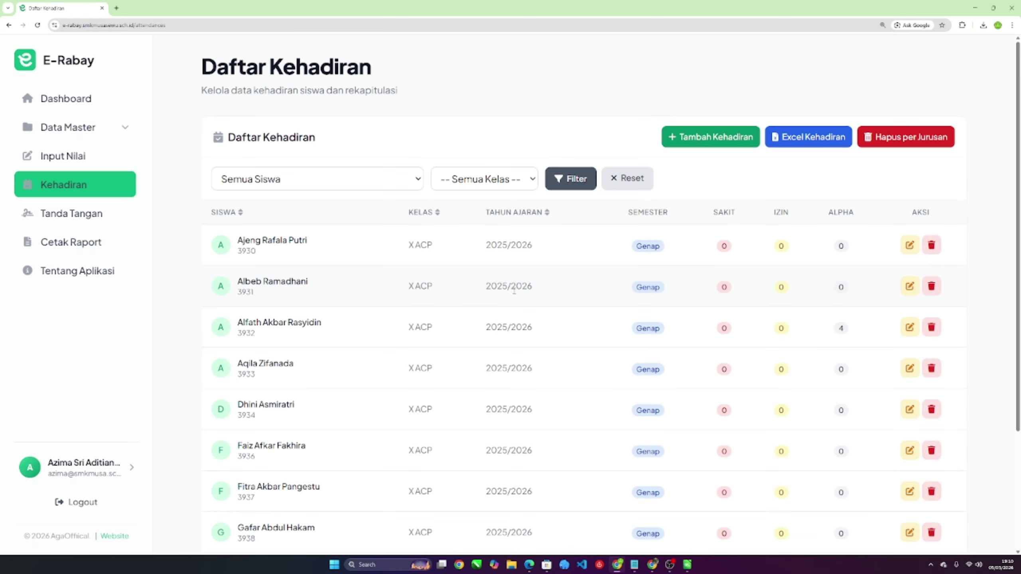
# Examine the imported attendance records across all four pages of Daftar Kehadiran, ending on page 3.
pyautogui.scroll(-3, 514, 290)
pyautogui.scroll(3, 514, 293)
pyautogui.scroll(-3, 413, 322)
pyautogui.click(871, 501)
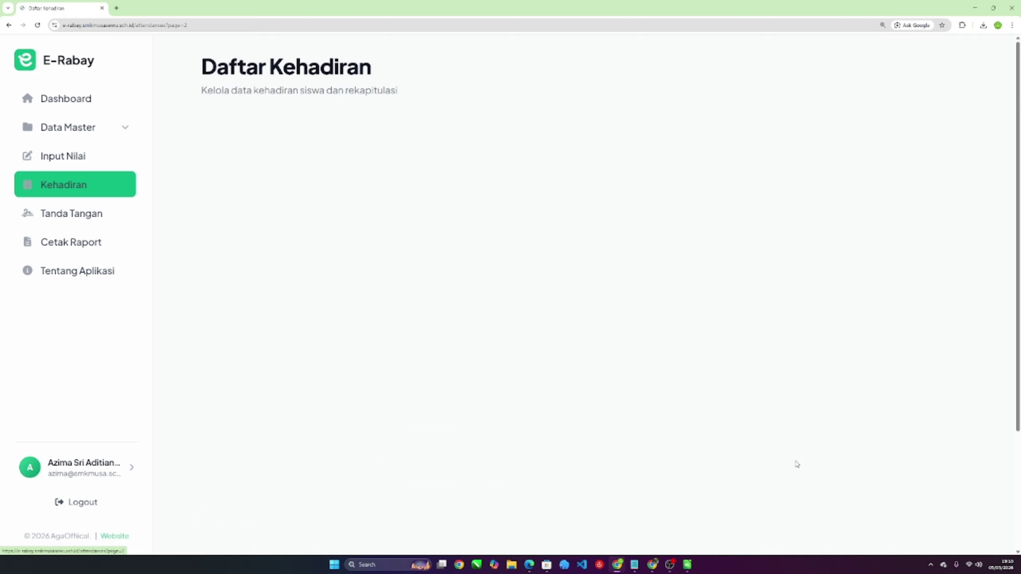
pyautogui.scroll(-3, 900, 501)
pyautogui.click(898, 501)
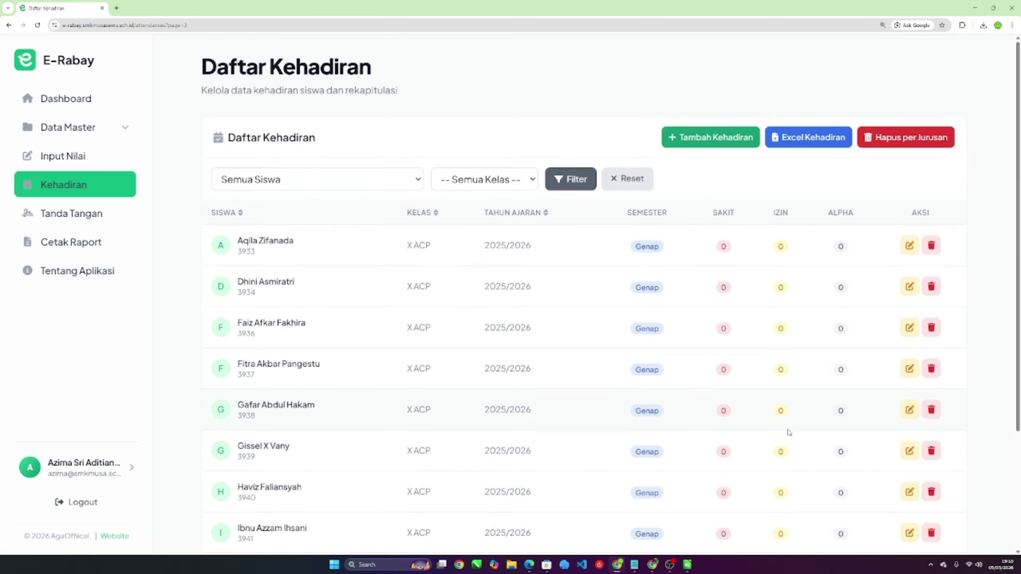
pyautogui.scroll(-3, 905, 501)
pyautogui.click(919, 501)
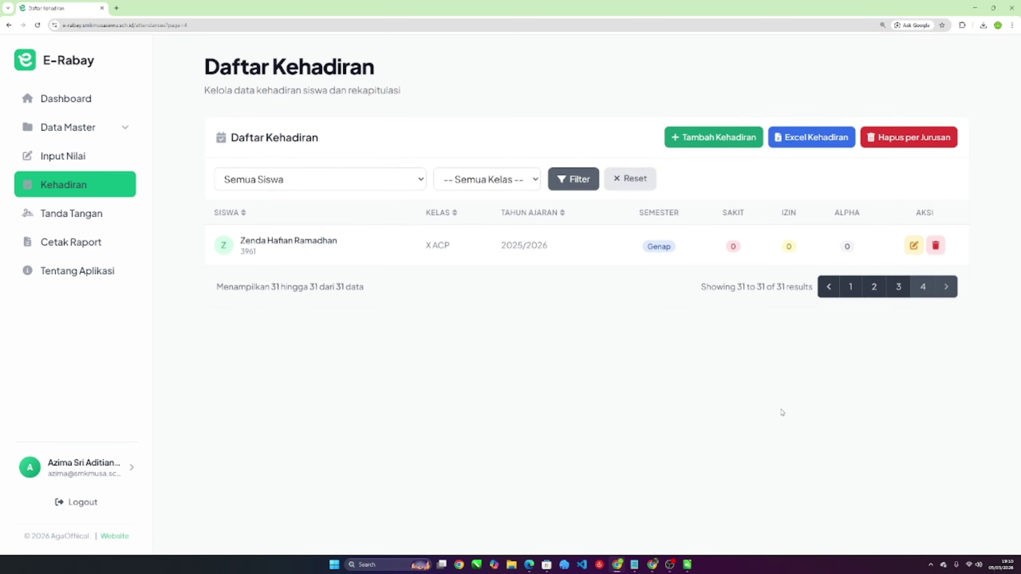
pyautogui.click(838, 293)
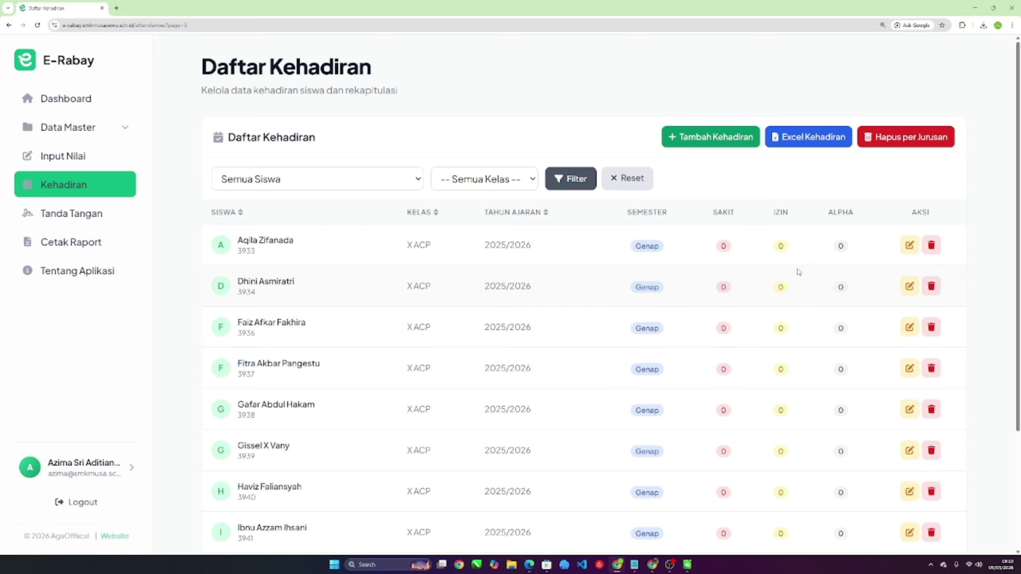
# Edit the attendance of the first student listed on page 3, setting Alpha to 3, and save the update.
pyautogui.tripleClick(249, 241)
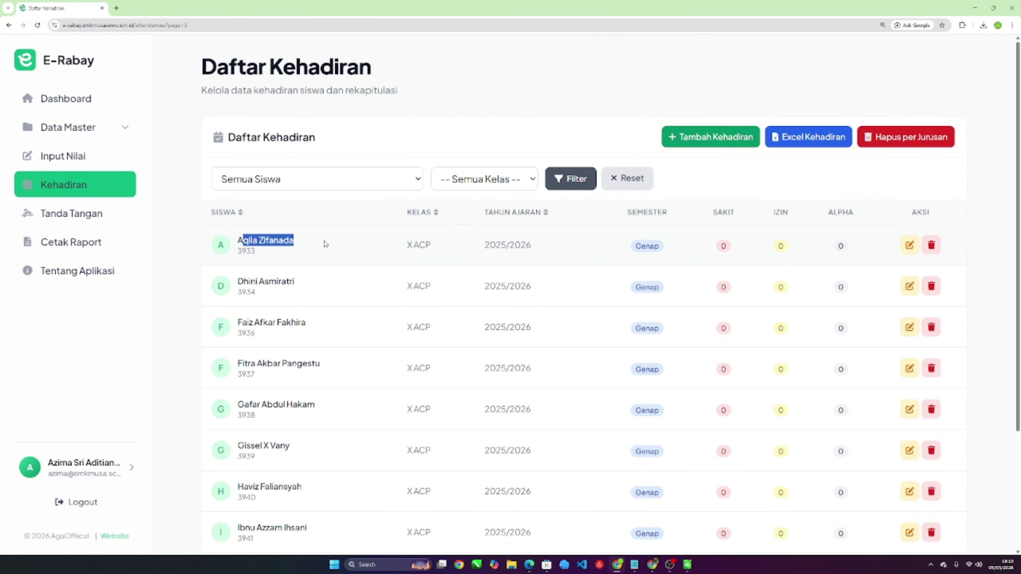
pyautogui.click(396, 249)
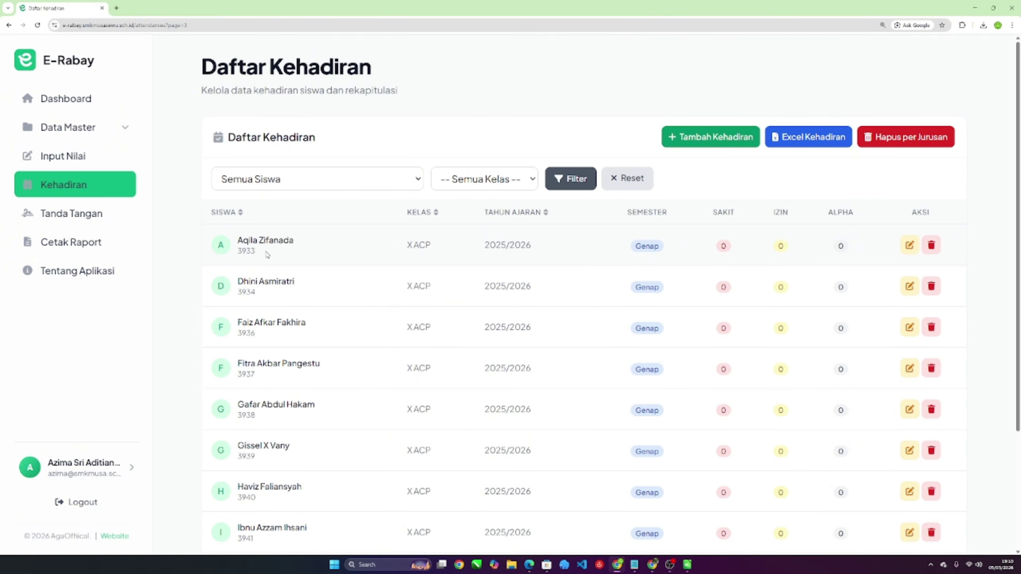
pyautogui.click(909, 245)
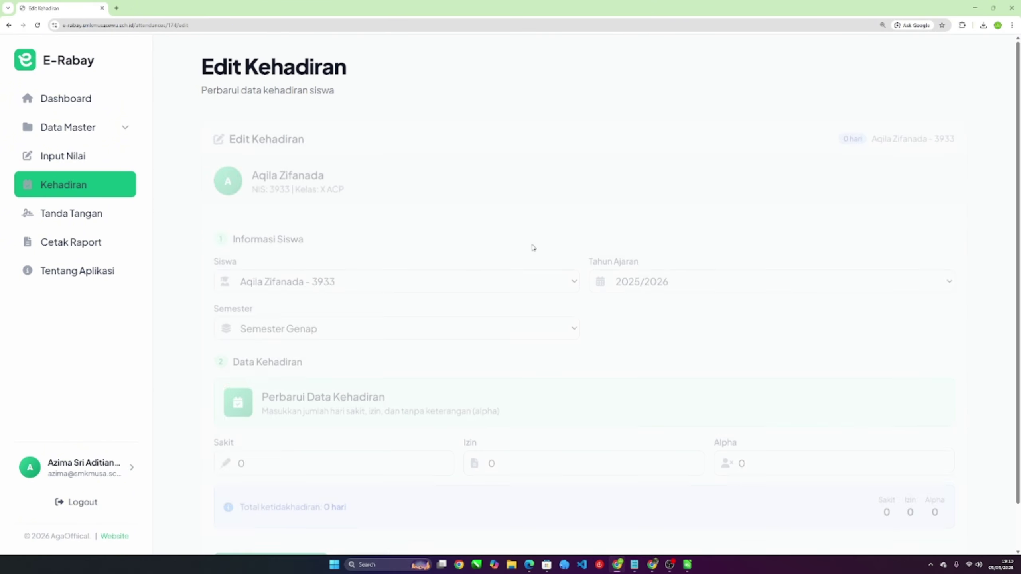
pyautogui.click(720, 467)
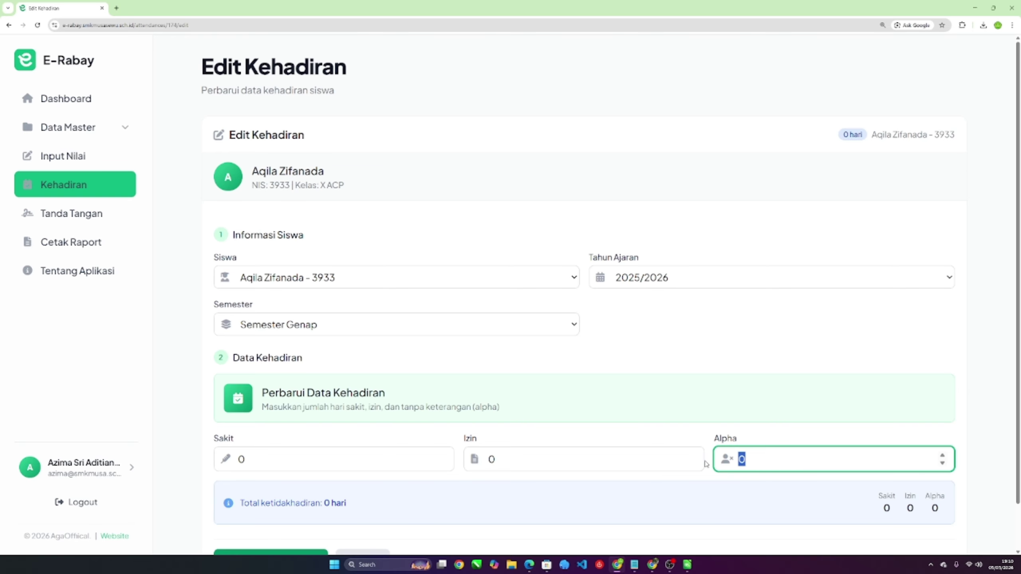
pyautogui.write('1')
pyautogui.scroll(-2, 459, 481)
pyautogui.click(314, 513)
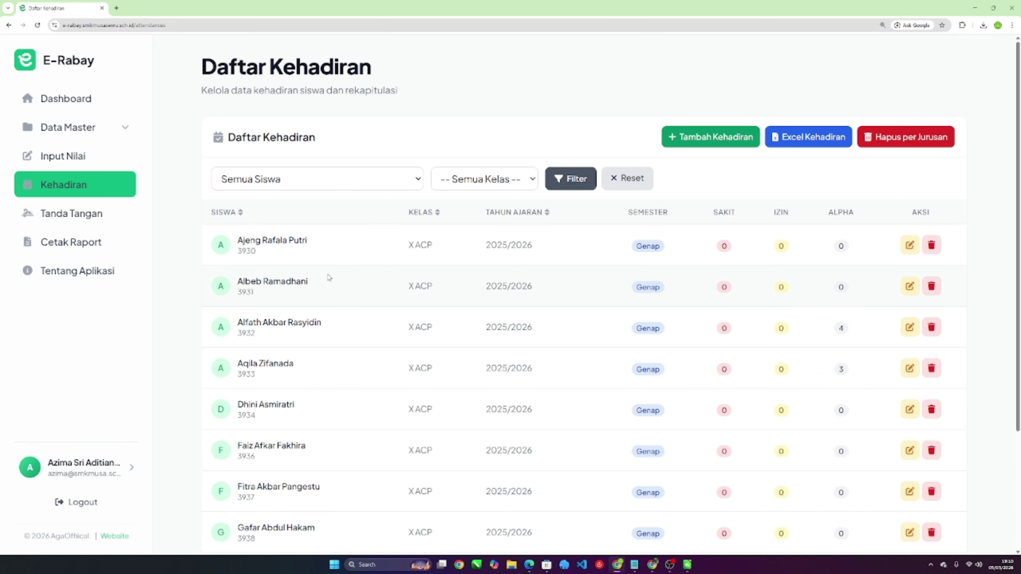
# Open the per-jurusan attendance deletion form and choose class X and jurusan ACP.
pyautogui.scroll(-3, 334, 290)
pyautogui.scroll(3, 340, 301)
pyautogui.scroll(-3, 577, 306)
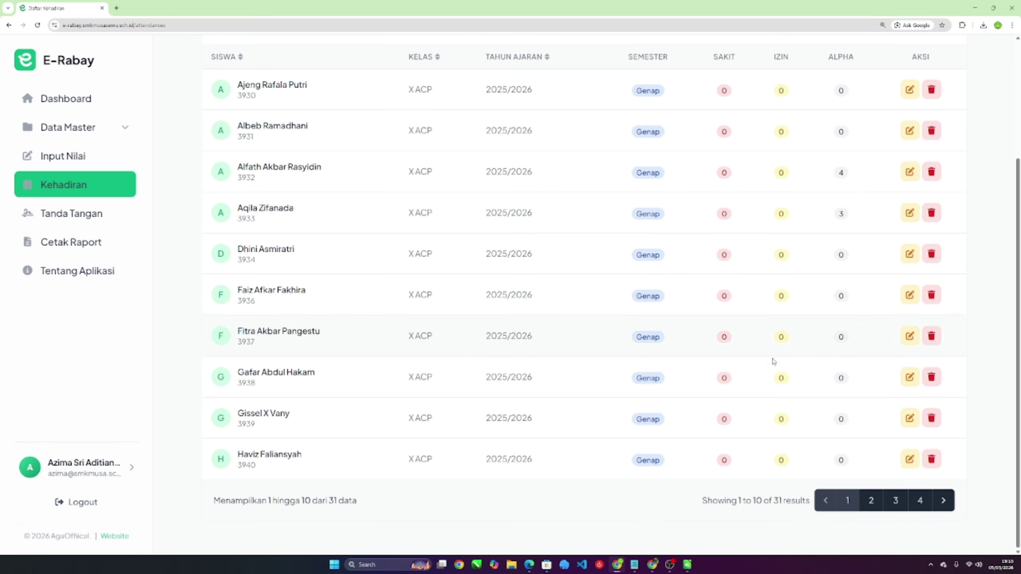
pyautogui.scroll(3, 770, 357)
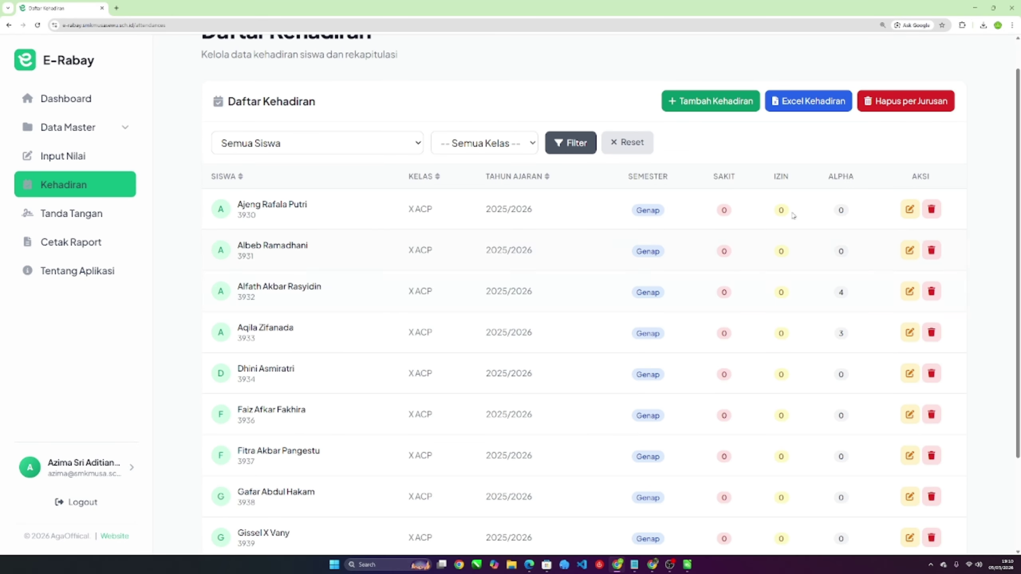
pyautogui.scroll(1, 896, 138)
pyautogui.click(896, 138)
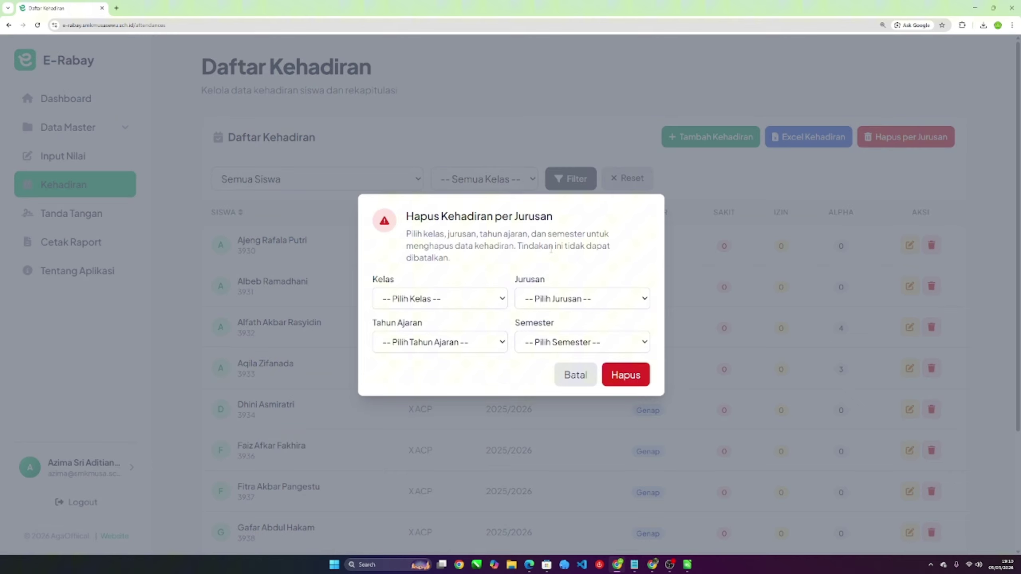
pyautogui.click(480, 301)
pyautogui.click(463, 331)
pyautogui.click(570, 302)
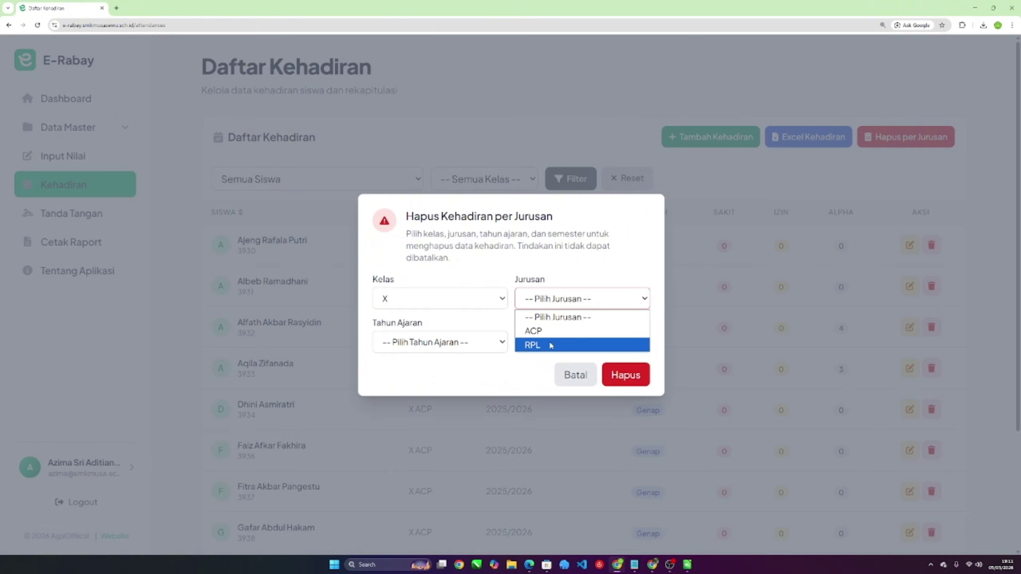
pyautogui.click(563, 331)
# Set the deletion form's Tahun Ajaran to 2025/2026 and its Semester to Genap.
pyautogui.click(482, 344)
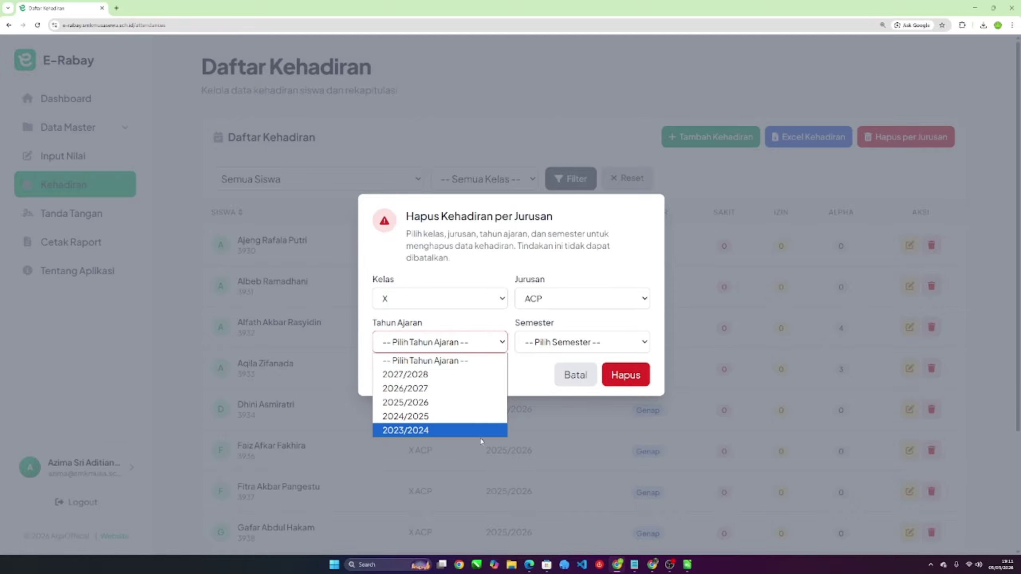
pyautogui.click(439, 404)
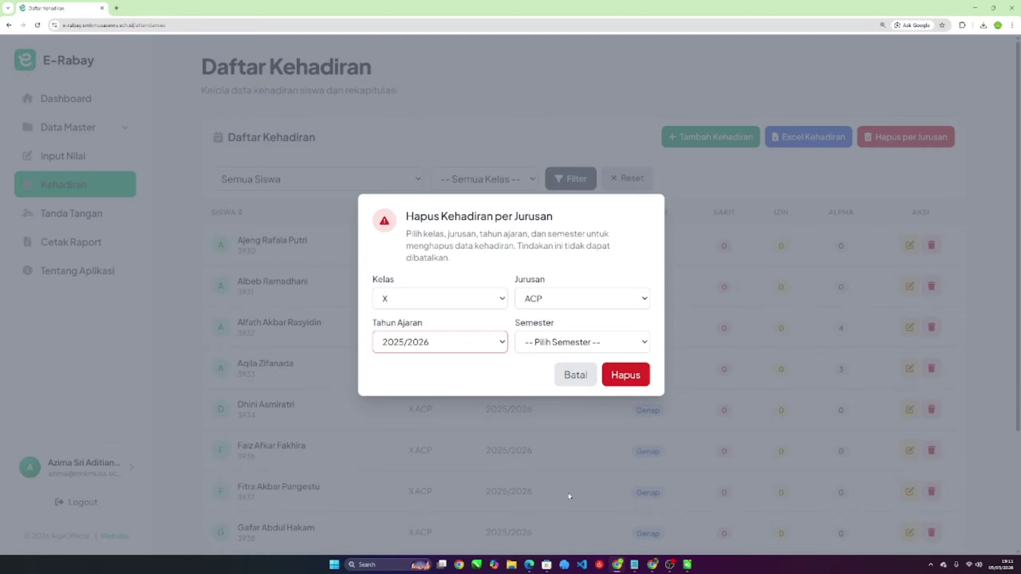
pyautogui.click(522, 337)
pyautogui.click(547, 373)
pyautogui.click(561, 346)
pyautogui.click(560, 383)
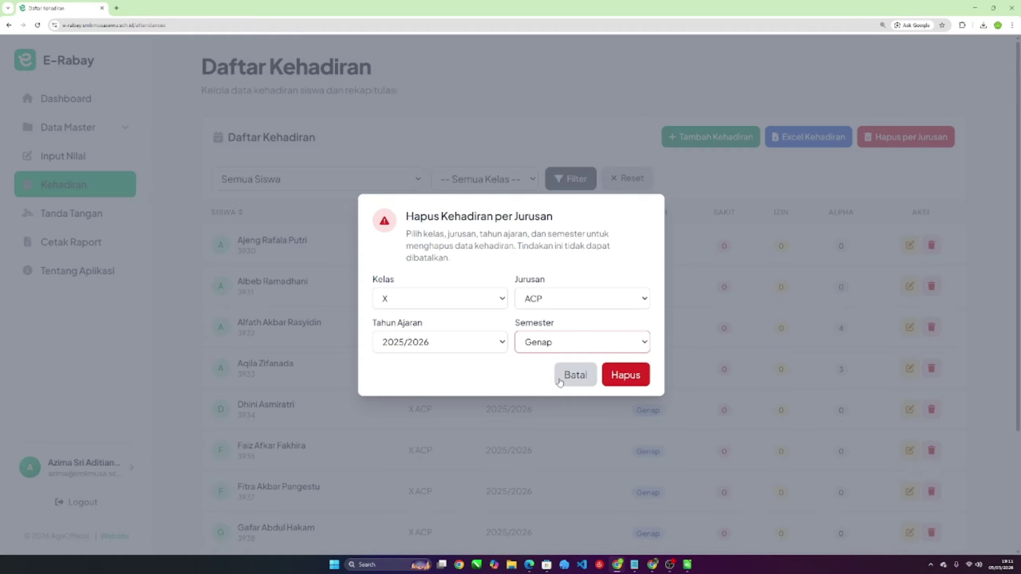
# Delete the attendance data of class X ACP for Tahun Ajaran 2025/2026, Semester Genap.
pyautogui.click(631, 382)
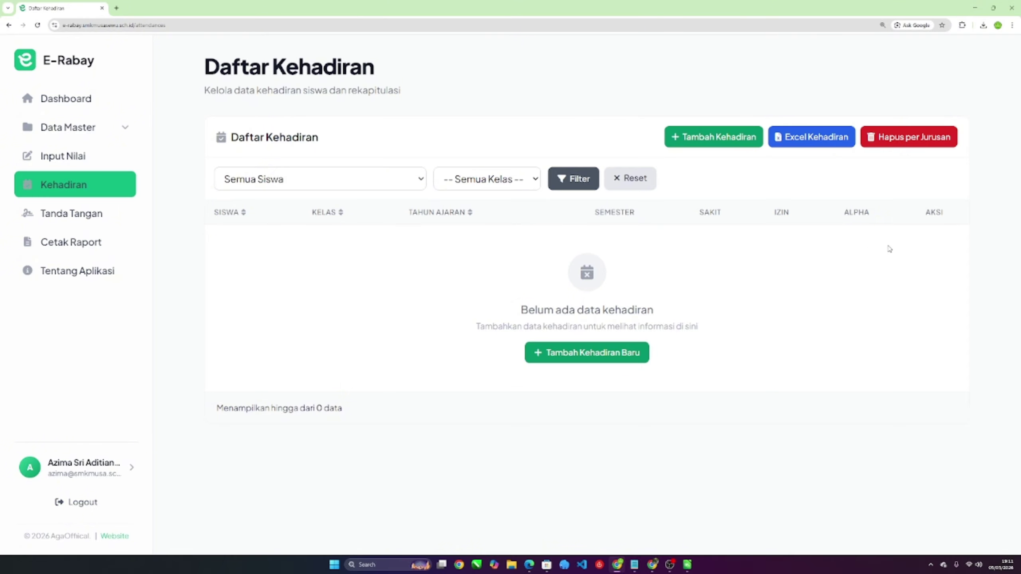
# Import template_kehadiran_X_ACP.xlsx through the Excel Kehadiran form and check the restored attendance list.
pyautogui.click(811, 138)
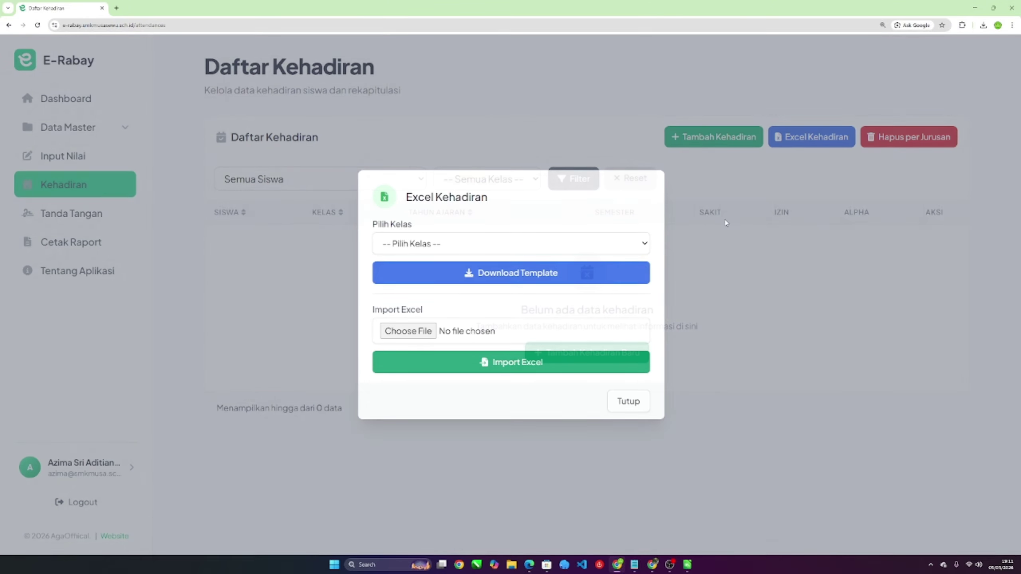
pyautogui.click(481, 338)
pyautogui.doubleClick(90, 108)
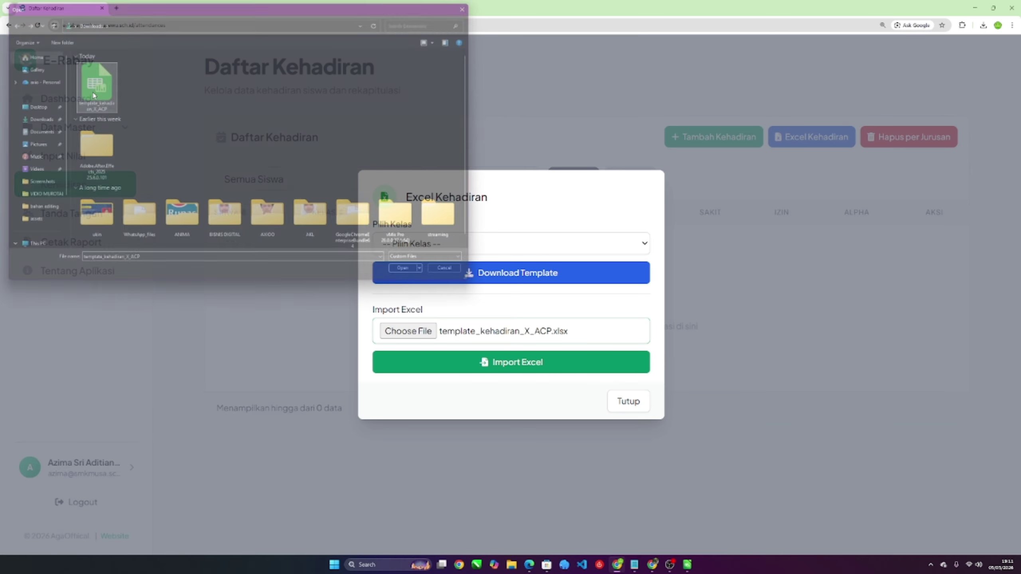
pyautogui.click(581, 369)
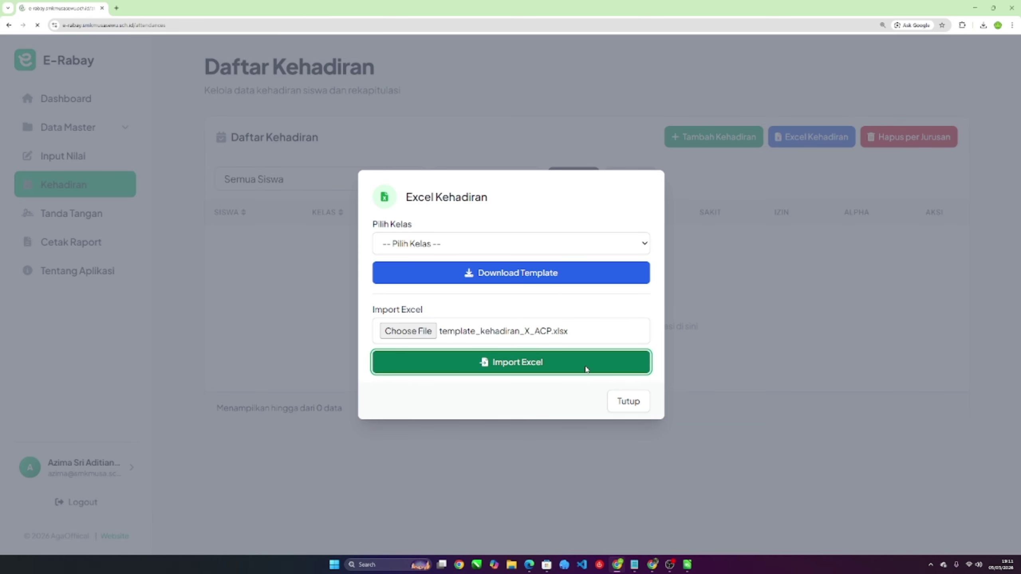
pyautogui.scroll(-3, 515, 420)
pyautogui.scroll(3, 515, 419)
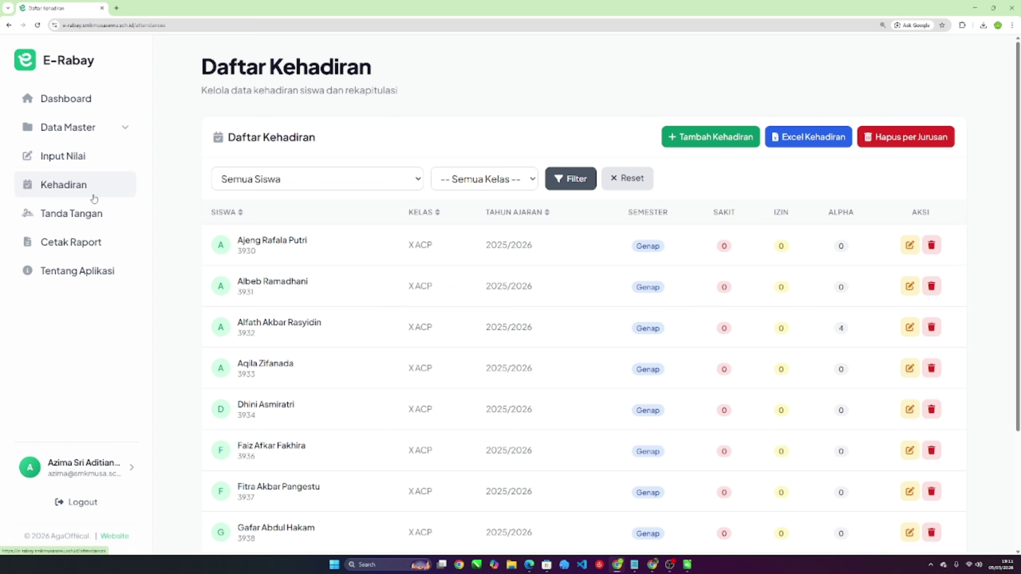
# Open the Input Nilai page and examine the class filter's options, leaving it on Semua Kelas.
pyautogui.click(92, 162)
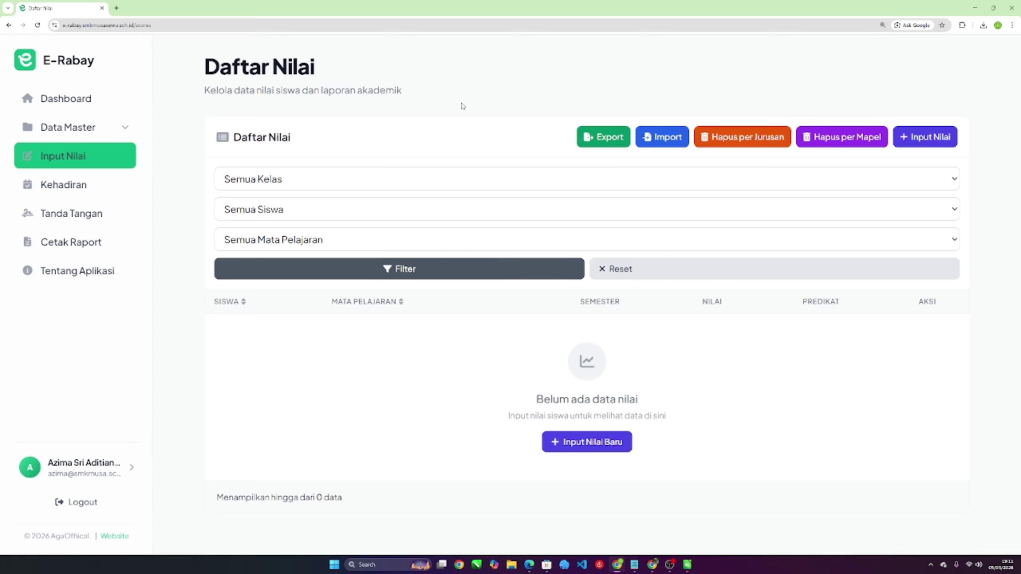
pyautogui.click(481, 174)
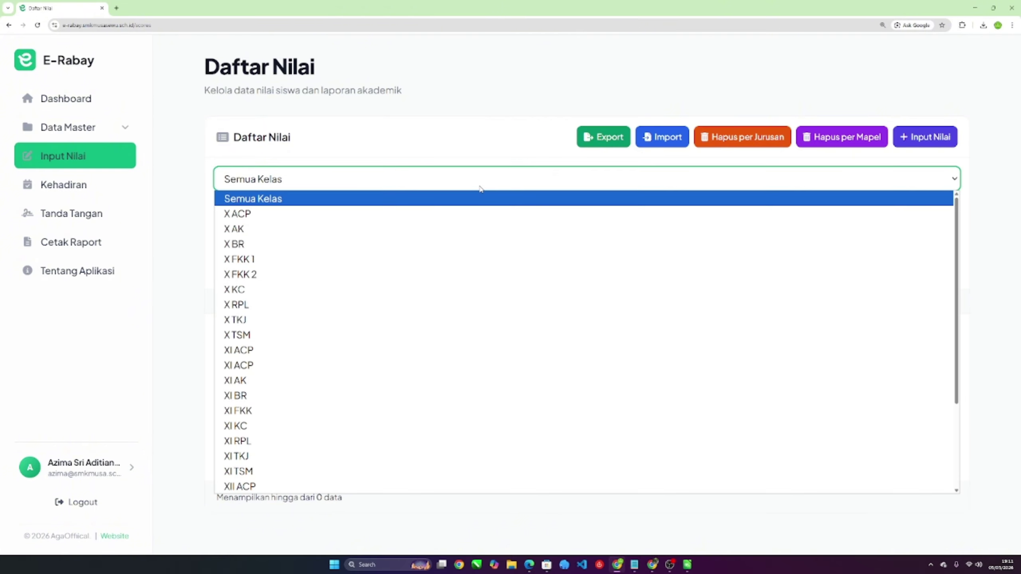
pyautogui.click(481, 173)
pyautogui.click(463, 176)
pyautogui.click(444, 200)
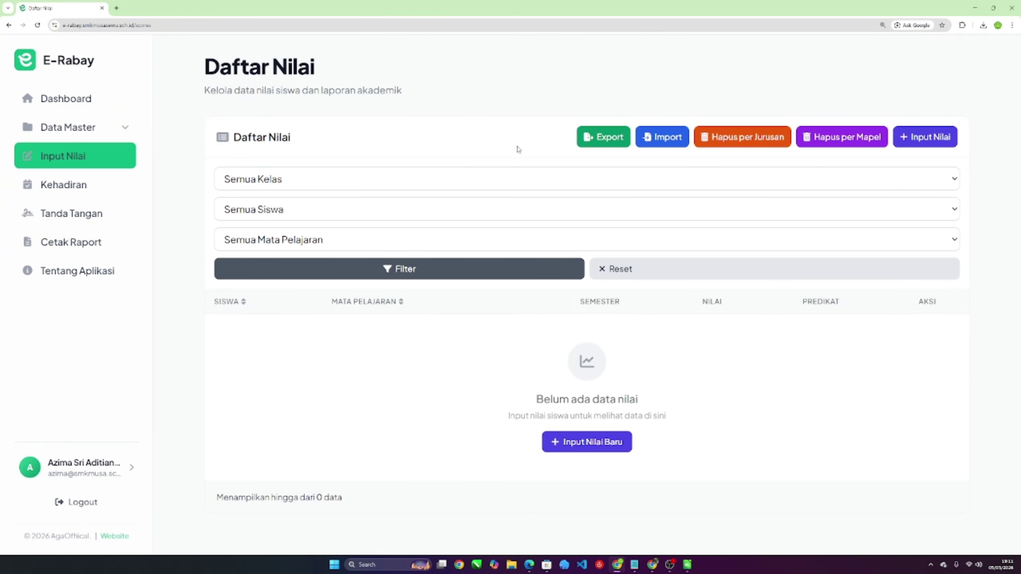
pyautogui.click(435, 178)
pyautogui.click(435, 178)
pyautogui.click(459, 141)
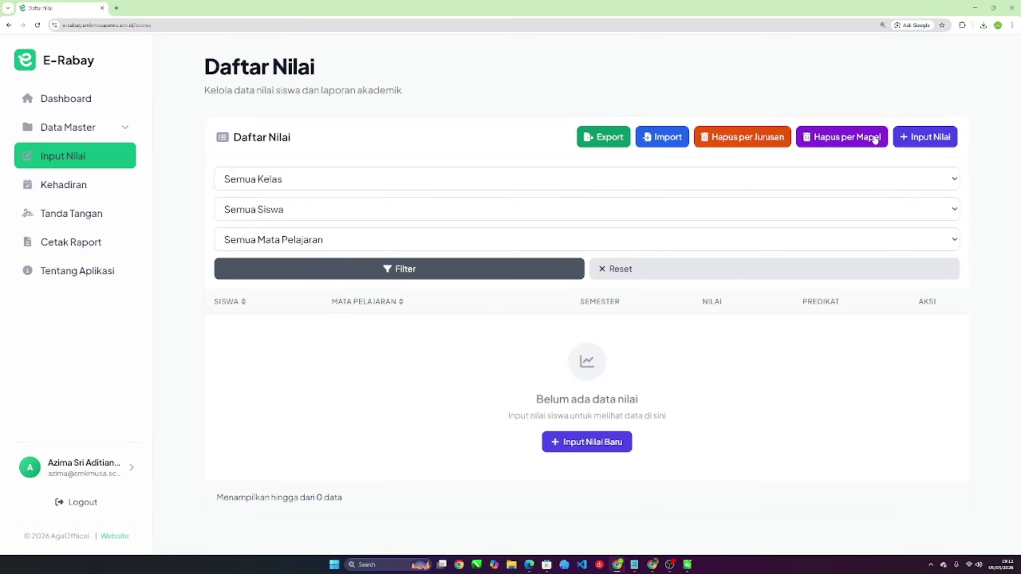
# Examine the grade deletion forms per mapel and per jurusan and the Export Template Nilai form, closing each without changes.
pyautogui.click(812, 143)
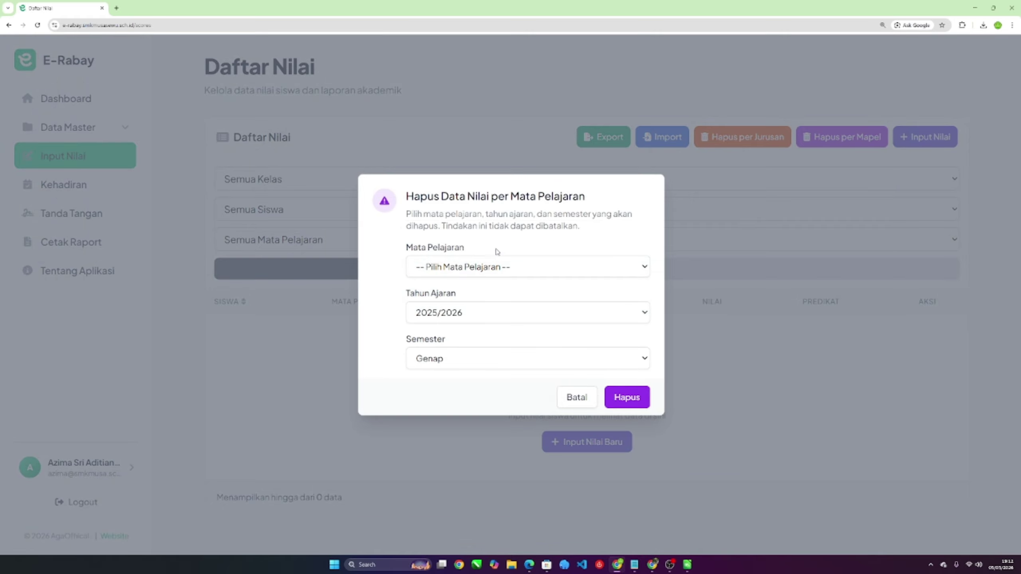
pyautogui.click(582, 400)
pyautogui.click(843, 143)
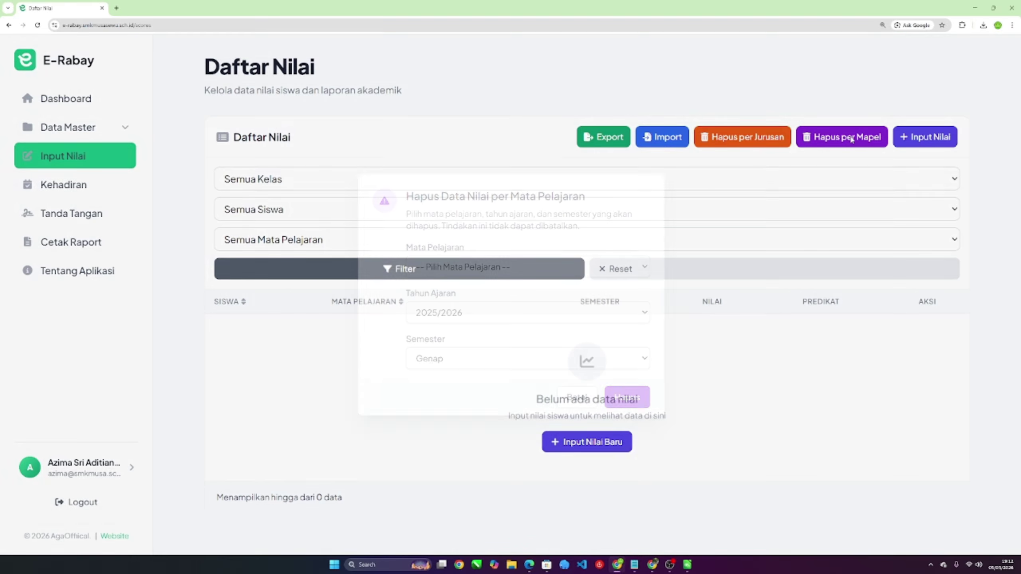
pyautogui.click(582, 398)
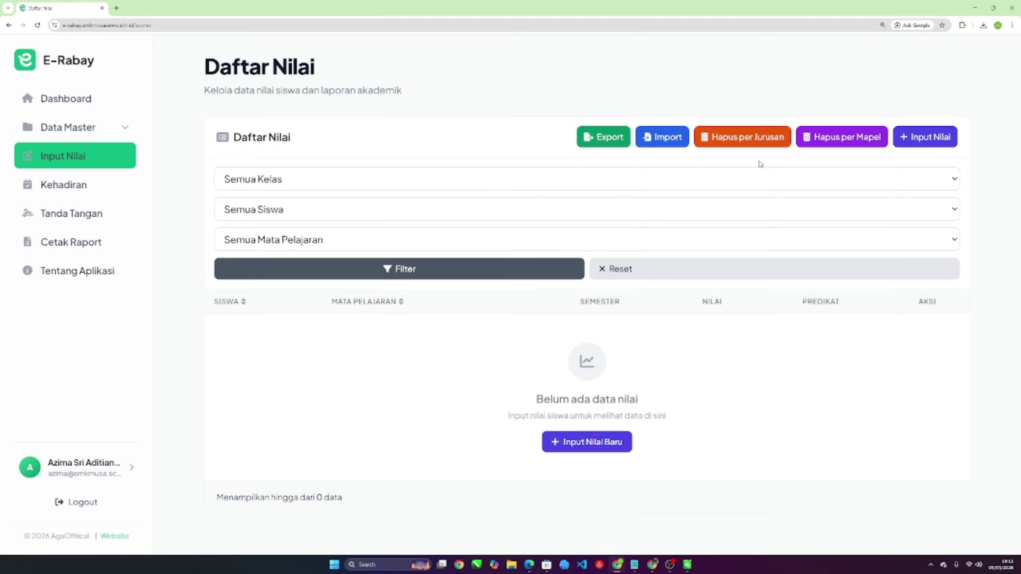
pyautogui.click(743, 137)
pyautogui.click(579, 444)
pyautogui.click(607, 139)
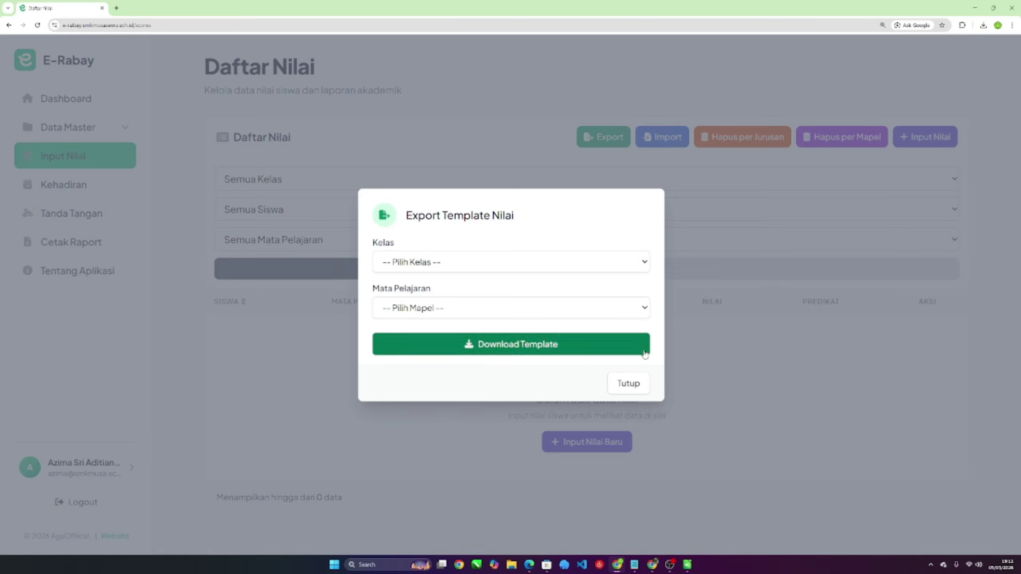
pyautogui.click(626, 383)
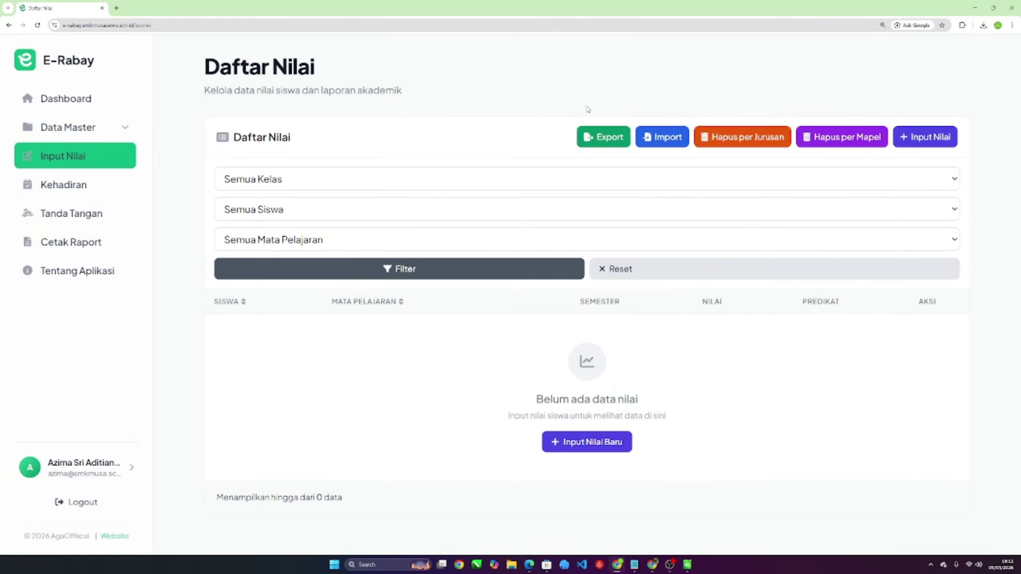
# Download the grade template for class X ACP and the subject Bahasa Indonesia, and close the export form.
pyautogui.click(607, 139)
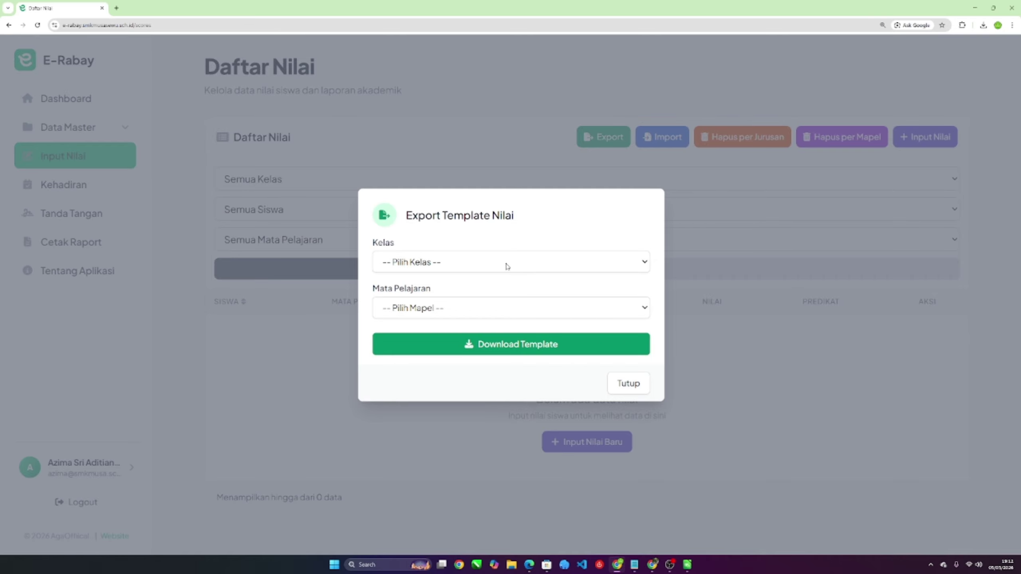
pyautogui.click(508, 267)
pyautogui.click(493, 293)
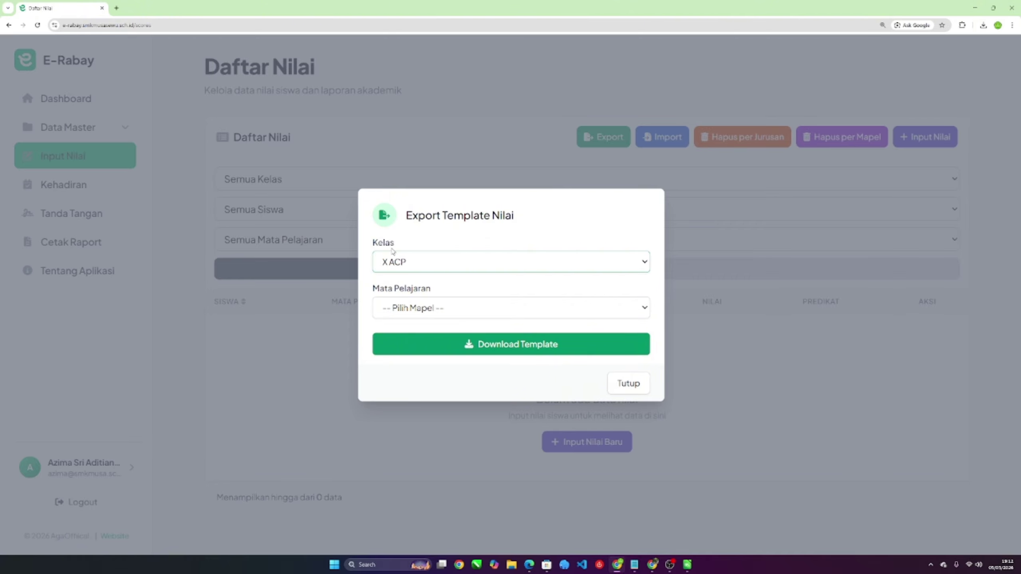
pyautogui.click(489, 311)
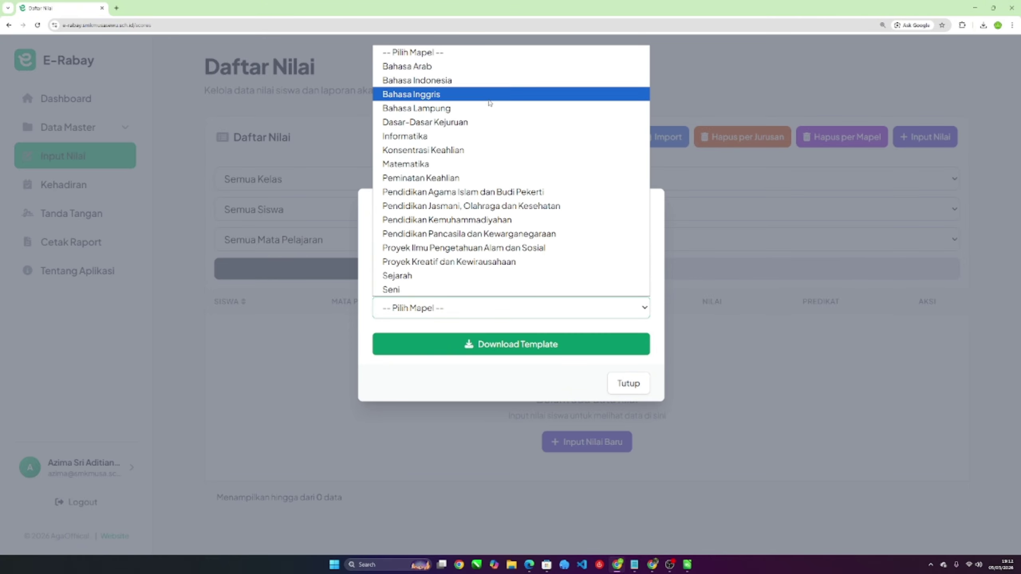
pyautogui.click(495, 81)
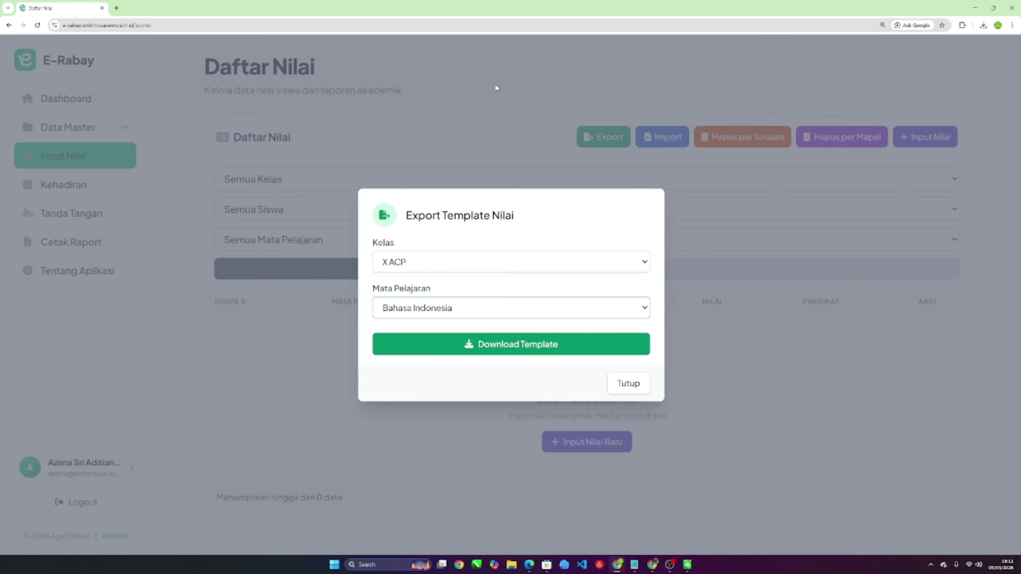
pyautogui.click(522, 345)
pyautogui.click(629, 383)
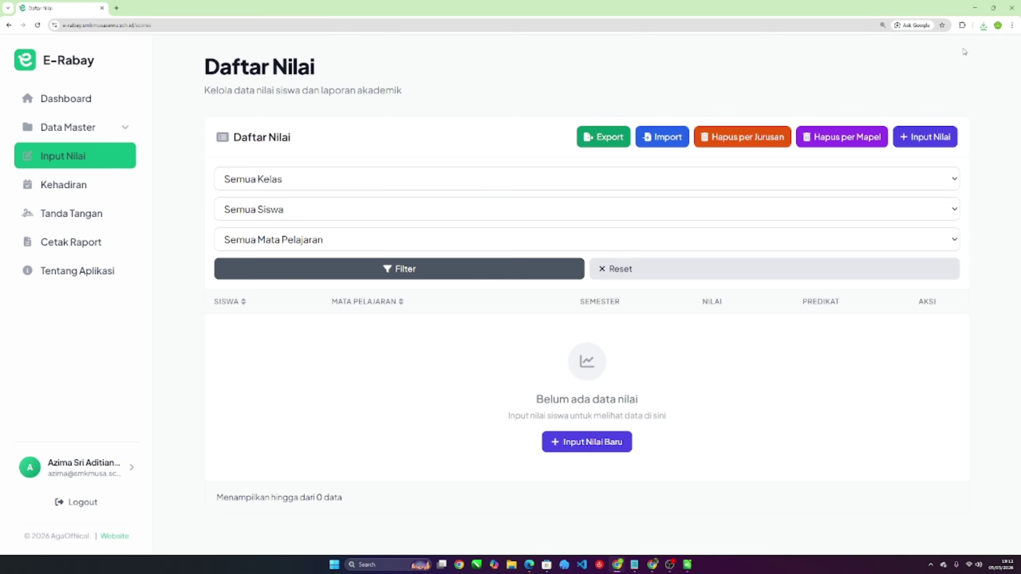
# Open the downloaded grade template in LibreOffice Calc, fit column B to the student names and select the Nilai and Deskripsi columns.
pyautogui.click(983, 25)
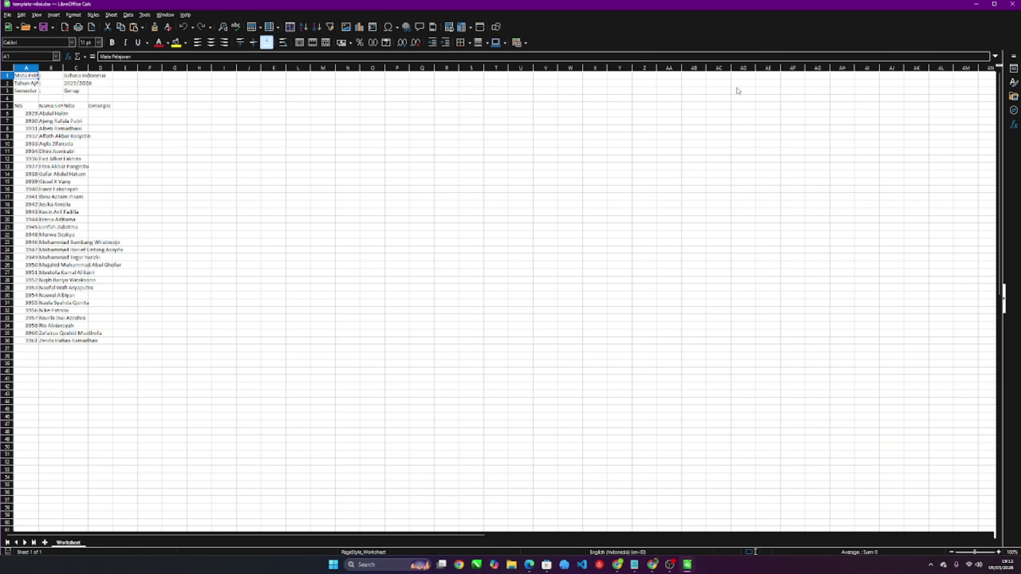
pyautogui.doubleClick(63, 67)
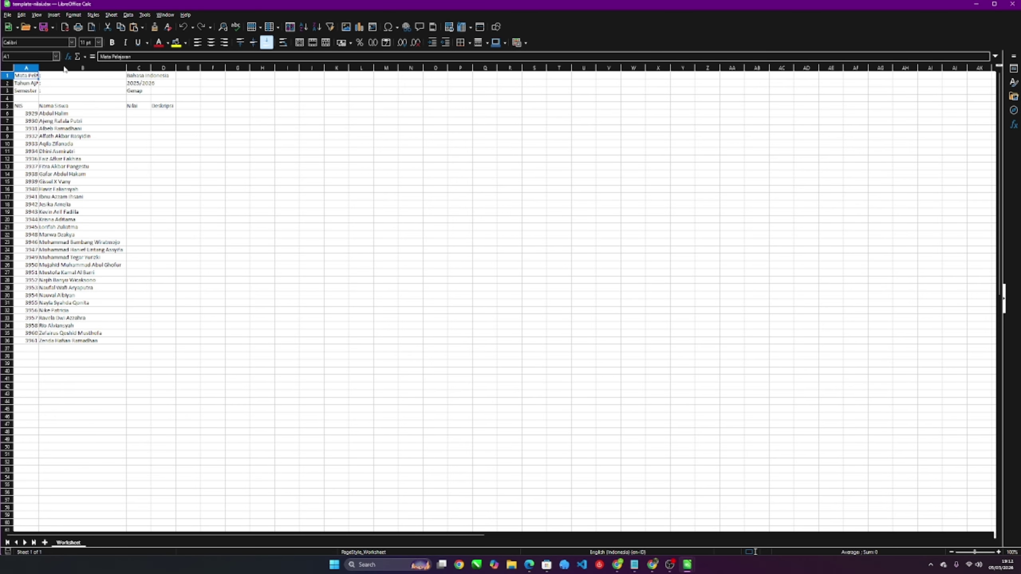
pyautogui.click(160, 143)
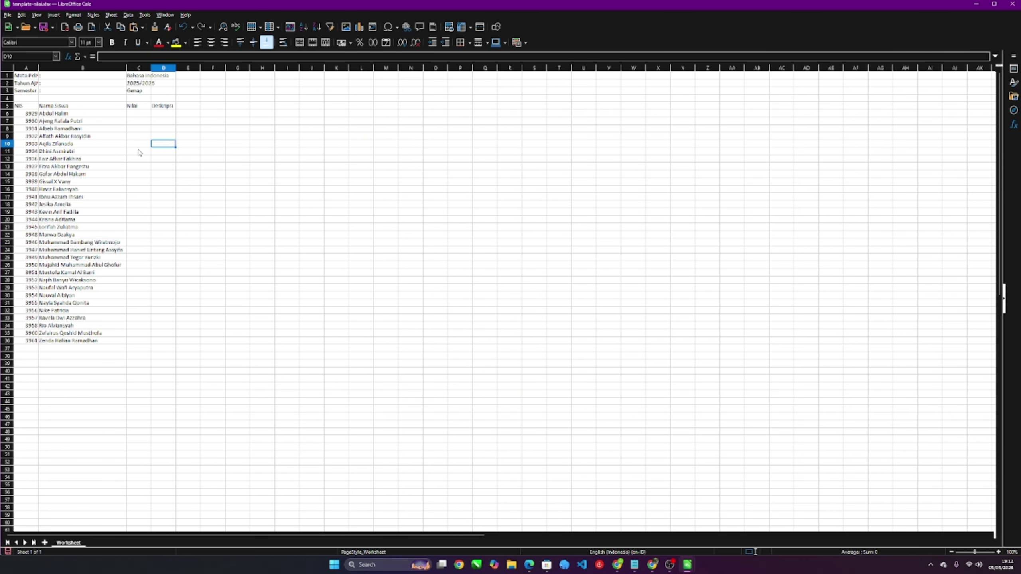
pyautogui.moveTo(138, 107); pyautogui.dragTo(173, 341)
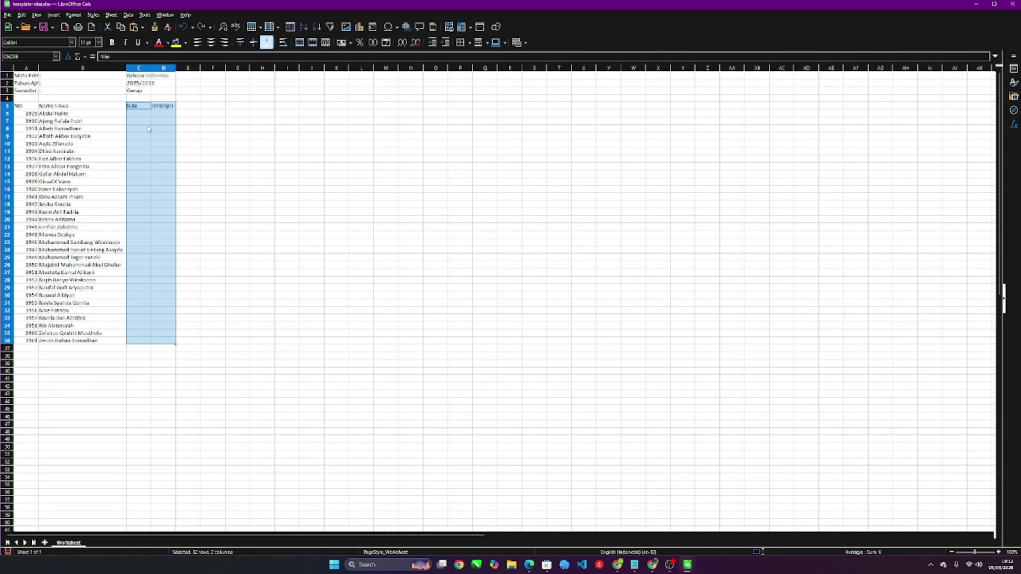
# Enter 60 and 70 in the first two Nilai cells and extend the series to 100 in C10.
pyautogui.click(149, 114)
pyautogui.write('60')
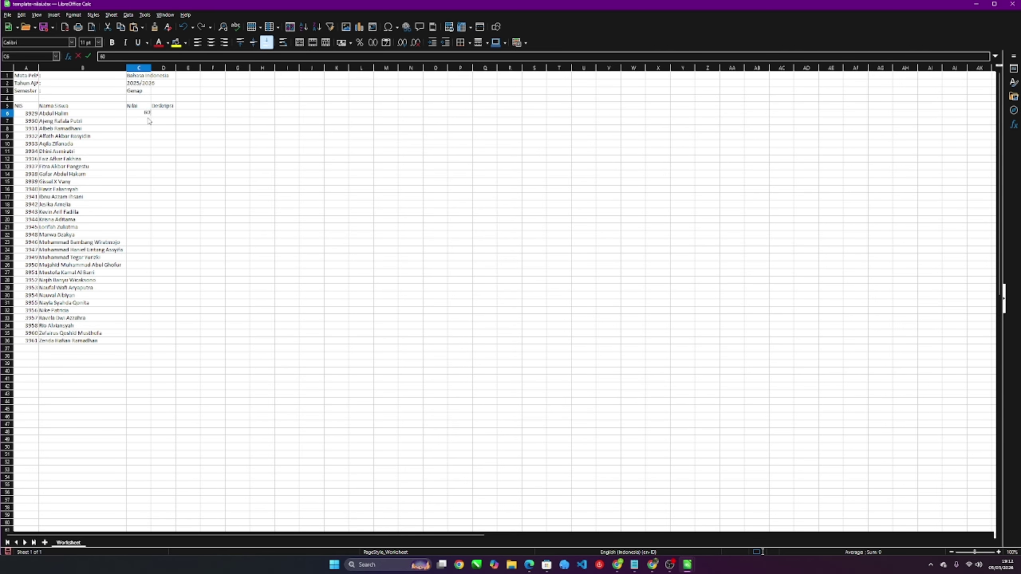
pyautogui.press('Return')
pyautogui.write('70')
pyautogui.press('Return')
pyautogui.moveTo(147, 114); pyautogui.dragTo(161, 211)
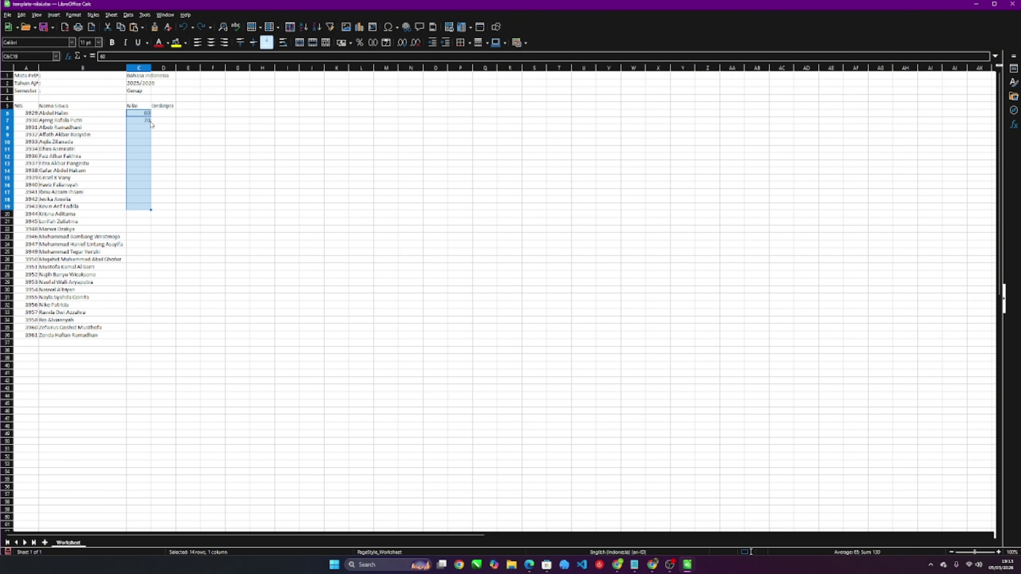
pyautogui.moveTo(145, 114); pyautogui.dragTo(151, 152)
# Copy the grades 60 to 100 from C6:C10 into the next five Nilai cells, C11:C15.
pyautogui.hotkey('ctrl', 'c')
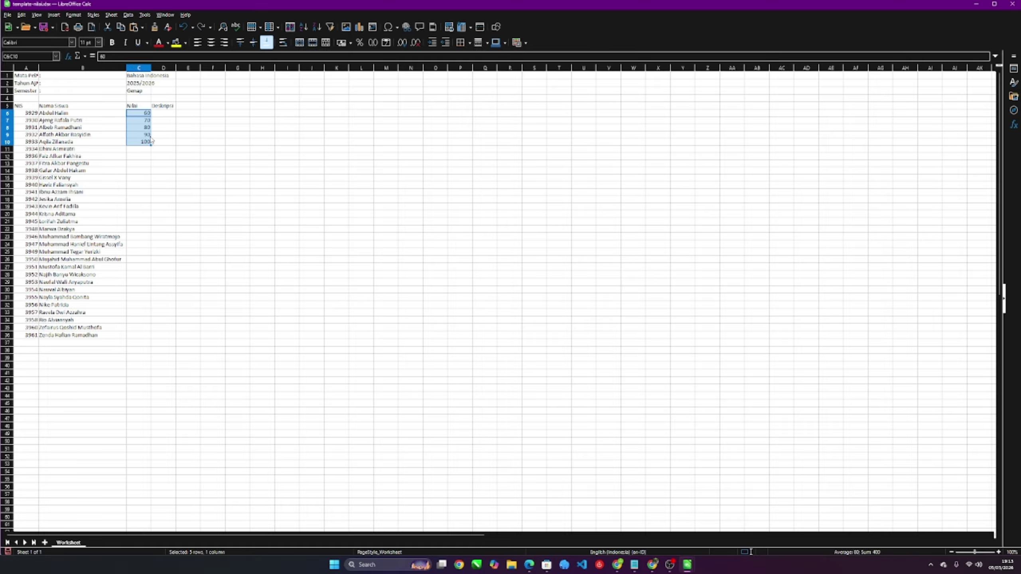
pyautogui.click(145, 149)
pyautogui.hotkey('ctrl', 'v')
pyautogui.click(146, 164)
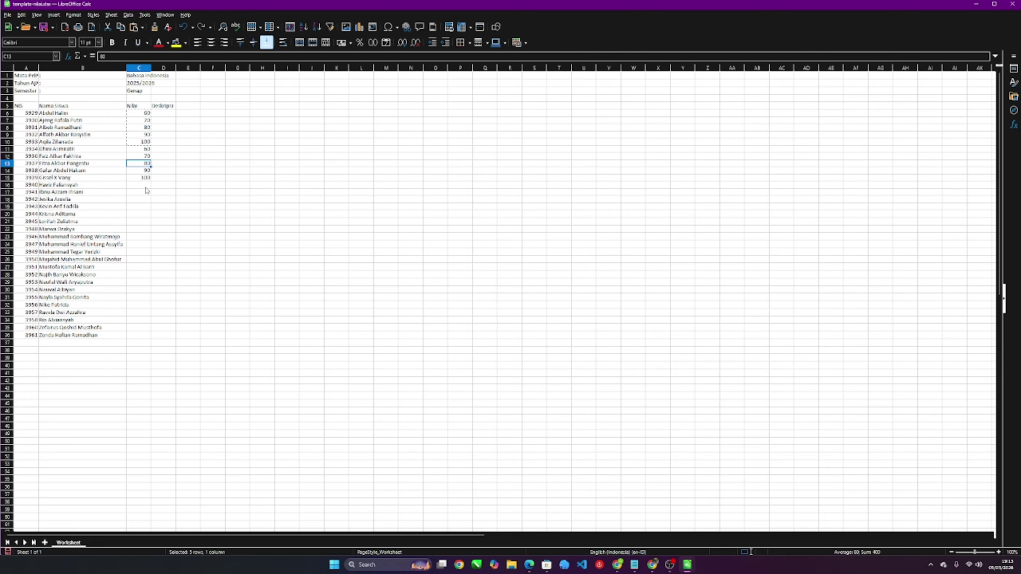
# Copy the ten grades in C6:C15 into C16:C25 and C26:C35, declining to overwrite existing data.
pyautogui.click(147, 187)
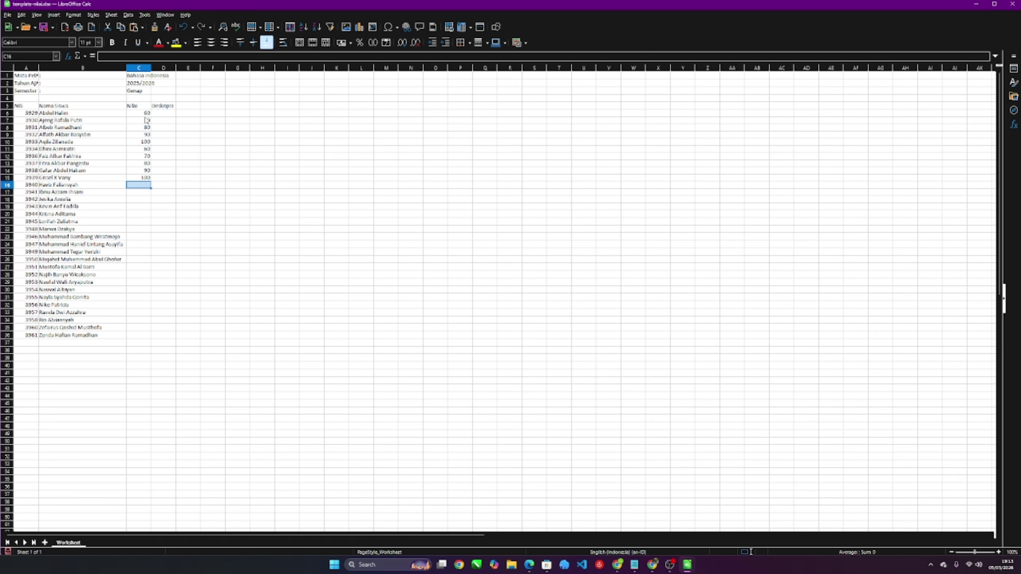
pyautogui.moveTo(146, 114); pyautogui.dragTo(144, 184)
pyautogui.hotkey('ctrl', 'c')
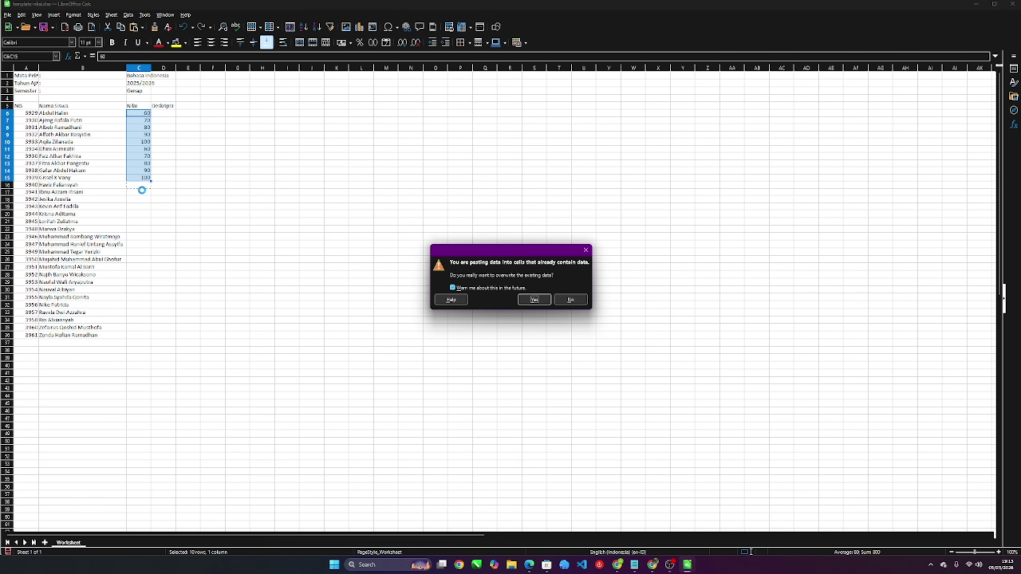
pyautogui.click(571, 300)
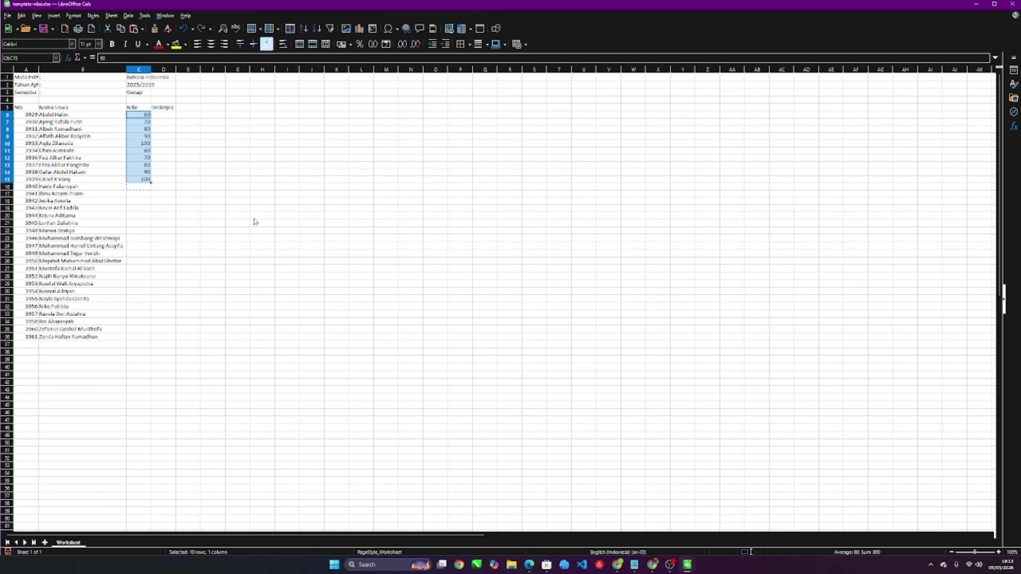
pyautogui.click(144, 188)
pyautogui.hotkey('ctrl', 'v')
pyautogui.click(146, 258)
pyautogui.hotkey('ctrl', 'v')
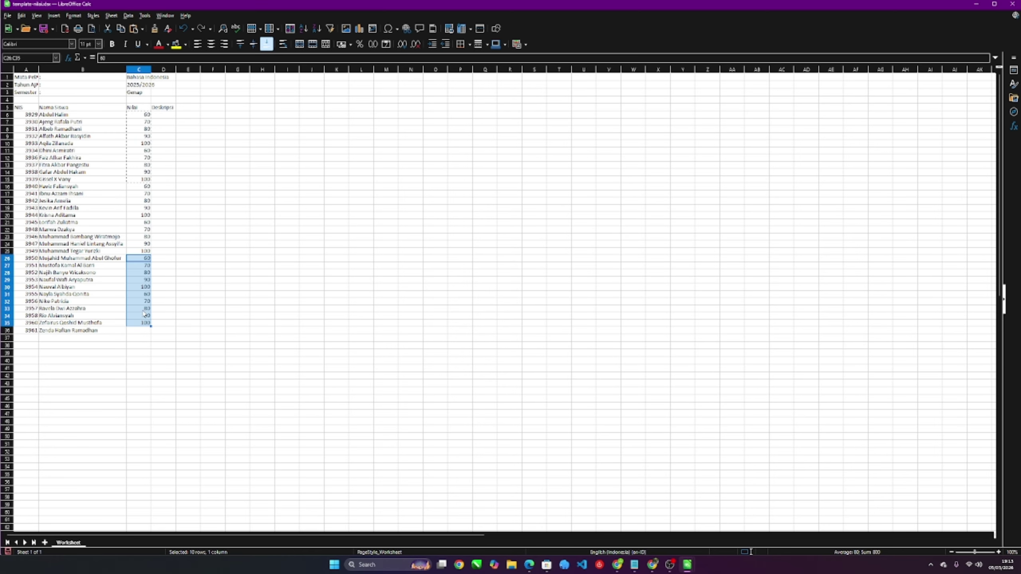
# Copy the grade 100 from C35 to the last student's Nilai cell, C36.
pyautogui.click(147, 325)
pyautogui.hotkey('ctrl', 'c')
pyautogui.click(144, 330)
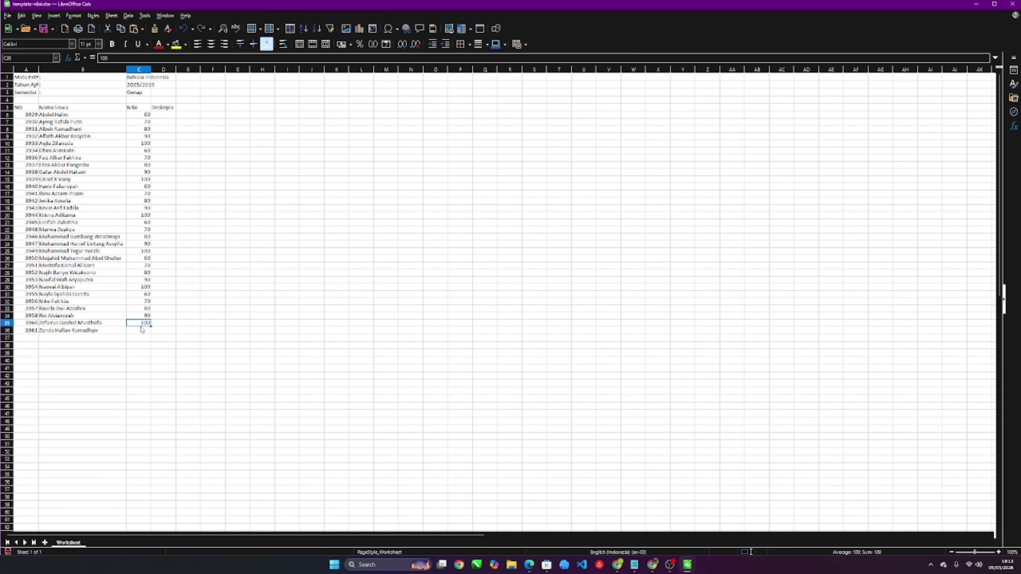
pyautogui.hotkey('ctrl', 'v')
# Enter "Sering Tidur" as the first student's Deskripsi and fill it down to the last student in D36.
pyautogui.click(171, 115)
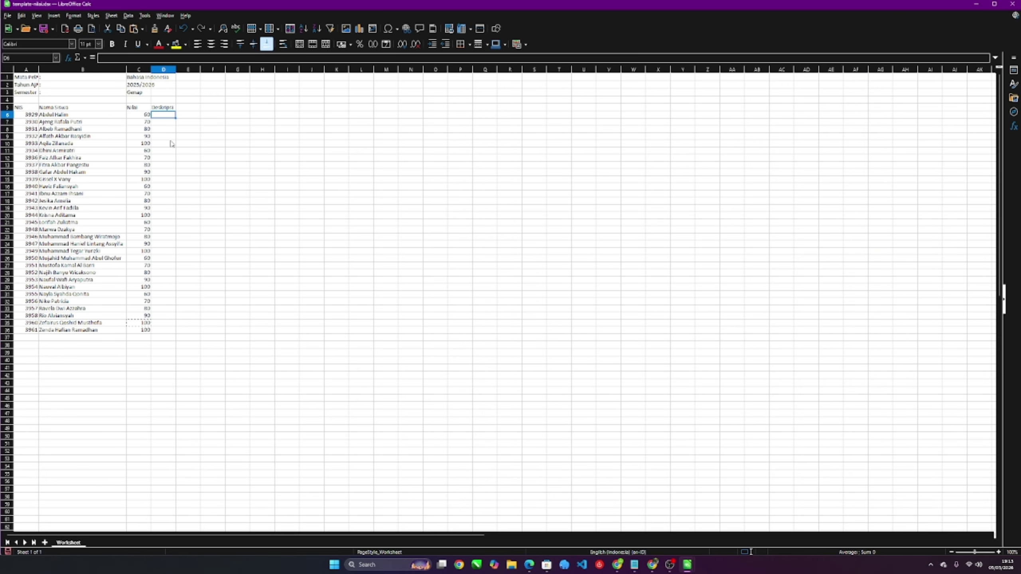
pyautogui.write('Denga')
pyautogui.press('Return')
pyautogui.click(165, 114)
pyautogui.moveTo(176, 118); pyautogui.dragTo(173, 337)
# Save the grade template in Excel 2007-365 format and switch back to E-Rabay's Daftar Nilai page in the browser.
pyautogui.click(212, 308)
pyautogui.hotkey('ctrl', 's')
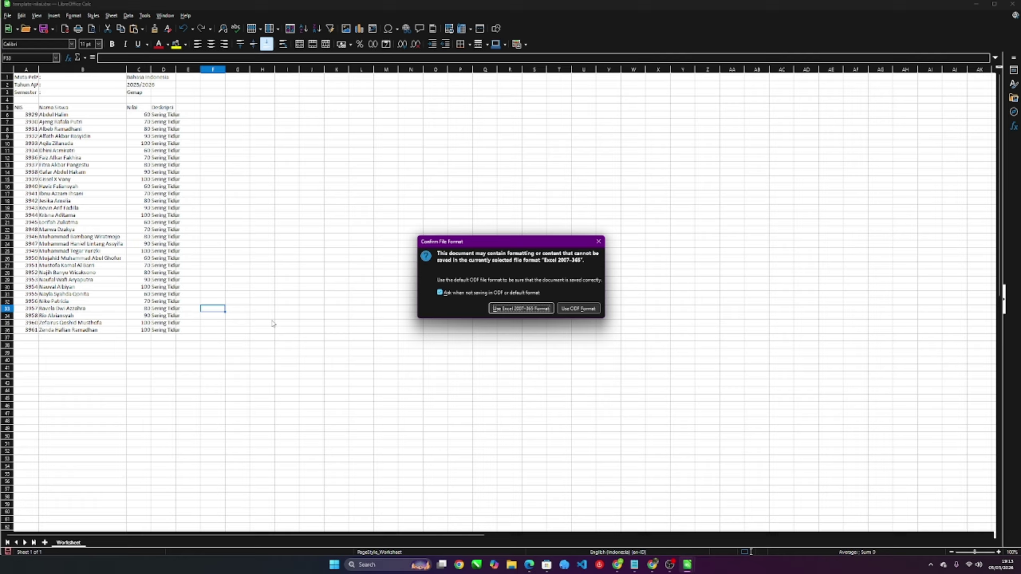
pyautogui.click(522, 309)
pyautogui.hotkey('alt', 'Tab')
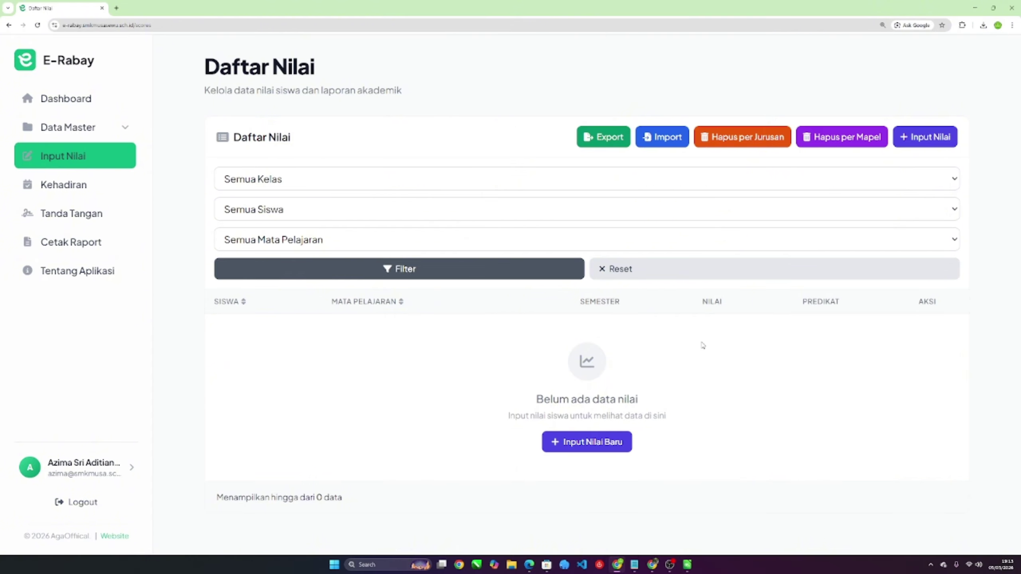
# Import the grades into Daftar Nilai from the file template-nilai.xlsx in Downloads.
pyautogui.click(659, 139)
pyautogui.click(426, 276)
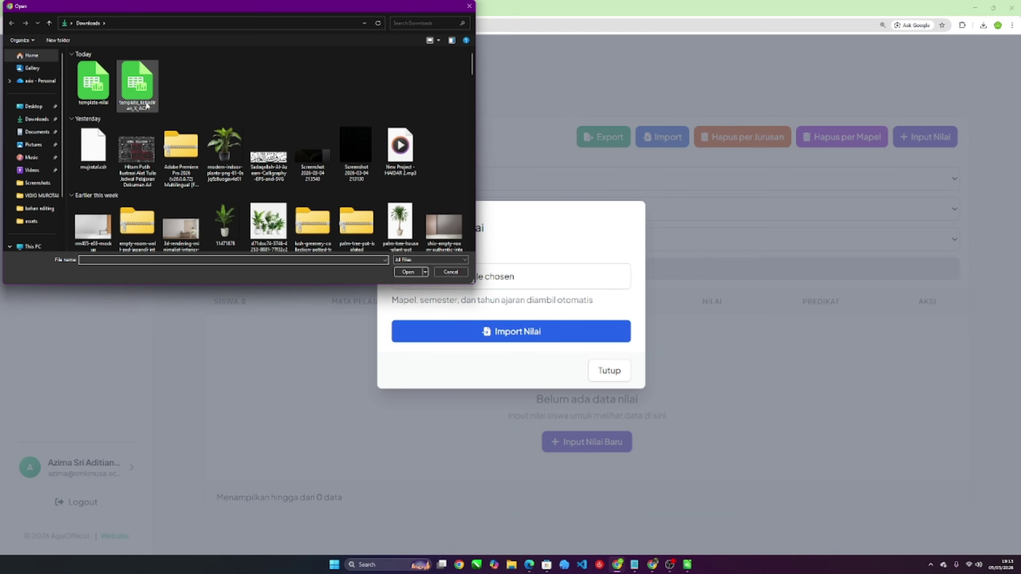
pyautogui.doubleClick(92, 94)
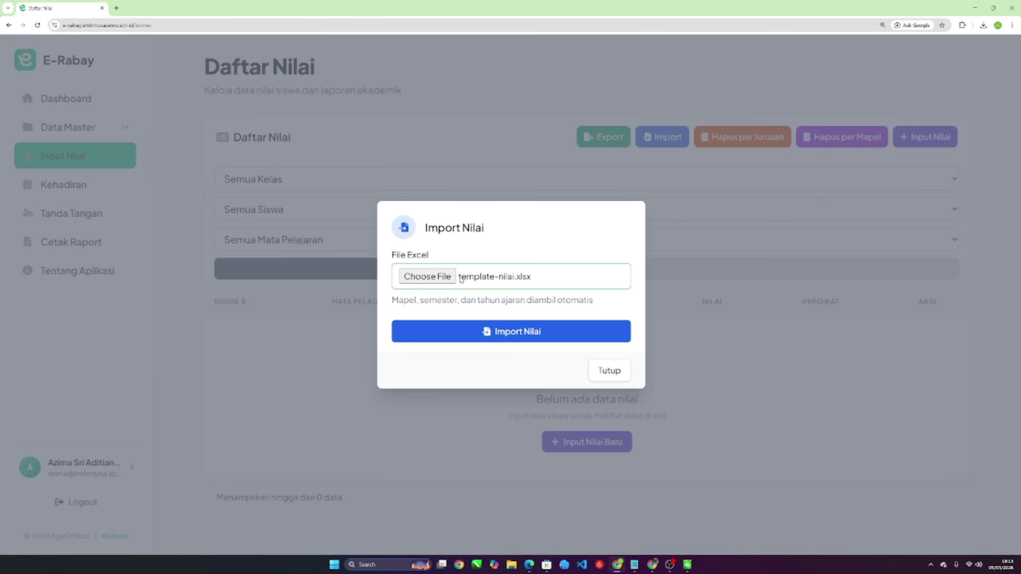
pyautogui.click(628, 328)
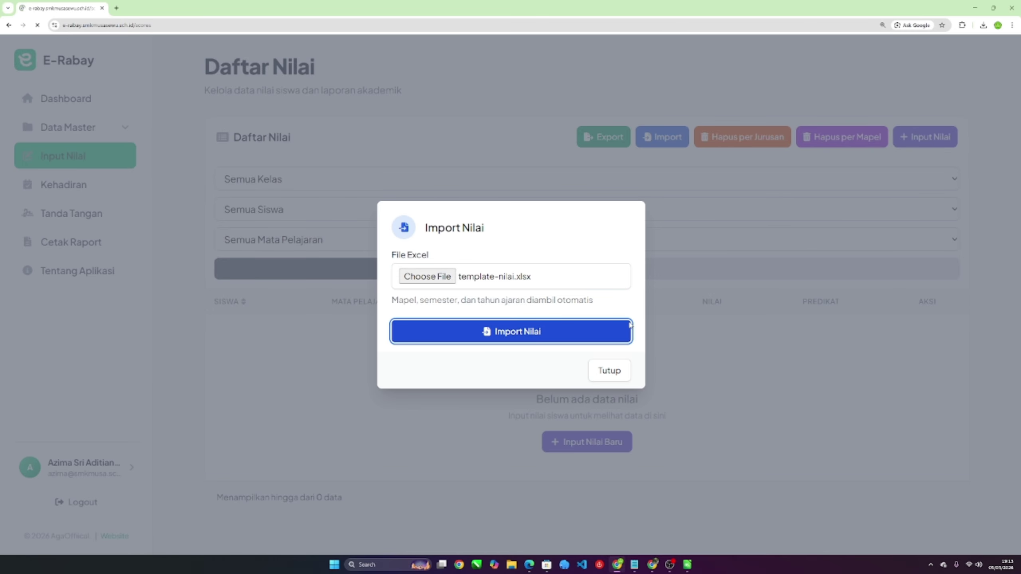
# Examine the imported Bahasa Indonesia grades and predicates and compare them with the grade template in LibreOffice Calc.
pyautogui.scroll(-5, 569, 326)
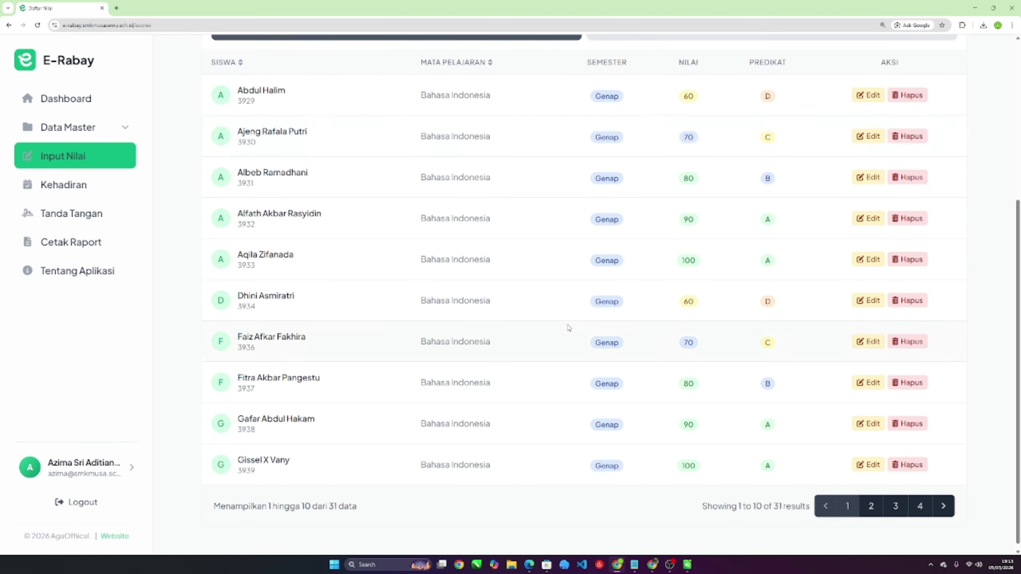
pyautogui.scroll(5, 569, 327)
pyautogui.scroll(-5, 569, 327)
pyautogui.scroll(5, 721, 450)
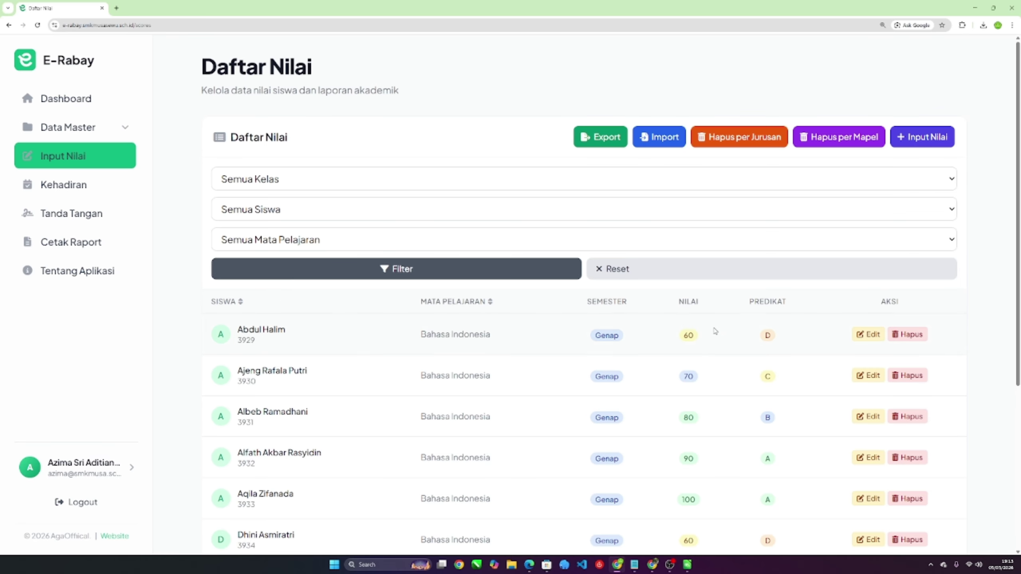
pyautogui.moveTo(806, 303); pyautogui.dragTo(737, 304)
pyautogui.click(736, 306)
pyautogui.scroll(-3, 737, 310)
pyautogui.scroll(-3, 737, 310)
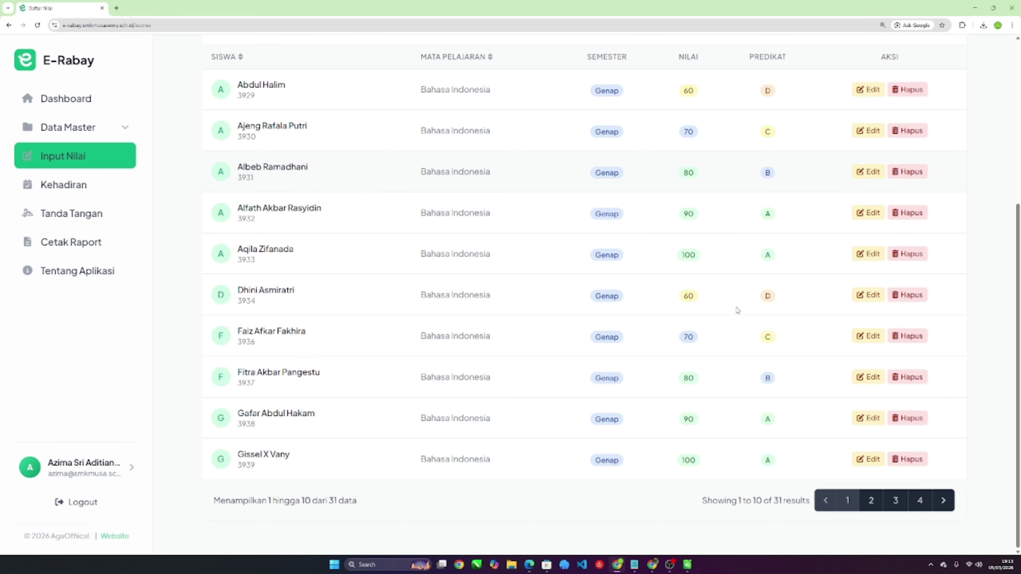
pyautogui.scroll(3, 737, 310)
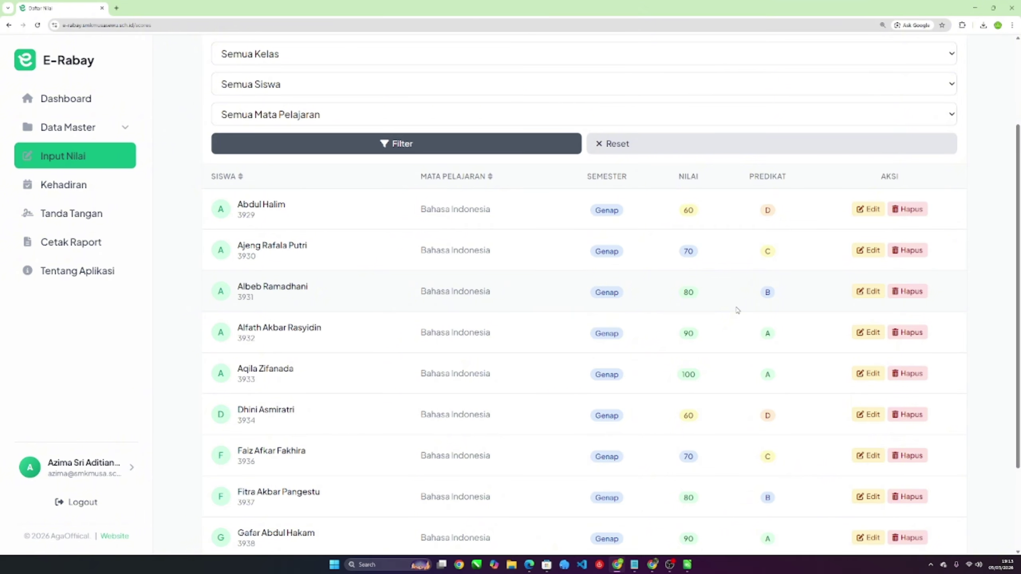
pyautogui.scroll(2, 736, 310)
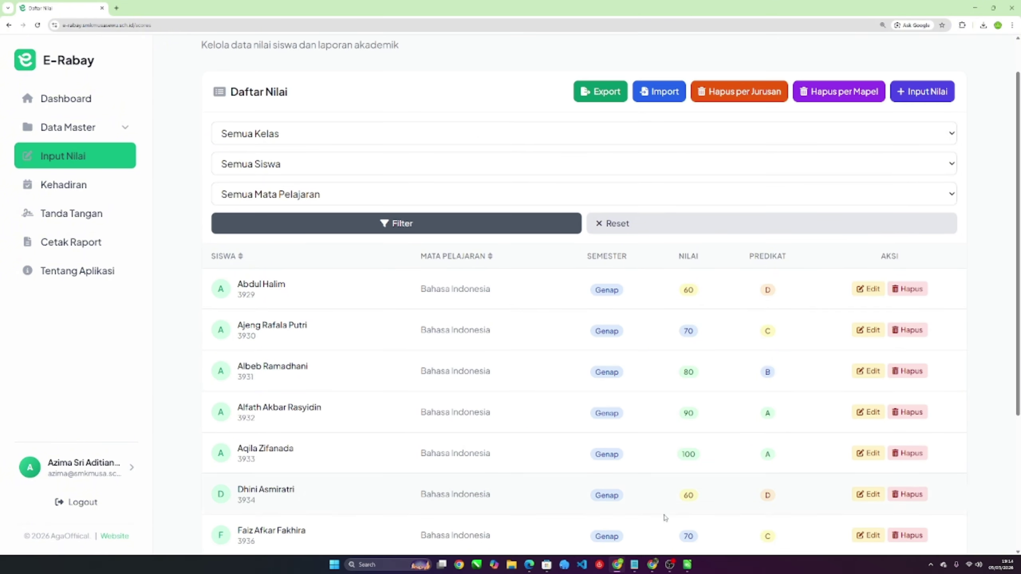
pyautogui.moveTo(687, 565)
pyautogui.click(709, 515)
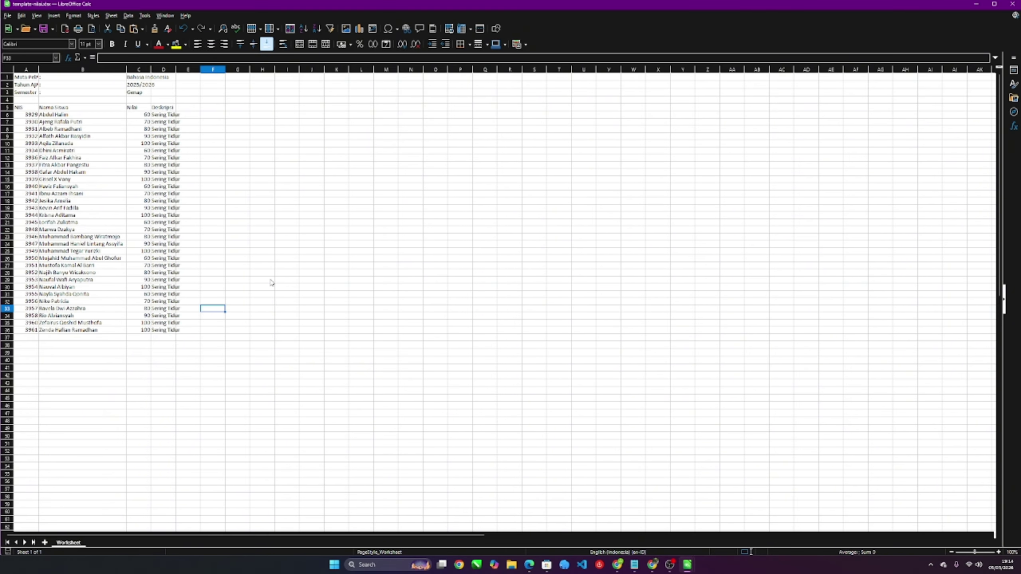
pyautogui.hotkey('alt', 'Tab')
pyautogui.scroll(-3, 709, 388)
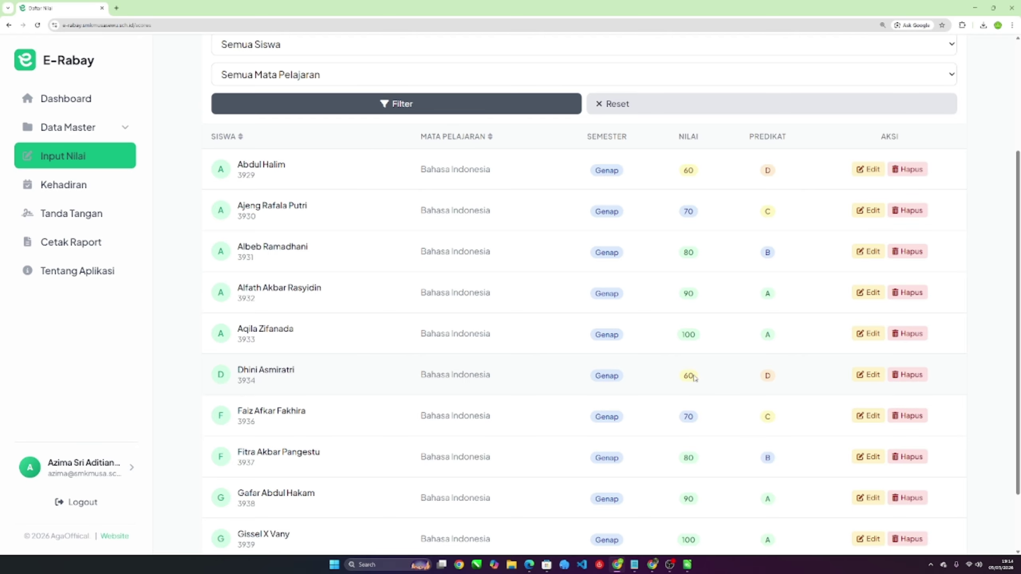
# Edit the Bahasa Indonesia grade of the sixth listed student, setting Nilai to 80, and save the update.
pyautogui.moveTo(679, 376); pyautogui.dragTo(715, 375)
pyautogui.click(716, 375)
pyautogui.click(881, 375)
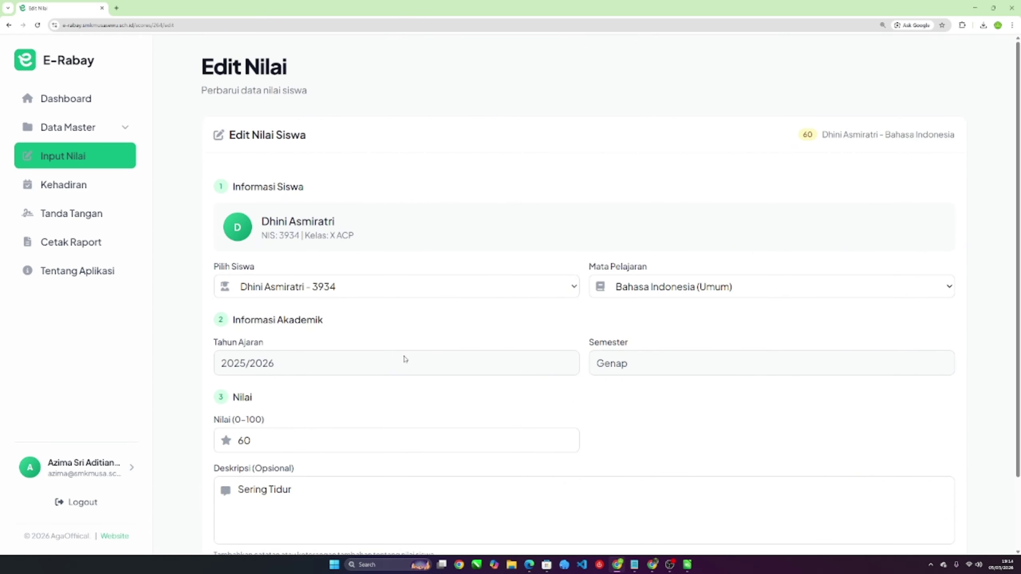
pyautogui.scroll(-2, 408, 360)
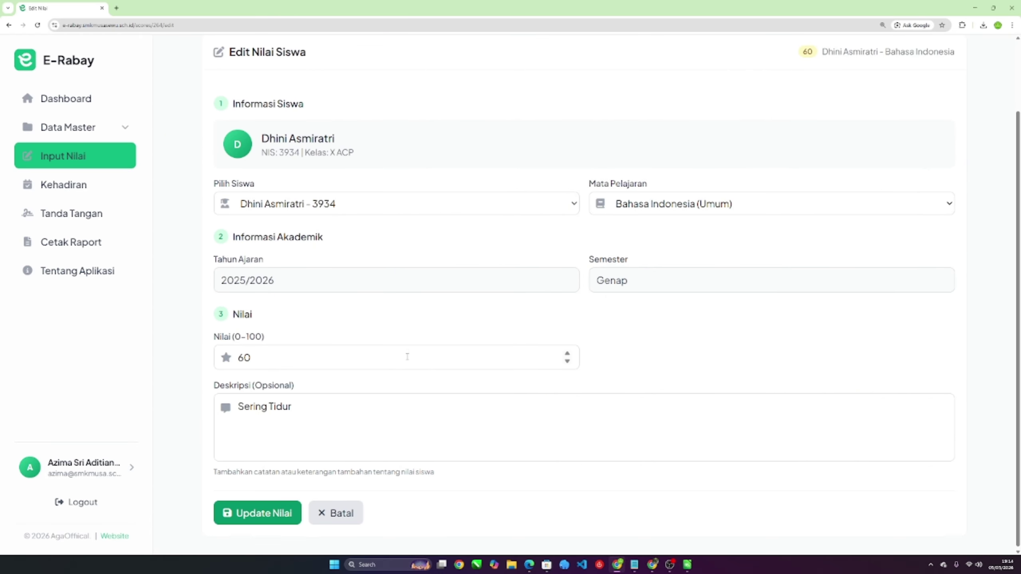
pyautogui.click(384, 363)
pyautogui.doubleClick(304, 363)
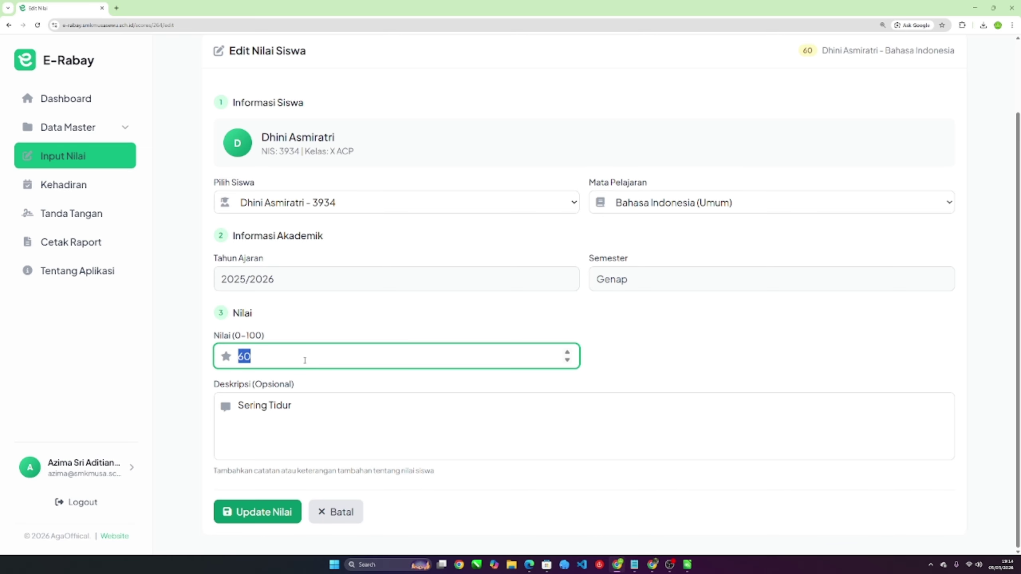
pyautogui.write('8')
pyautogui.scroll(2, 478, 344)
pyautogui.scroll(-2, 479, 344)
pyautogui.click(273, 512)
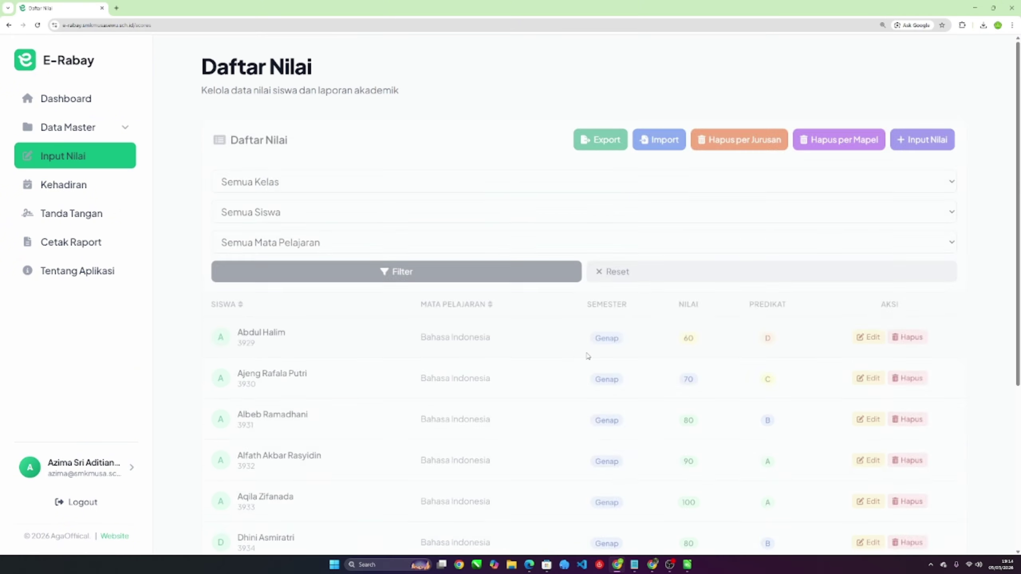
# Examine how each student's Nilai maps to its Predikat throughout the first page of the grade list.
pyautogui.scroll(-3, 736, 385)
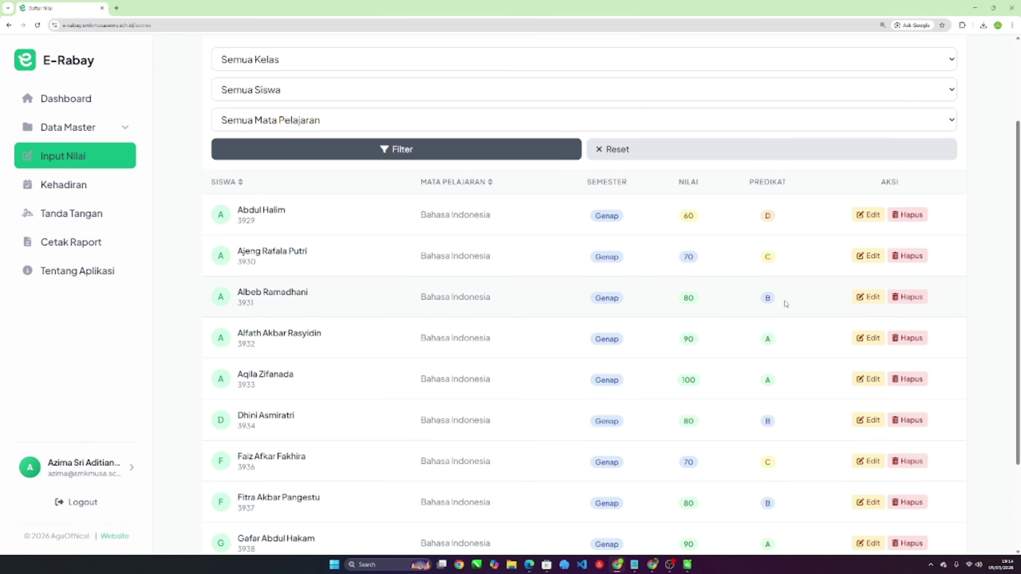
pyautogui.scroll(-3, 773, 304)
pyautogui.scroll(3, 773, 304)
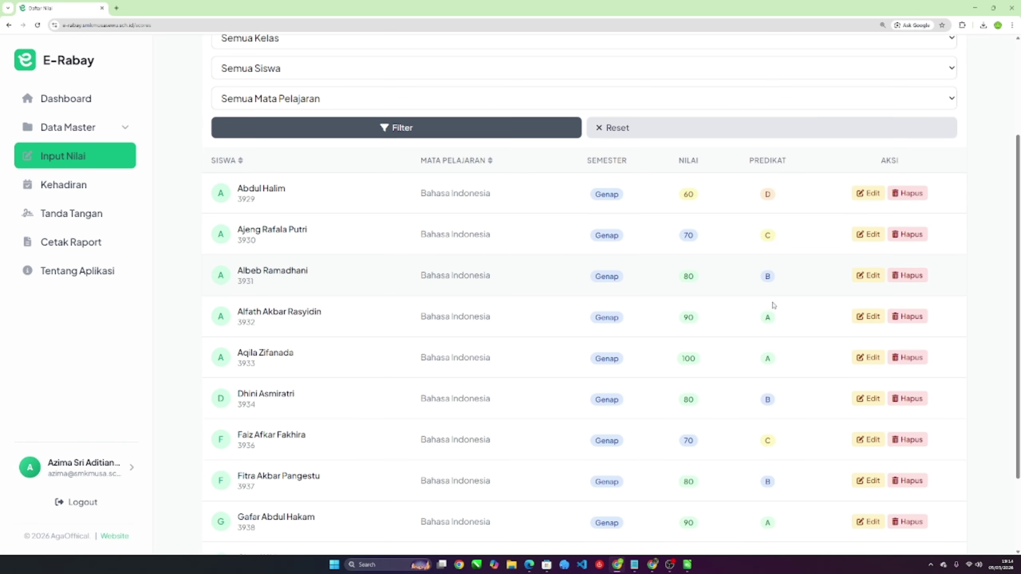
pyautogui.moveTo(763, 196); pyautogui.dragTo(775, 358)
pyautogui.click(784, 266)
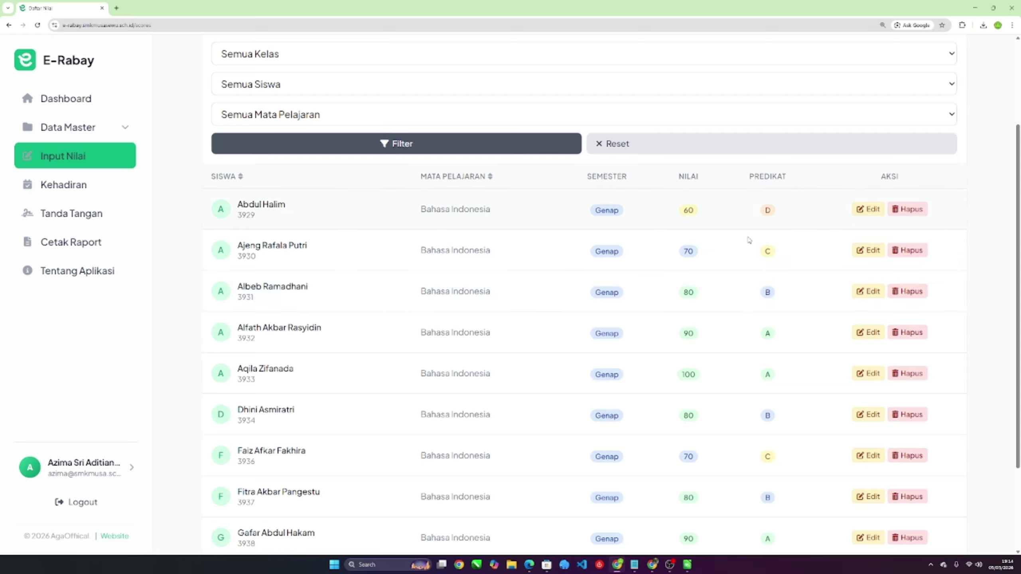
pyautogui.scroll(-3, 760, 257)
pyautogui.scroll(4, 772, 209)
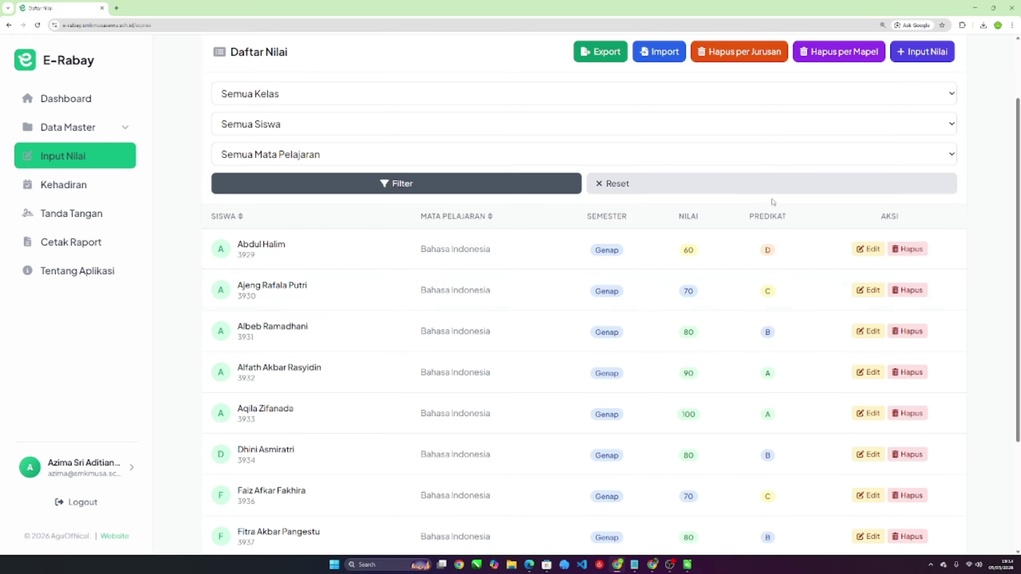
pyautogui.scroll(-4, 778, 404)
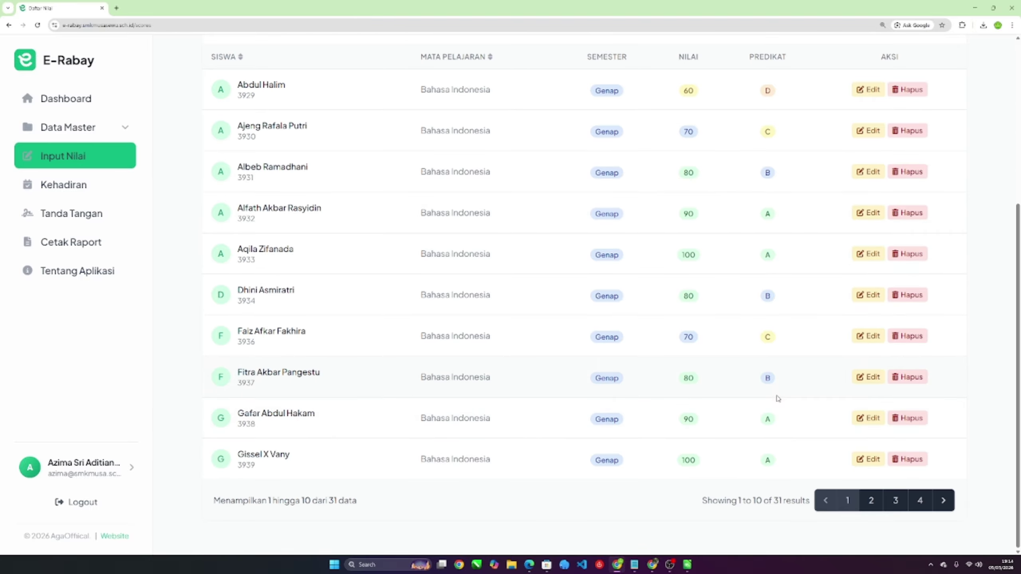
pyautogui.scroll(6, 776, 398)
pyautogui.scroll(-6, 775, 397)
# Open the delete confirmation for the last student's grade on the first page and cancel the deletion.
pyautogui.click(920, 462)
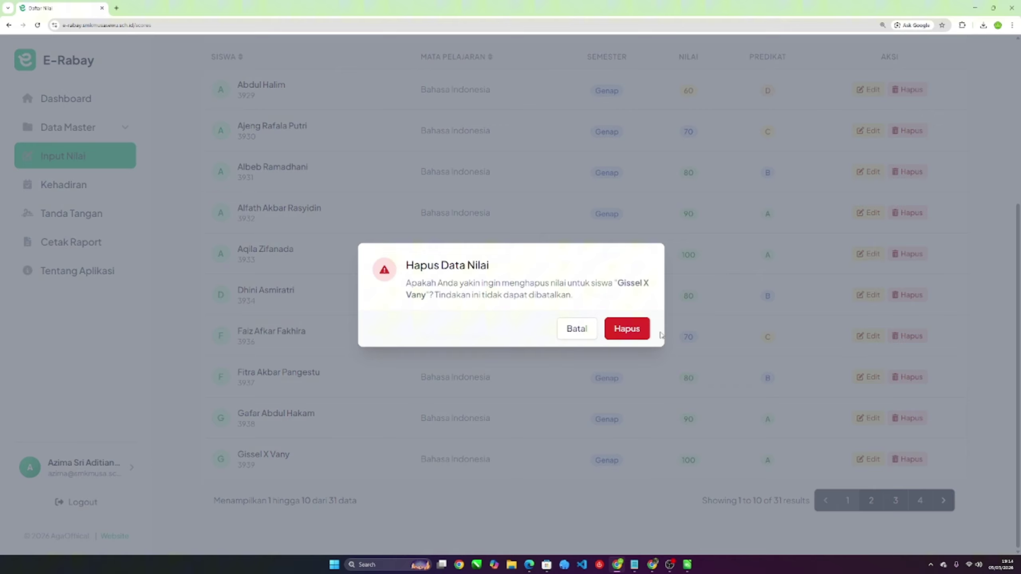
pyautogui.click(583, 330)
pyautogui.scroll(6, 804, 326)
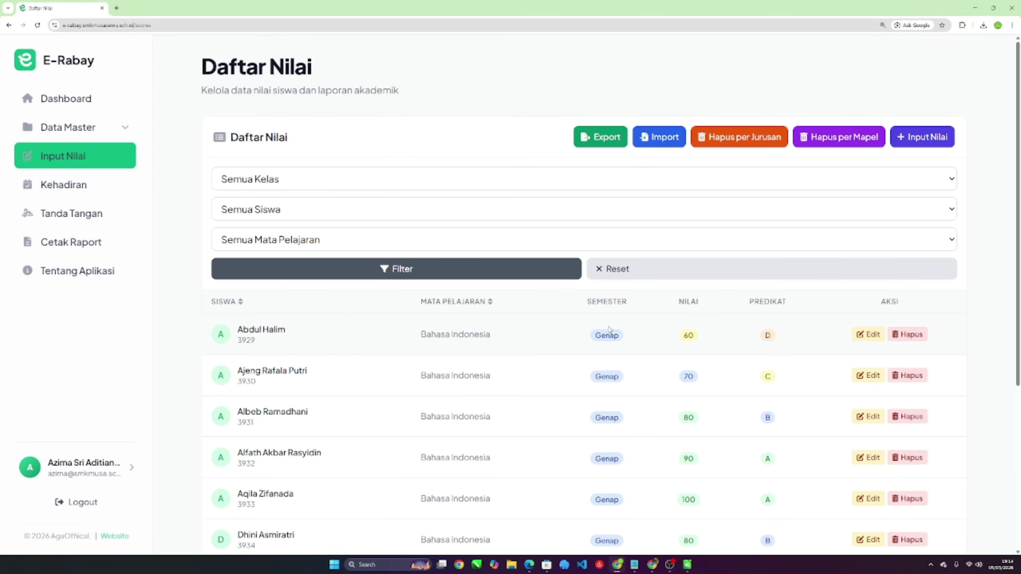
# Filter the grade list by class X ACP.
pyautogui.click(390, 180)
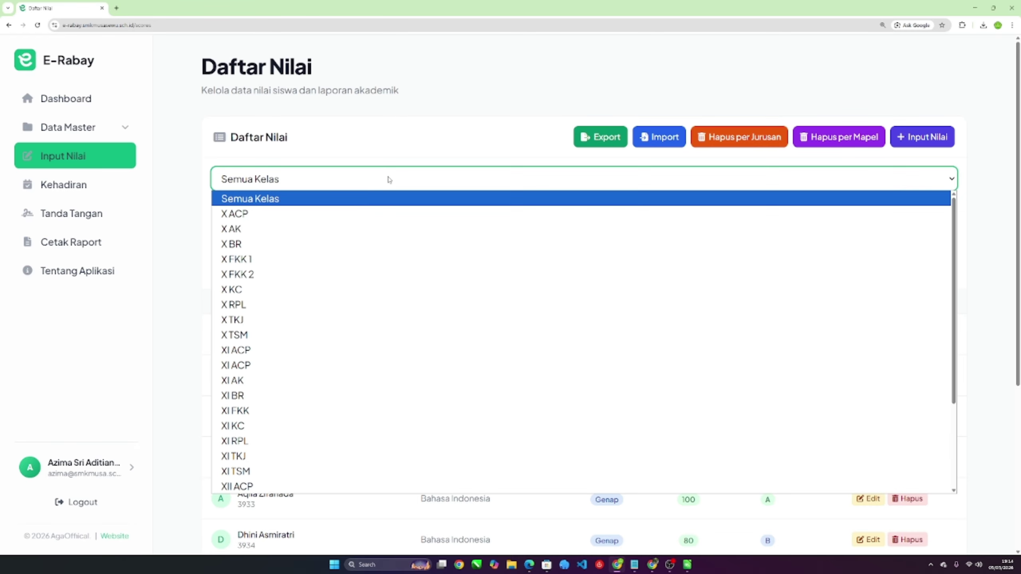
pyautogui.click(419, 158)
pyautogui.click(327, 181)
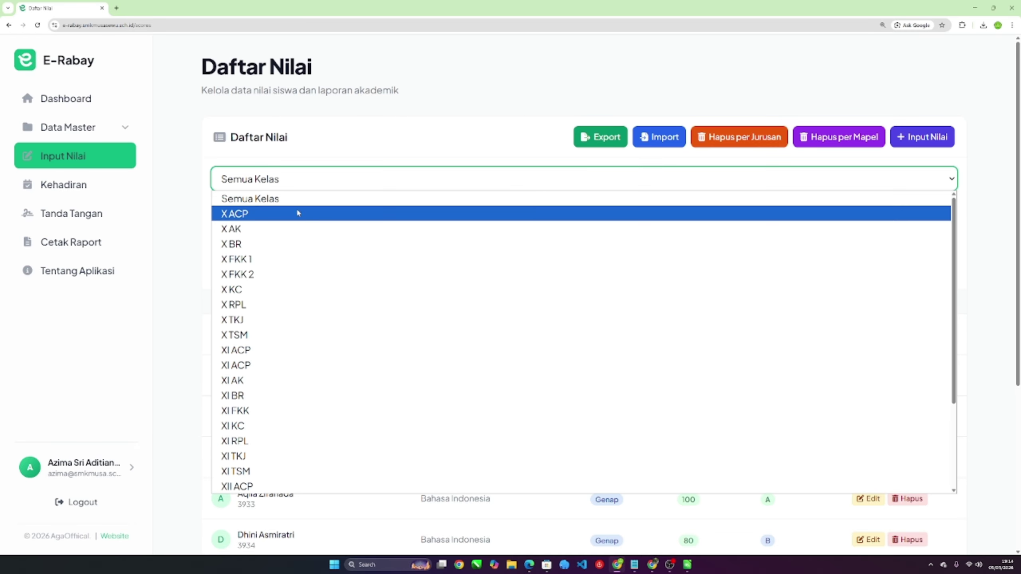
pyautogui.click(296, 210)
pyautogui.click(422, 269)
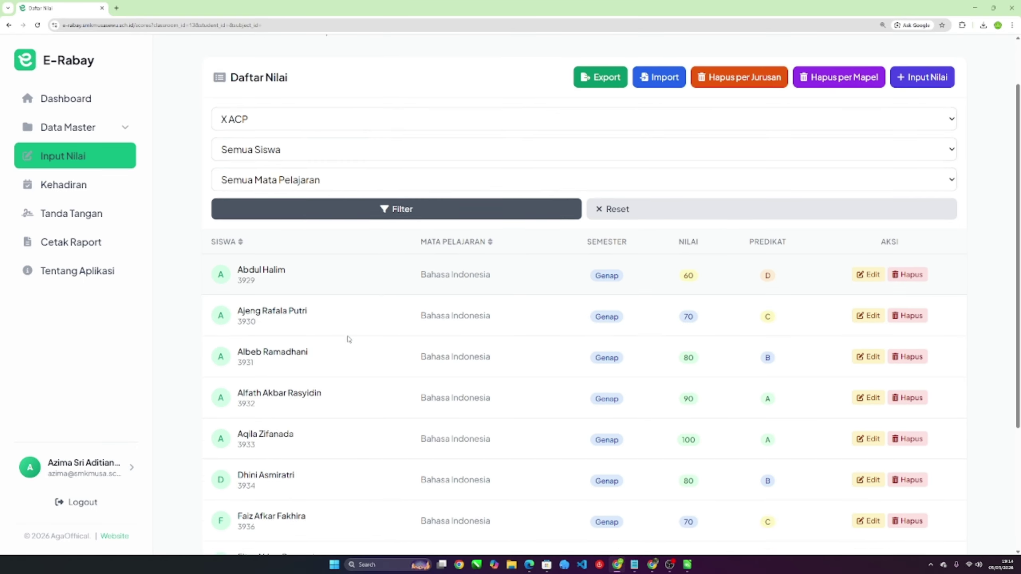
# Check the student filter, then set the class filter to Semua Kelas and apply it.
pyautogui.click(357, 212)
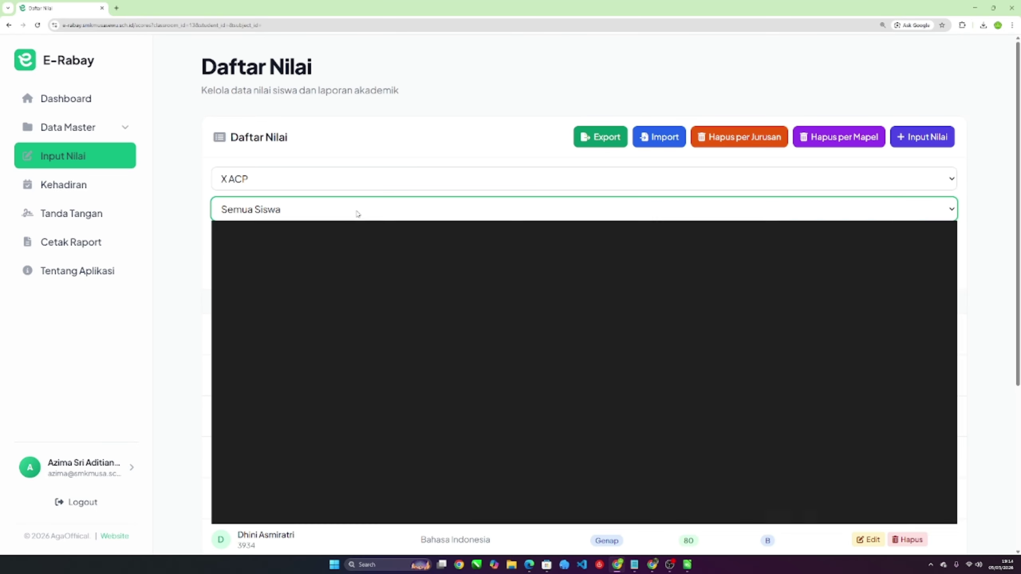
pyautogui.click(358, 212)
pyautogui.click(361, 185)
pyautogui.click(361, 199)
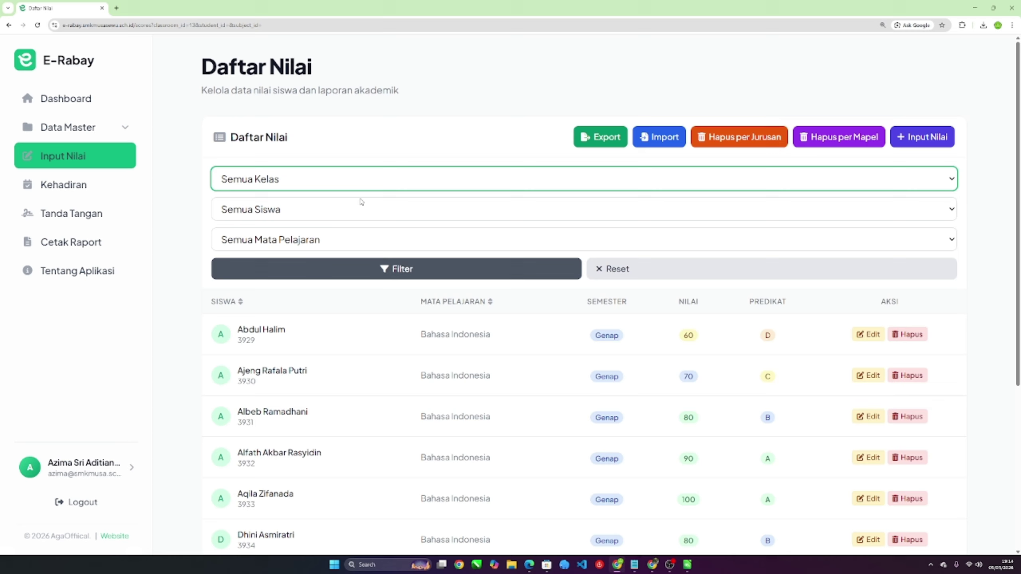
pyautogui.click(350, 261)
# Filter the grade list by the subject Bahasa Indonesia and look through the filtered grades.
pyautogui.click(341, 243)
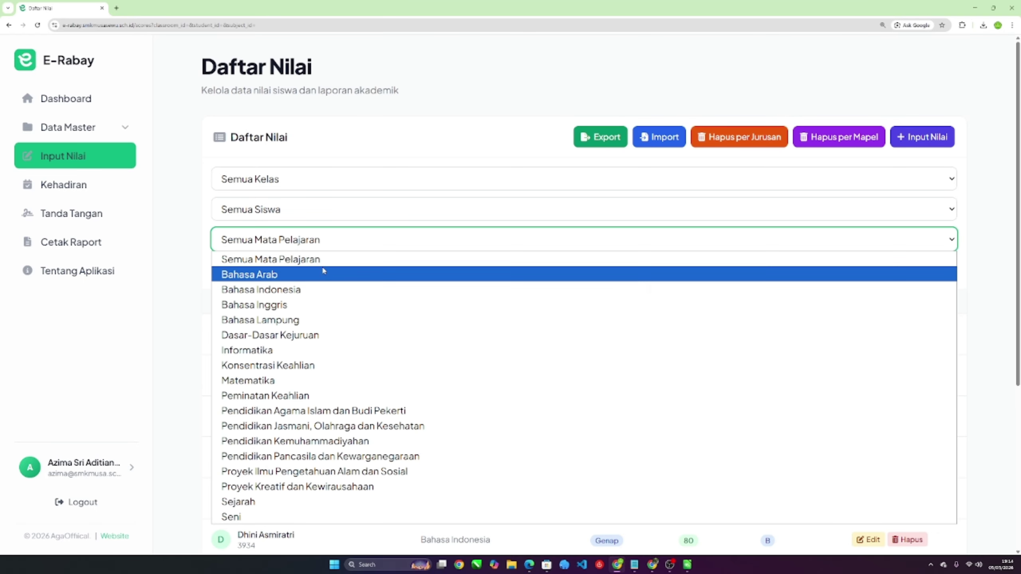
pyautogui.click(330, 289)
pyautogui.click(410, 269)
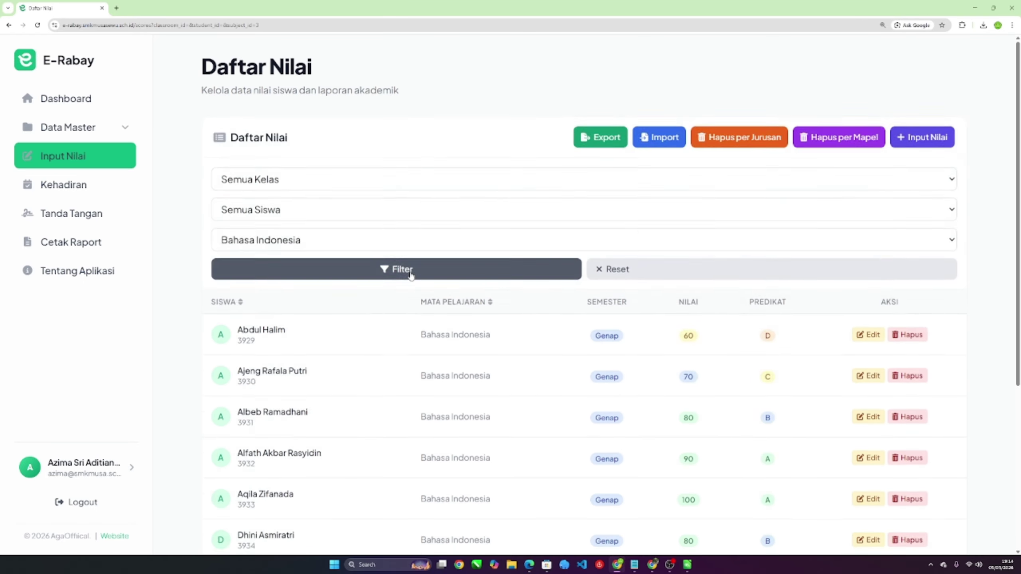
pyautogui.scroll(-6, 411, 314)
pyautogui.scroll(4, 518, 347)
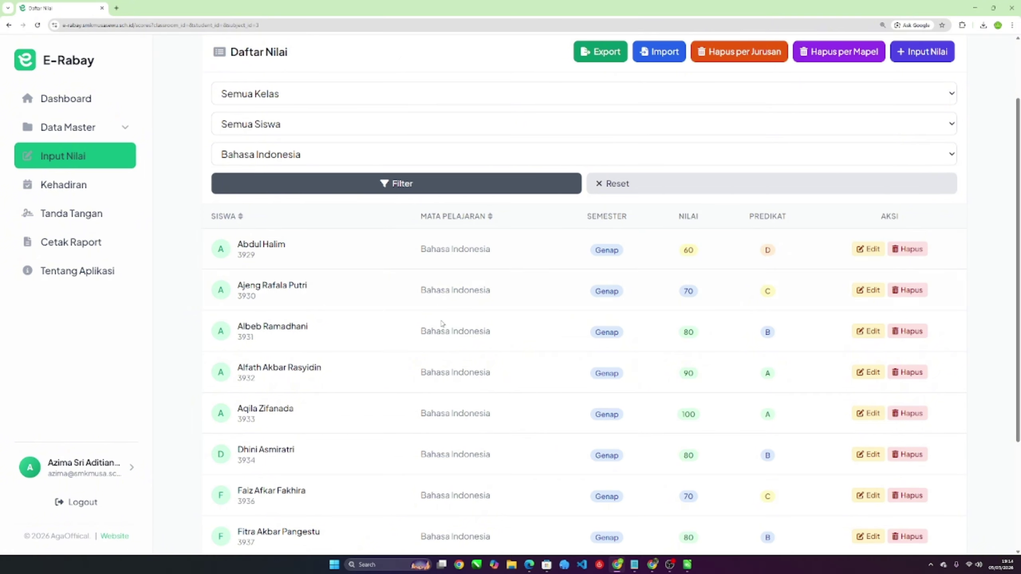
pyautogui.scroll(3, 499, 365)
pyautogui.scroll(-4, 499, 394)
pyautogui.scroll(4, 502, 283)
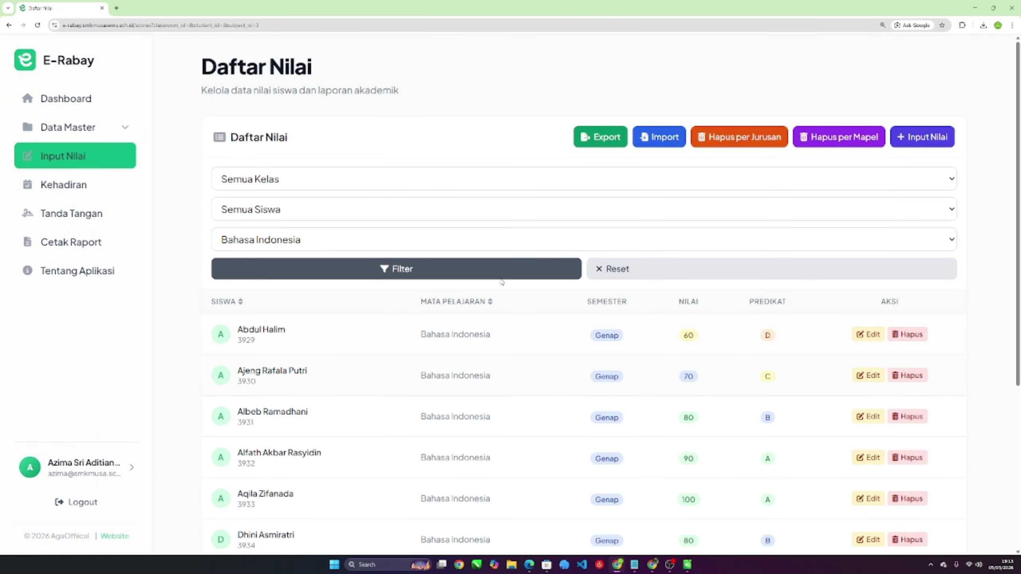
pyautogui.scroll(-6, 508, 347)
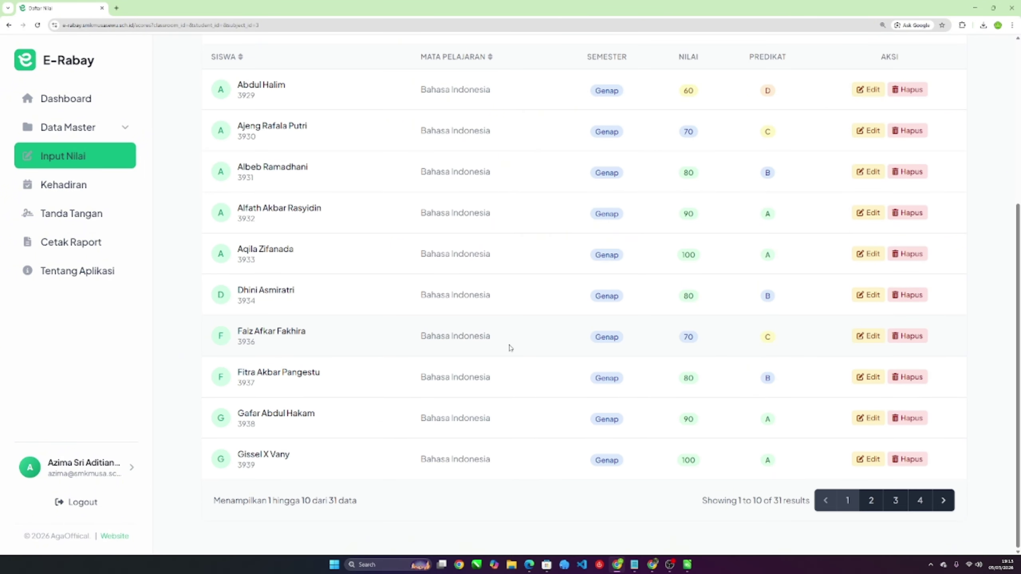
pyautogui.scroll(6, 509, 347)
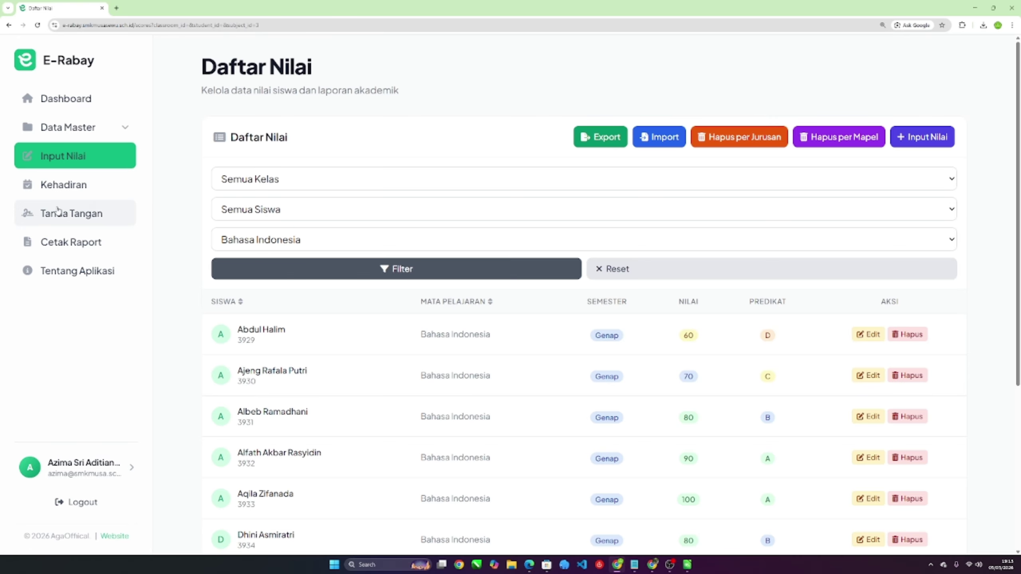
# Open the class report printing page, choose class X ACP, and generate its collective report as a PDF.
pyautogui.click(84, 242)
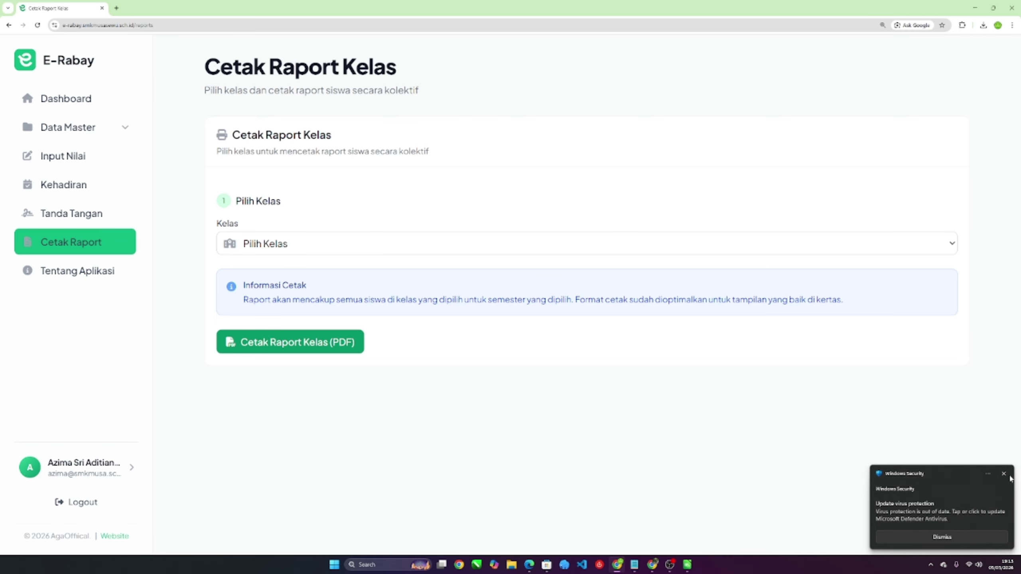
pyautogui.click(1004, 474)
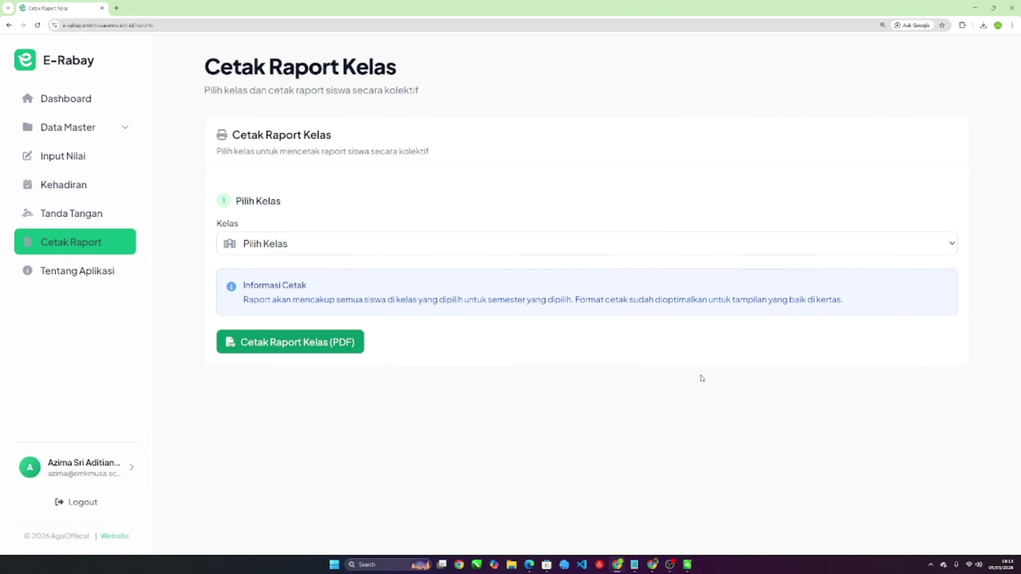
pyautogui.click(420, 248)
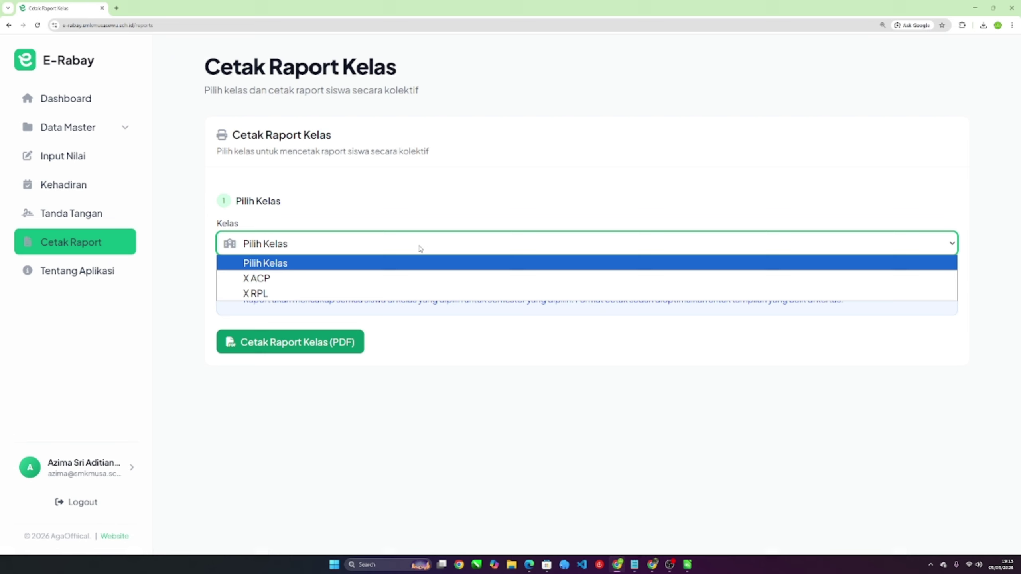
pyautogui.click(420, 276)
pyautogui.click(441, 243)
pyautogui.click(400, 278)
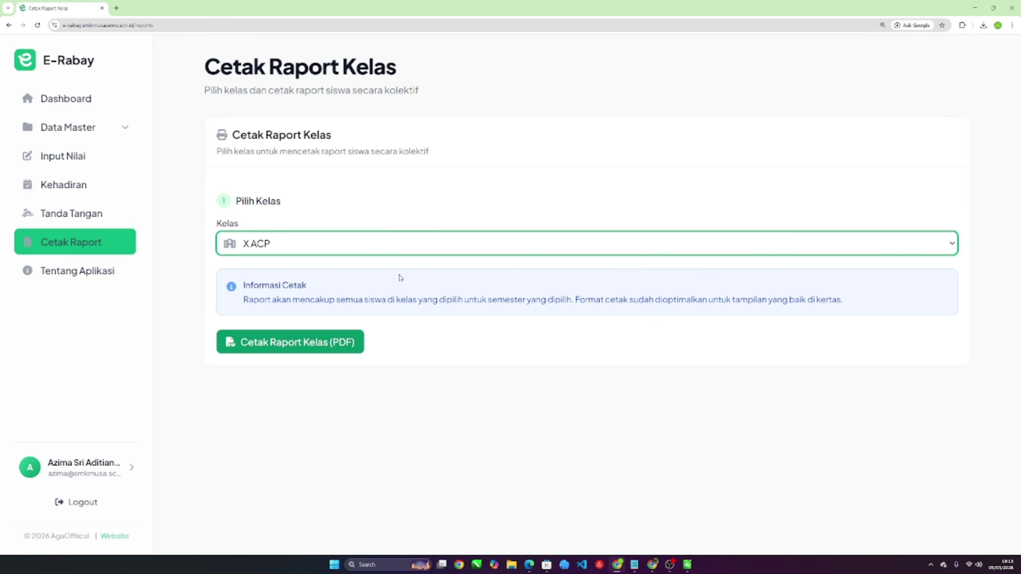
pyautogui.click(402, 255)
pyautogui.click(384, 289)
pyautogui.click(339, 240)
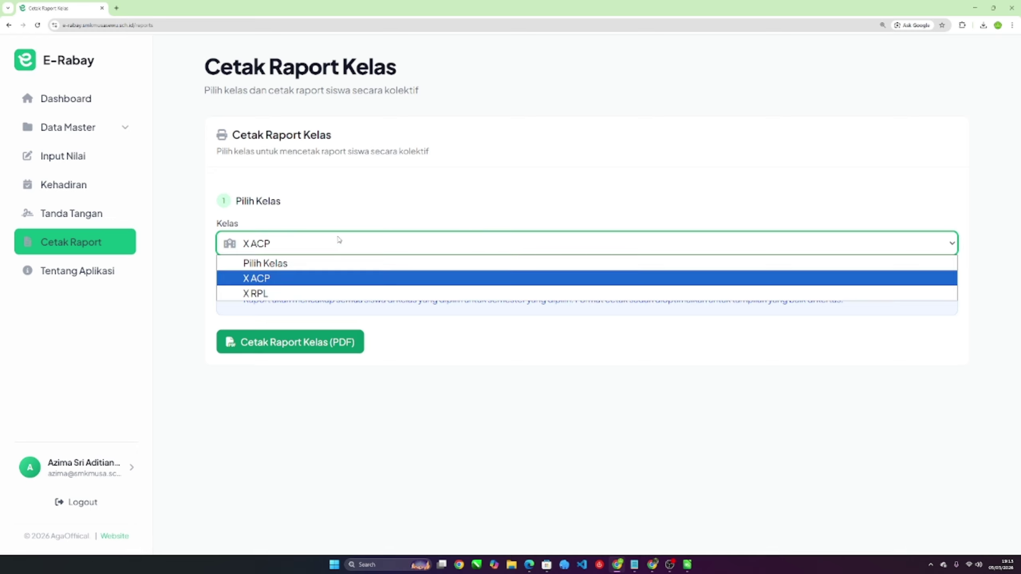
pyautogui.click(323, 278)
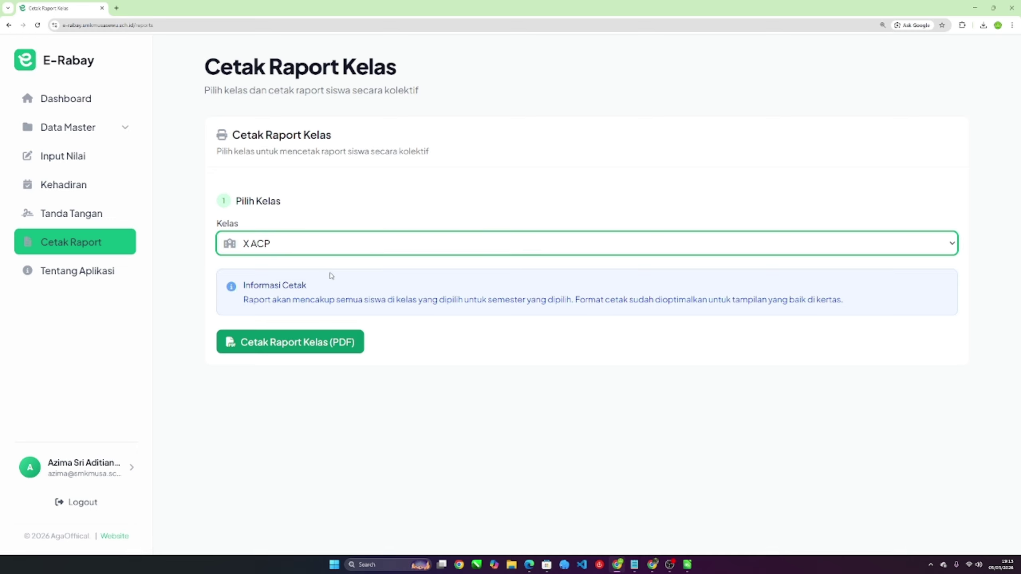
pyautogui.click(295, 345)
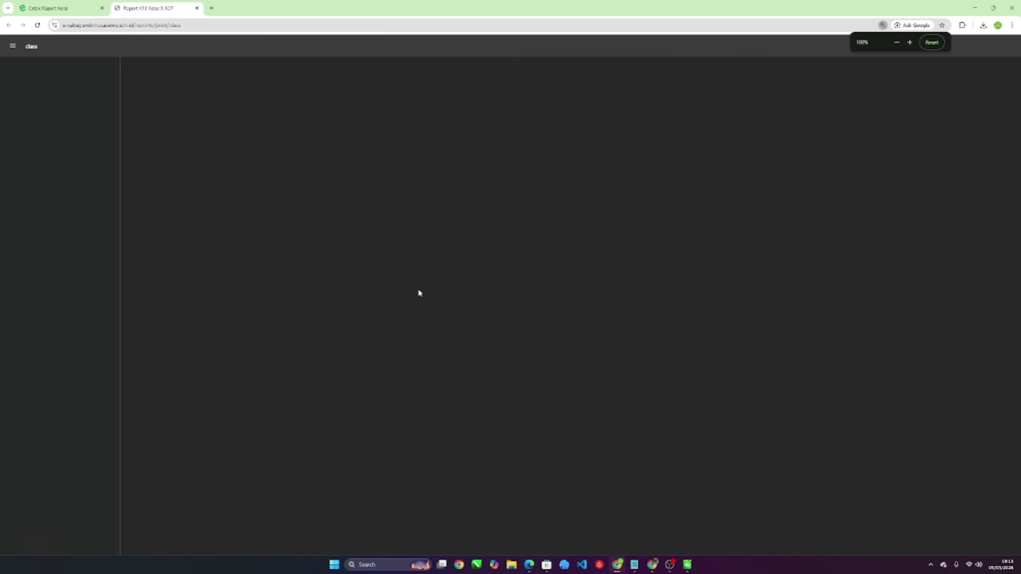
# Examine the first student's report page, including the student details, subject grades, attendance table and signature blocks.
pyautogui.scroll(-5, 419, 293)
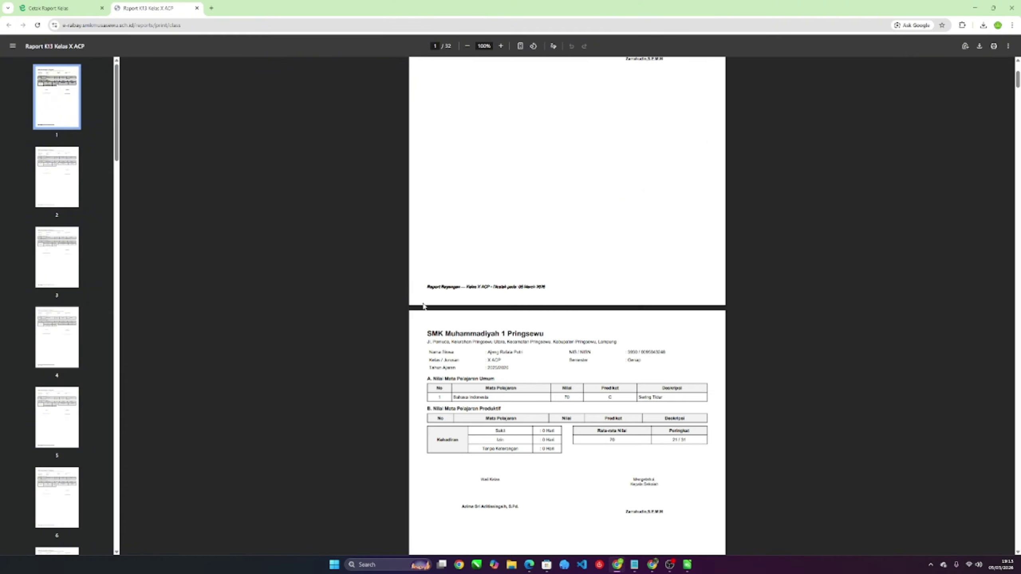
pyautogui.scroll(5, 422, 299)
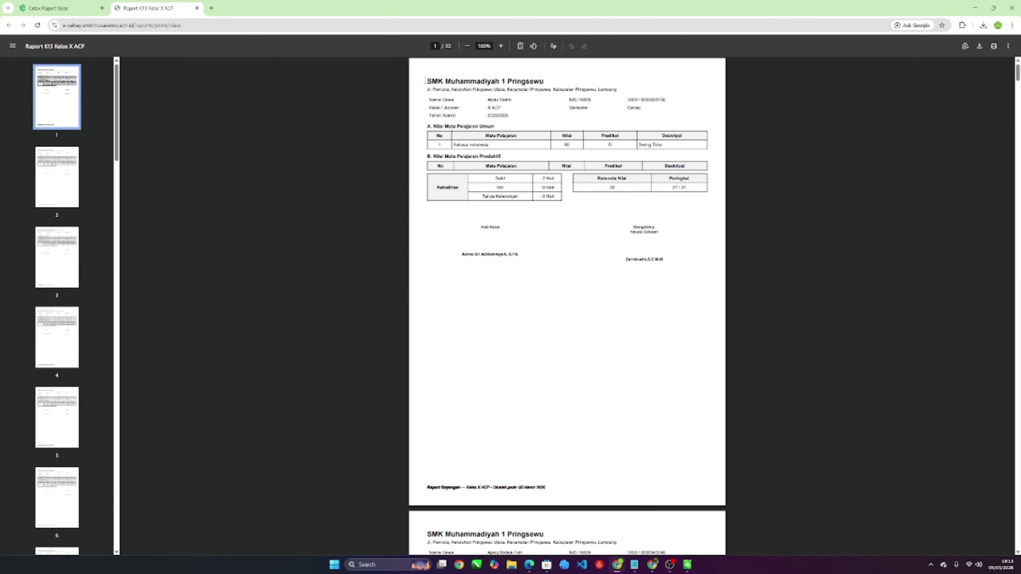
pyautogui.moveTo(424, 80); pyautogui.dragTo(600, 222)
pyautogui.click(589, 221)
pyautogui.moveTo(634, 220); pyautogui.dragTo(661, 262)
pyautogui.click(635, 245)
pyautogui.moveTo(435, 139); pyautogui.dragTo(666, 147)
pyautogui.moveTo(439, 101); pyautogui.dragTo(667, 135)
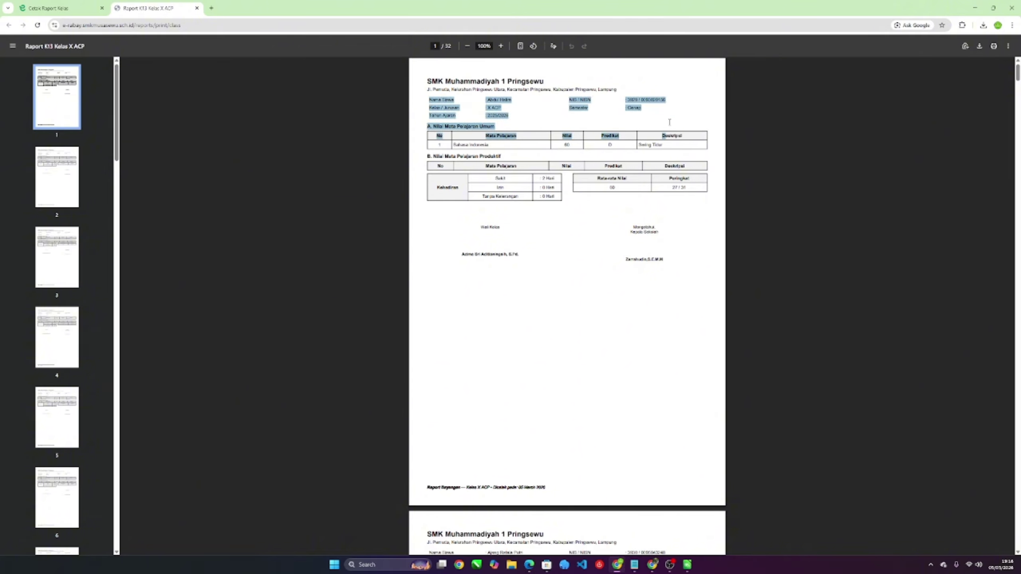
pyautogui.click(623, 119)
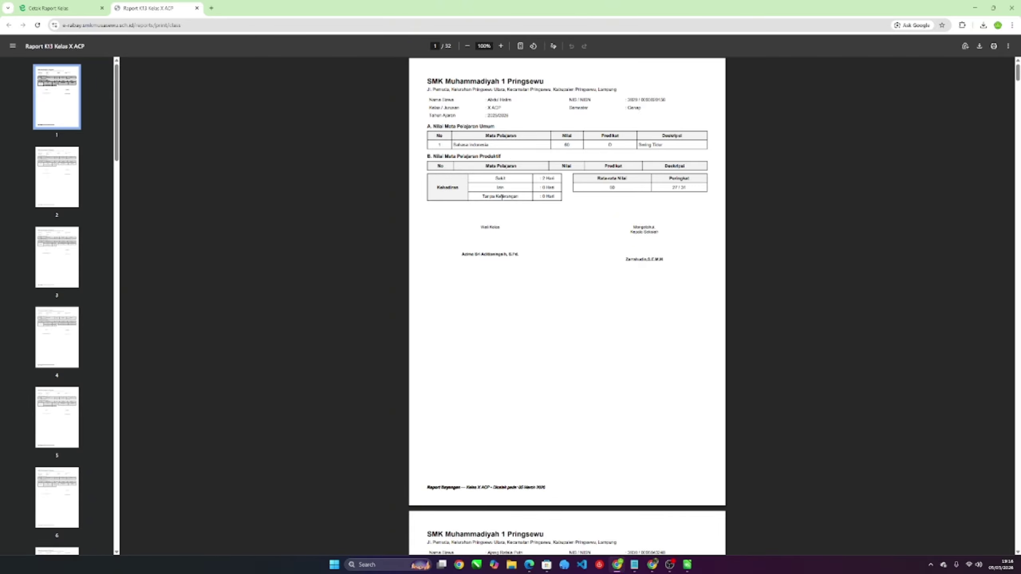
pyautogui.moveTo(439, 184); pyautogui.dragTo(501, 178)
pyautogui.click(525, 191)
# Switch briefly to the print page and back, and examine the average grade and rank table on the first student's report.
pyautogui.click(56, 8)
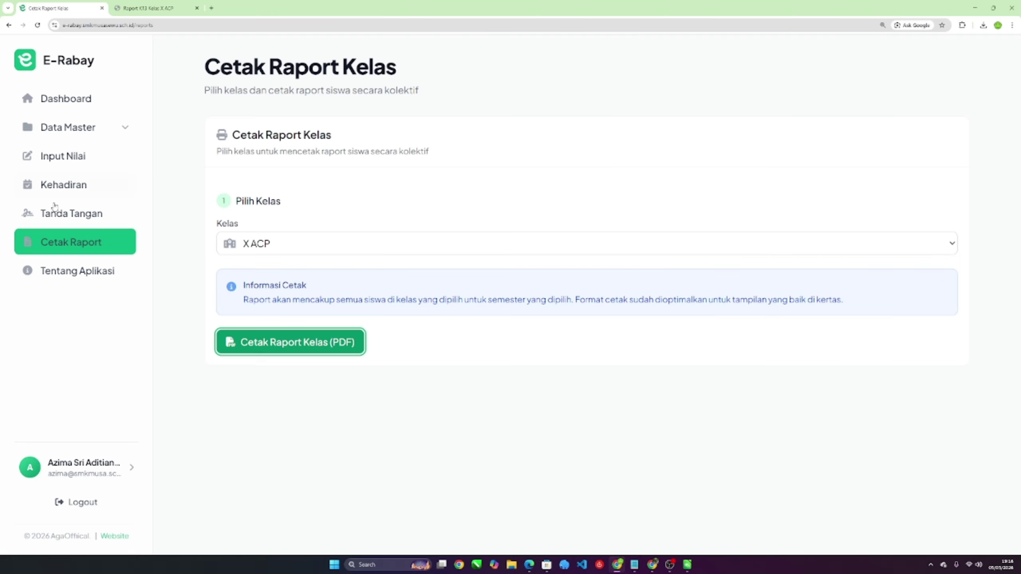
pyautogui.click(138, 5)
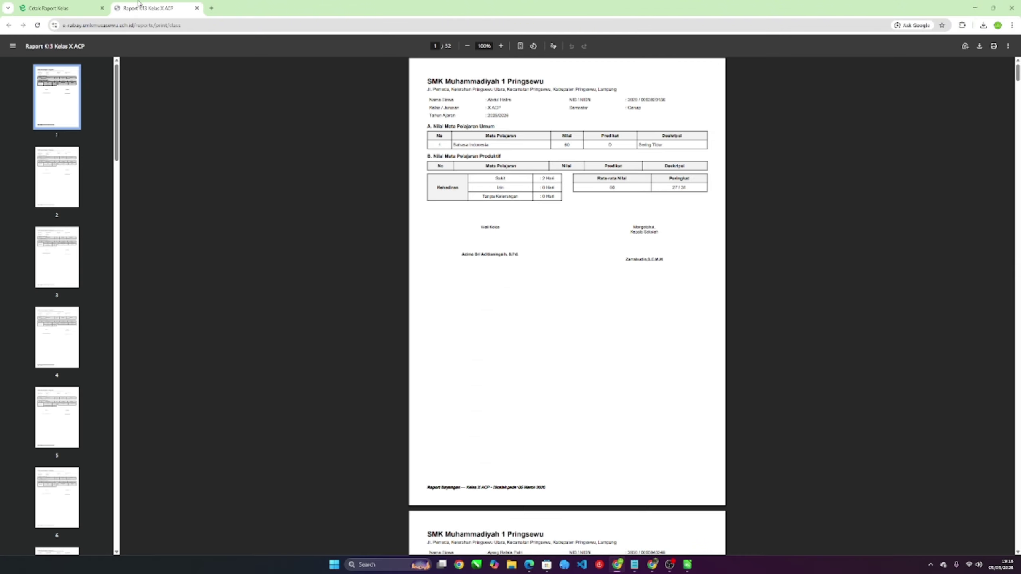
pyautogui.scroll(-12, 473, 219)
pyautogui.scroll(6, 476, 220)
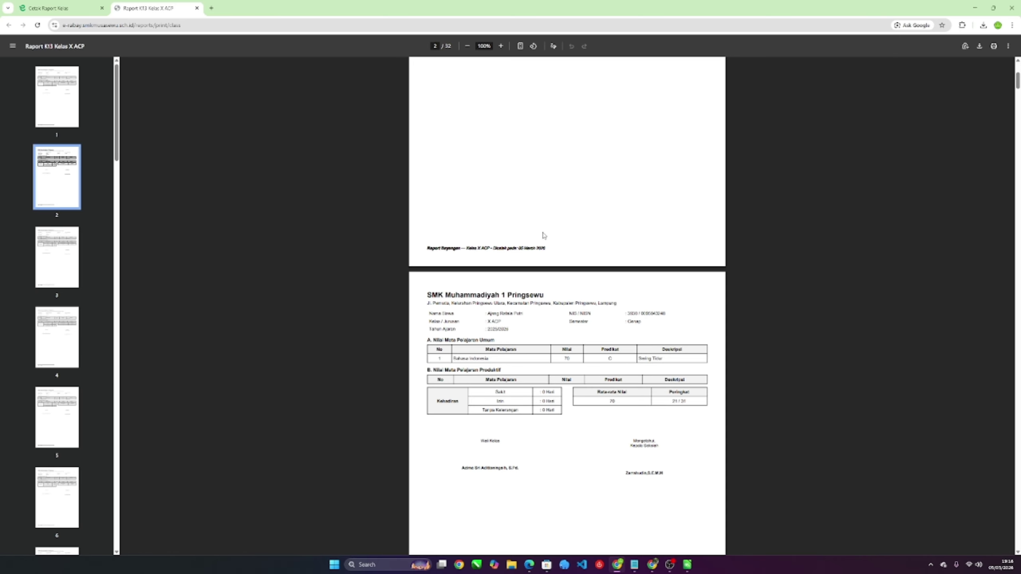
pyautogui.scroll(5, 544, 235)
pyautogui.moveTo(597, 179); pyautogui.dragTo(687, 188)
pyautogui.click(695, 194)
pyautogui.click(692, 188)
pyautogui.click(665, 198)
pyautogui.click(677, 198)
# Look through the other students' pages in the X ACP report and compare their grades and ranks.
pyautogui.scroll(-20, 675, 199)
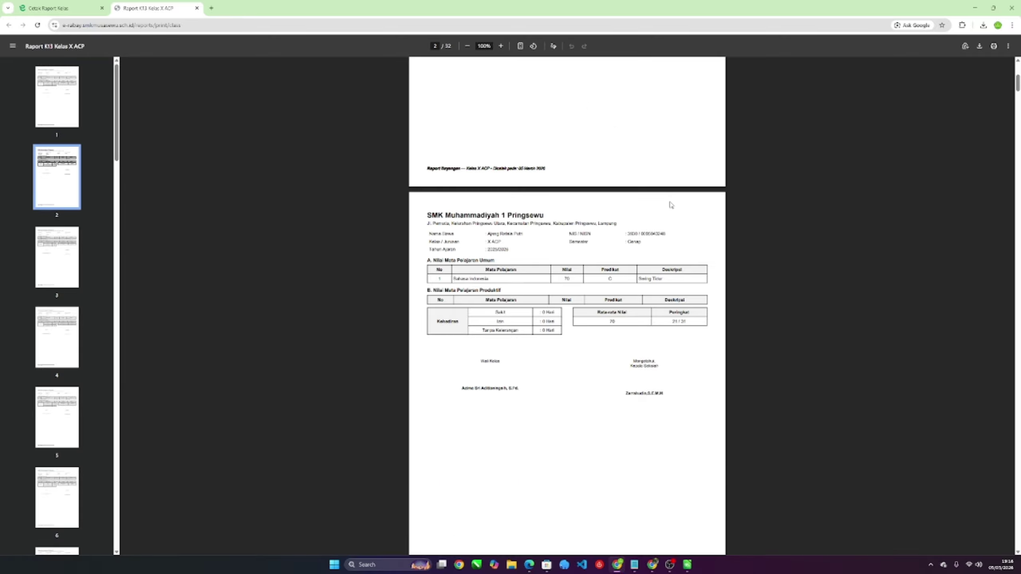
pyautogui.scroll(-9, 664, 227)
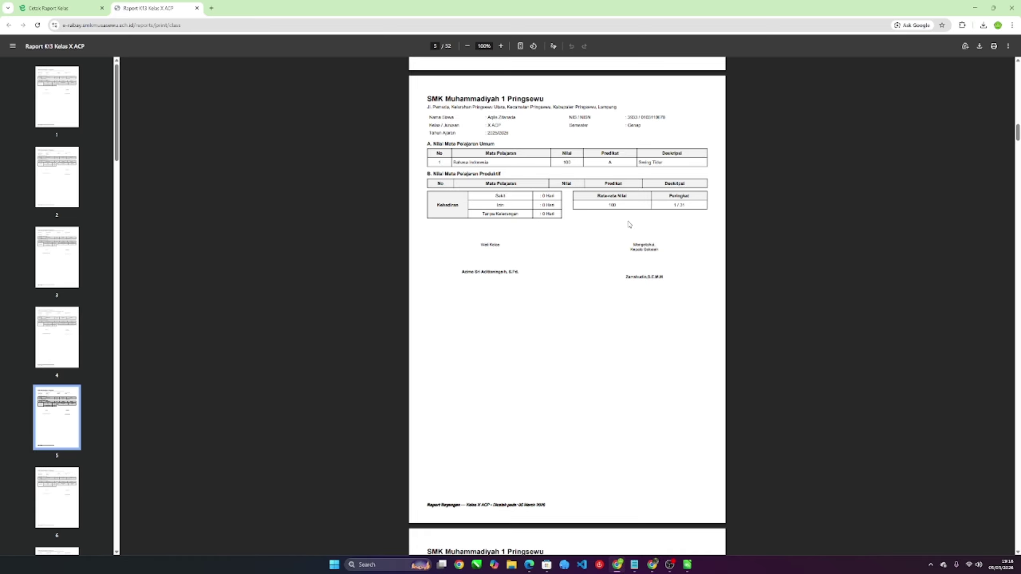
pyautogui.scroll(1, 628, 221)
pyautogui.scroll(20, 627, 219)
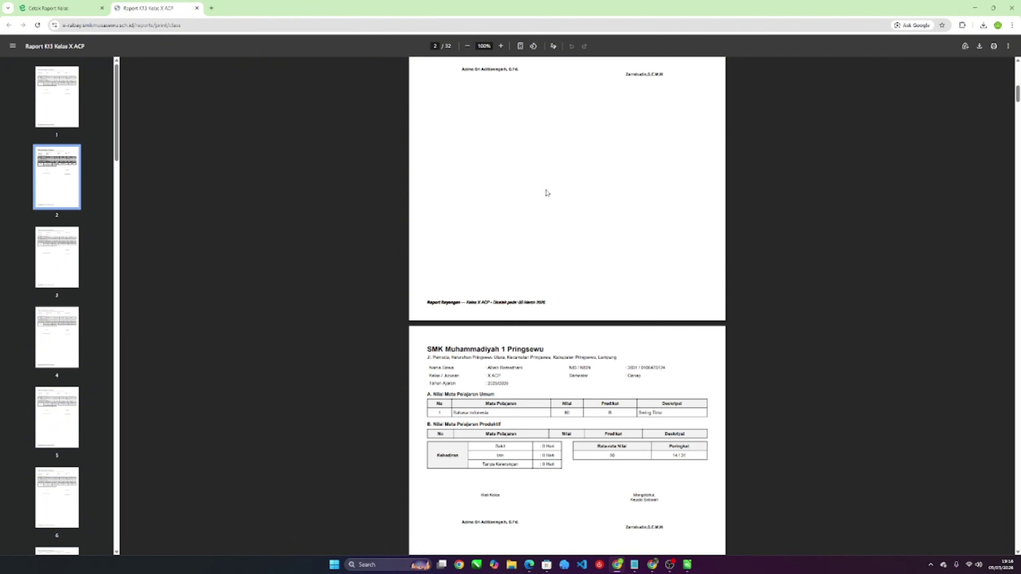
pyautogui.scroll(-3, 535, 193)
pyautogui.scroll(4, 511, 191)
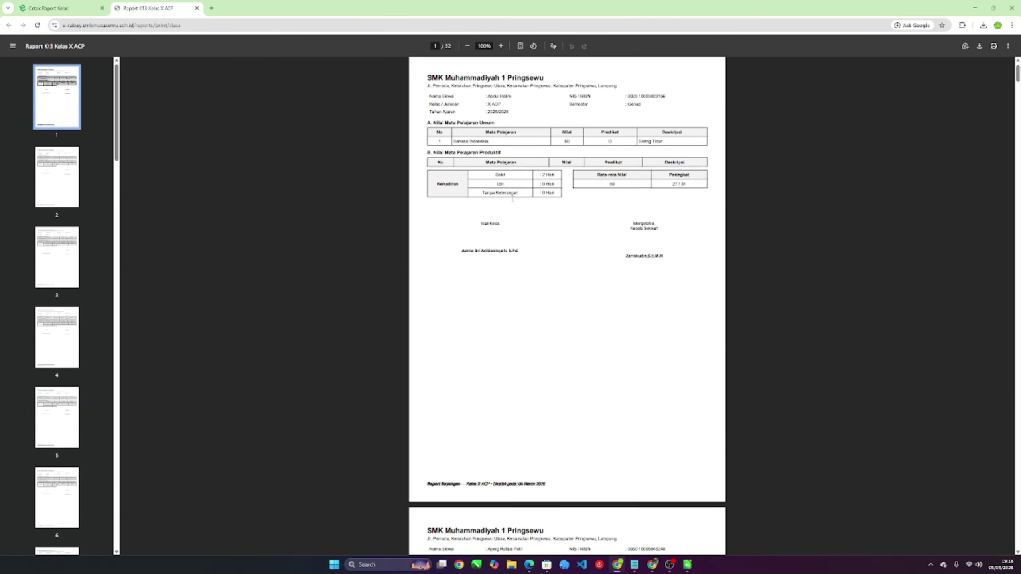
pyautogui.scroll(-3, 515, 199)
pyautogui.scroll(4, 514, 198)
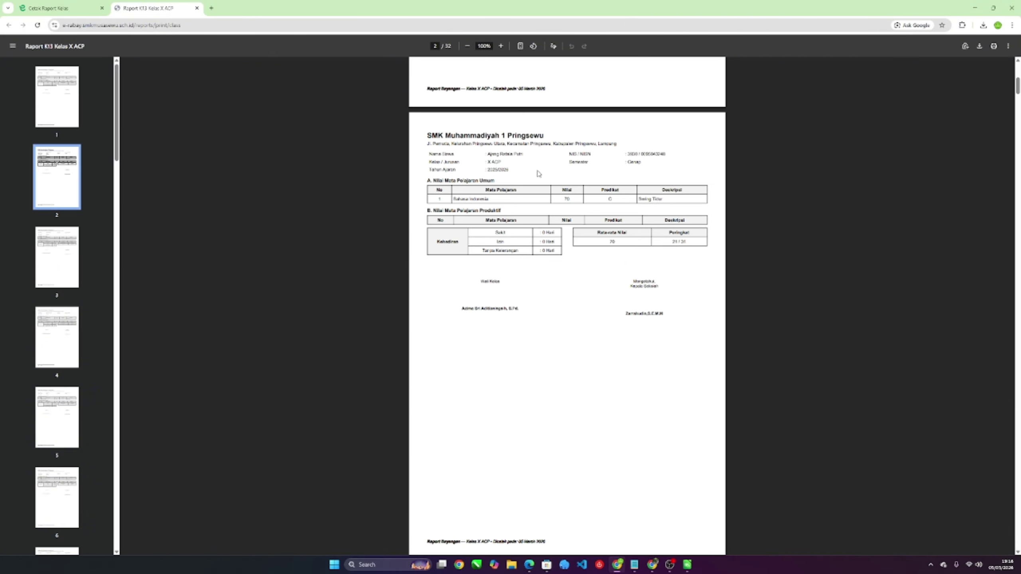
# Preview the X ACP report printout, cancel the printing, and close the report PDF.
pyautogui.hotkey('ctrl', 'p')
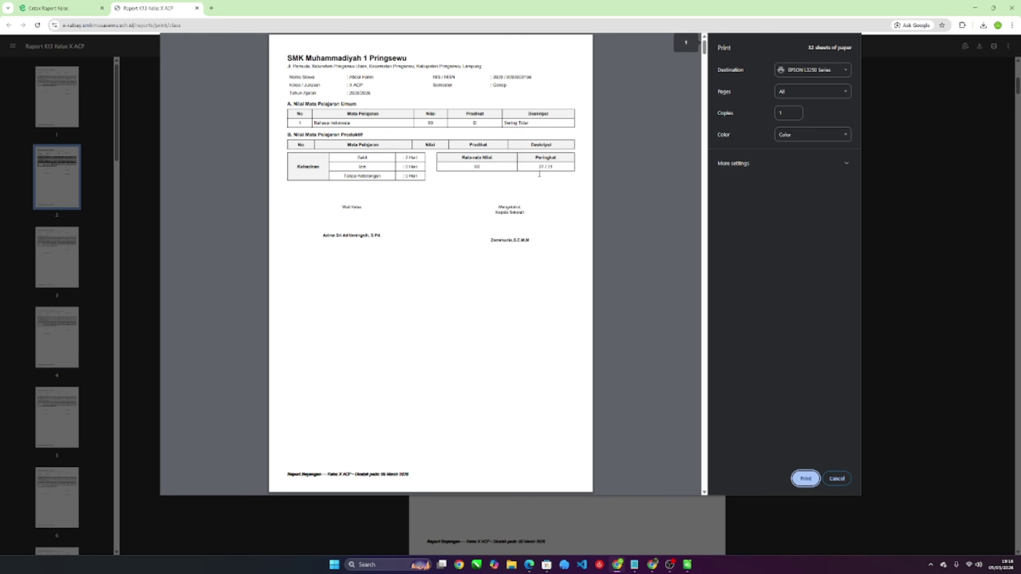
pyautogui.scroll(-10, 483, 205)
pyautogui.scroll(-8, 489, 217)
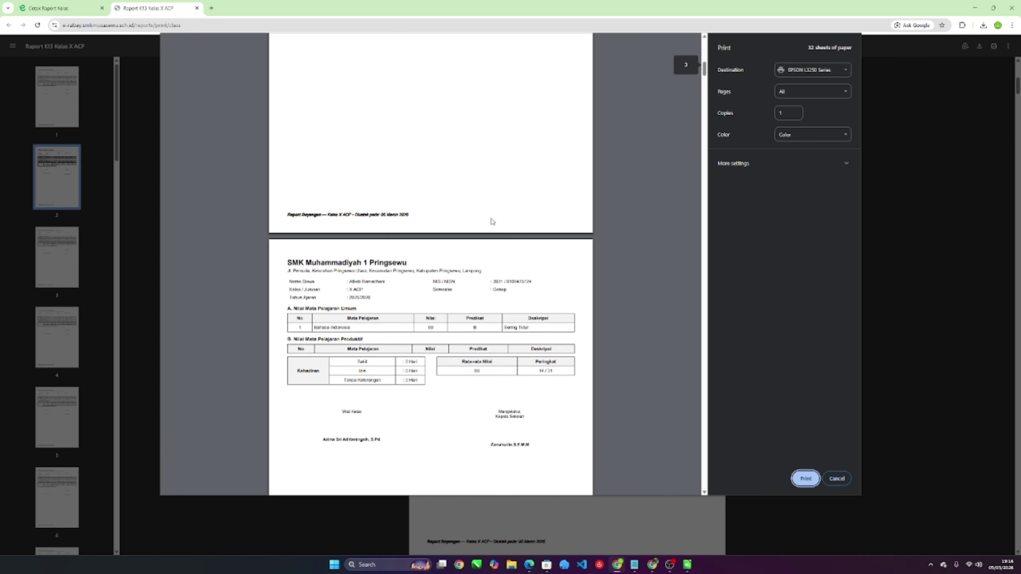
pyautogui.click(849, 482)
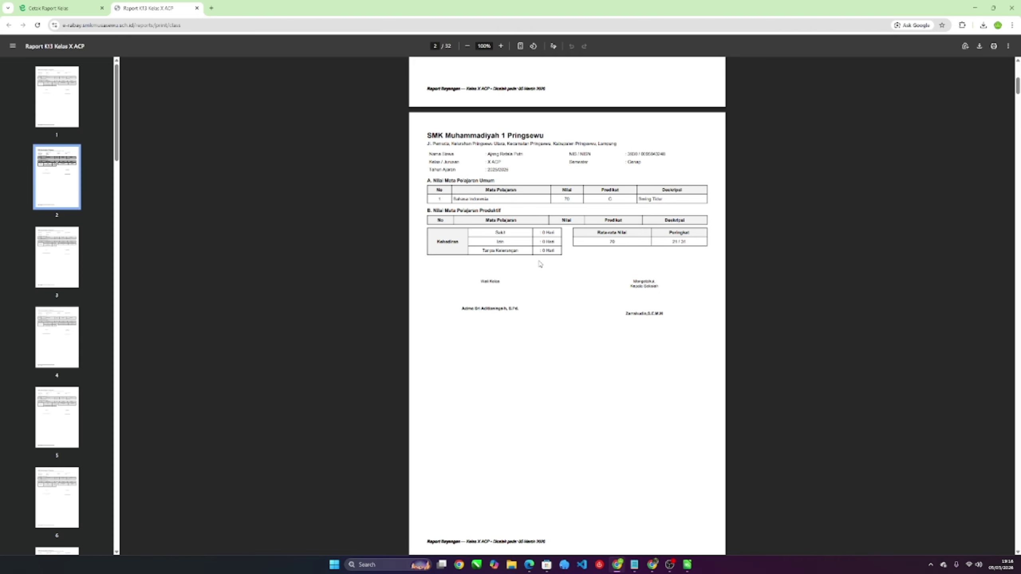
pyautogui.click(196, 8)
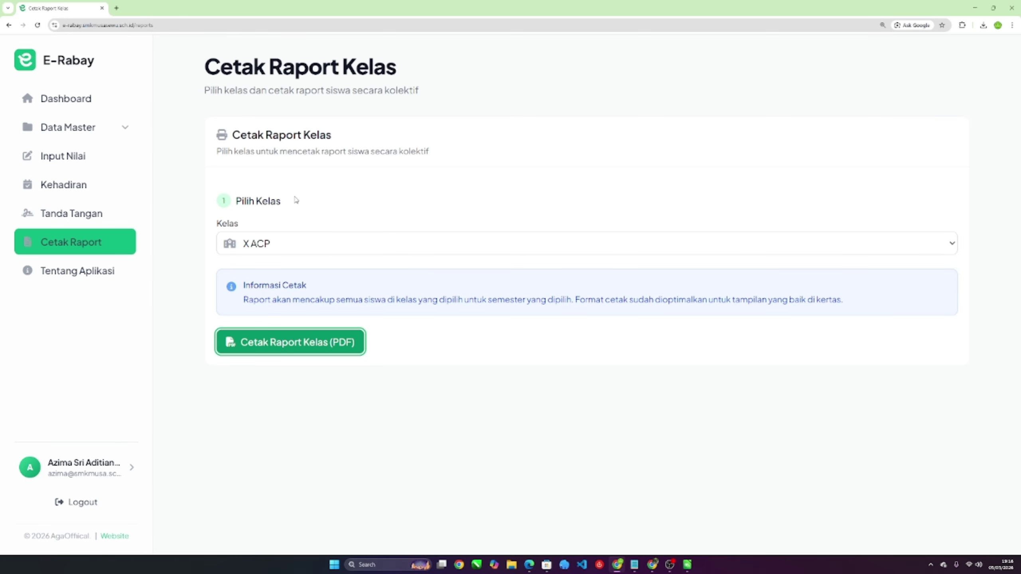
# Open the signature report page, choose class X ACP, and generate its signature report as a PDF.
pyautogui.click(72, 213)
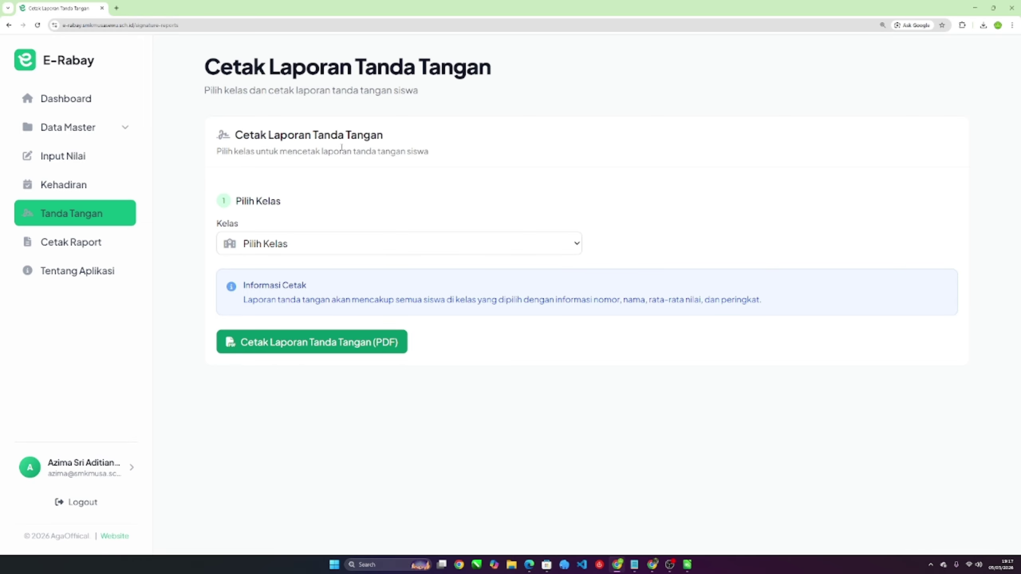
pyautogui.click(351, 247)
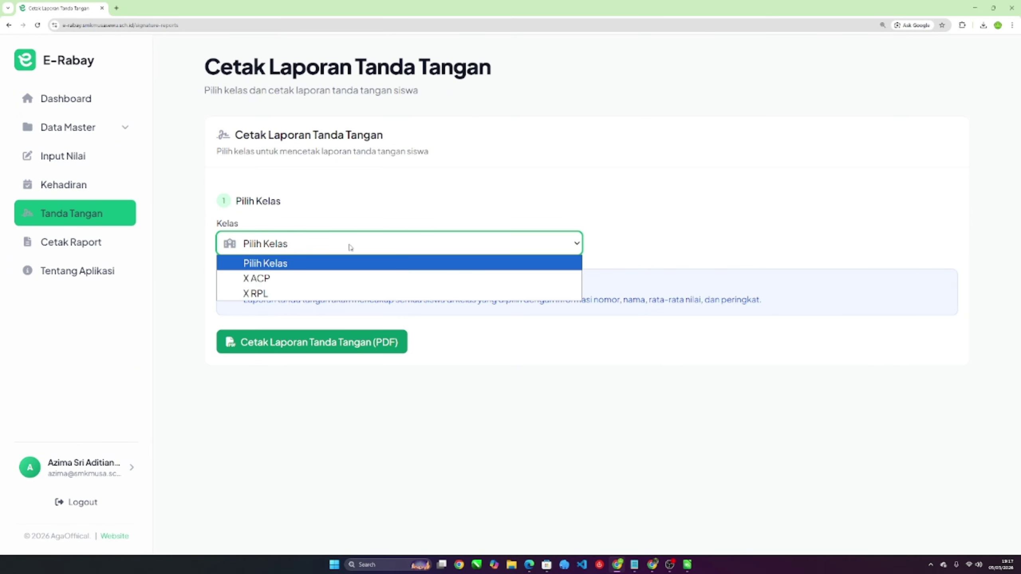
pyautogui.click(342, 278)
pyautogui.click(367, 214)
pyautogui.click(357, 238)
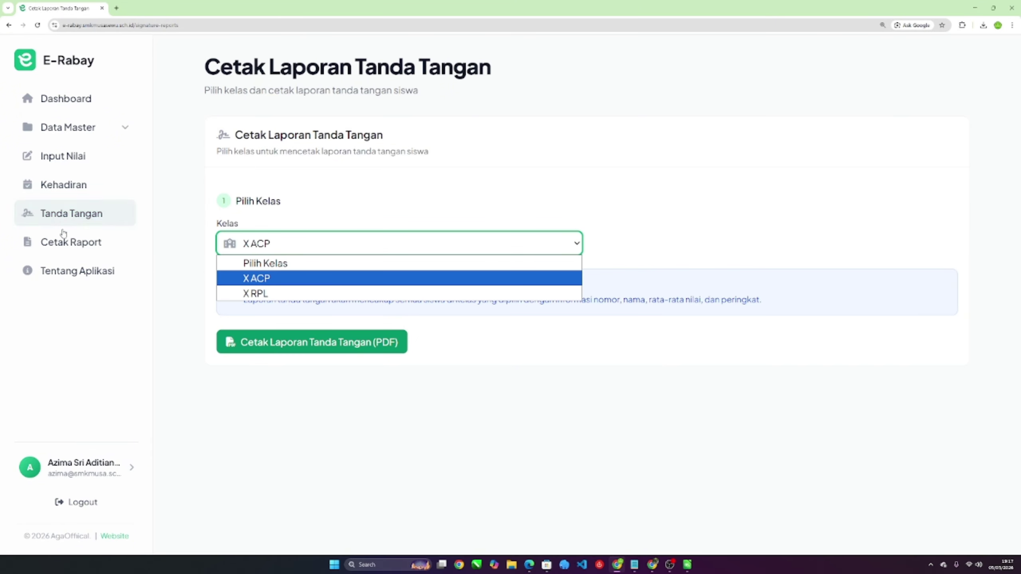
pyautogui.click(273, 275)
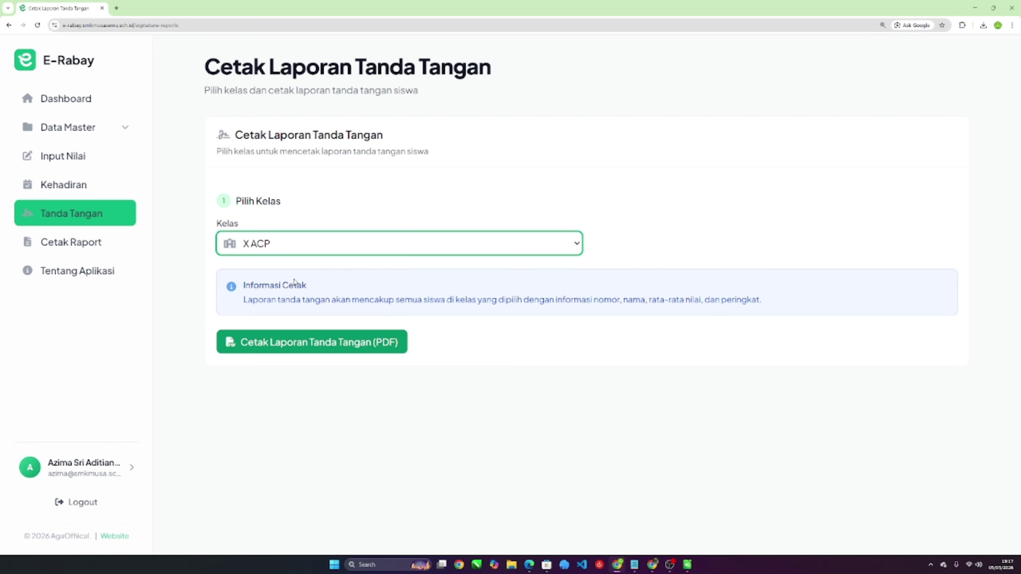
pyautogui.click(302, 355)
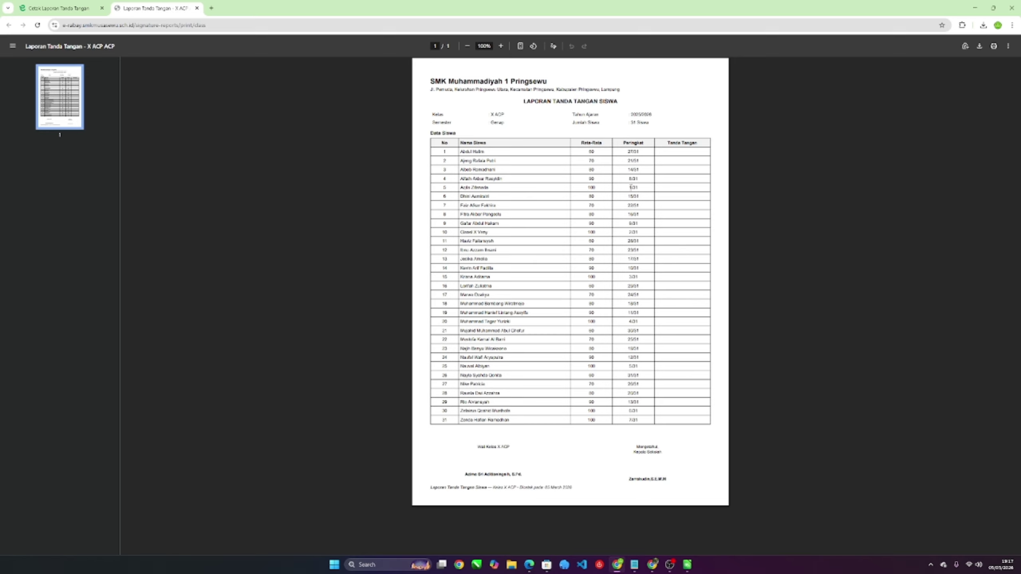
# Examine the rank and average columns of the X ACP signature report, and close the PDF.
pyautogui.moveTo(628, 259); pyautogui.dragTo(642, 259)
pyautogui.click(640, 372)
pyautogui.moveTo(588, 188); pyautogui.dragTo(577, 232)
pyautogui.click(576, 325)
pyautogui.click(196, 8)
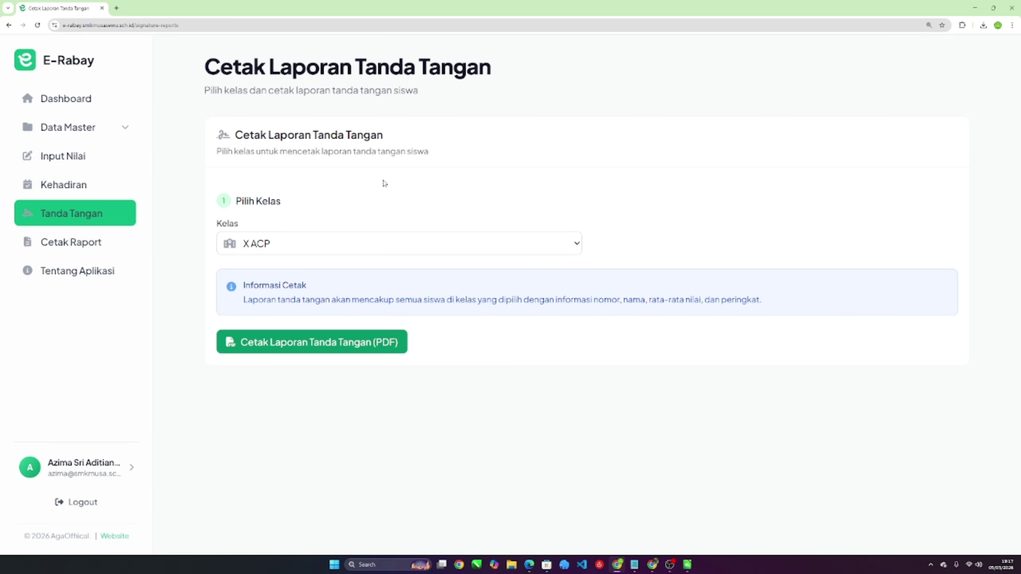
# Inspect the signature report page with the browser's device emulation and widen the responsive viewport to 570 pixels.
pyautogui.rightClick(626, 165)
pyautogui.click(583, 173)
pyautogui.rightClick(694, 124)
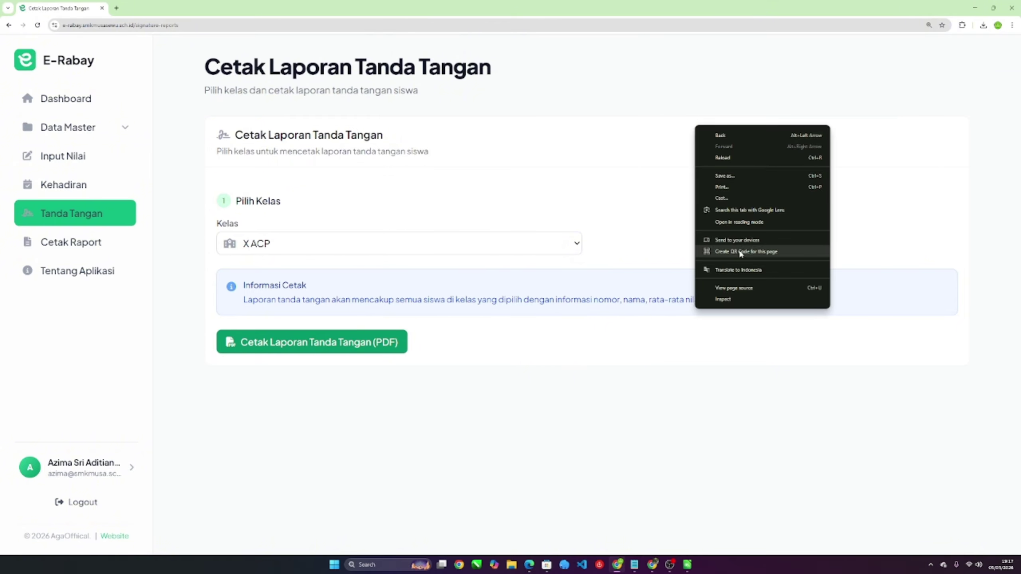
pyautogui.click(732, 300)
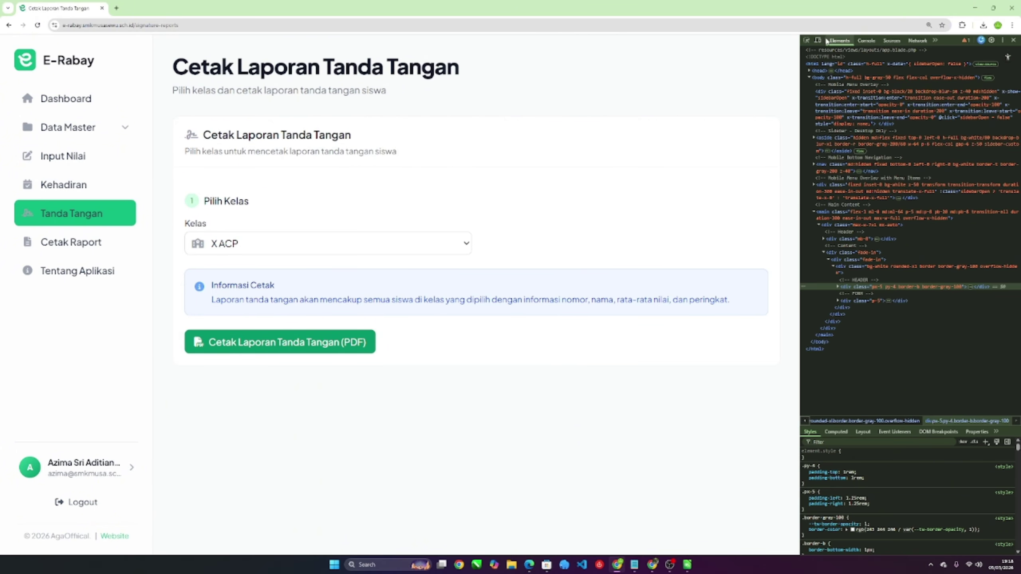
pyautogui.click(819, 40)
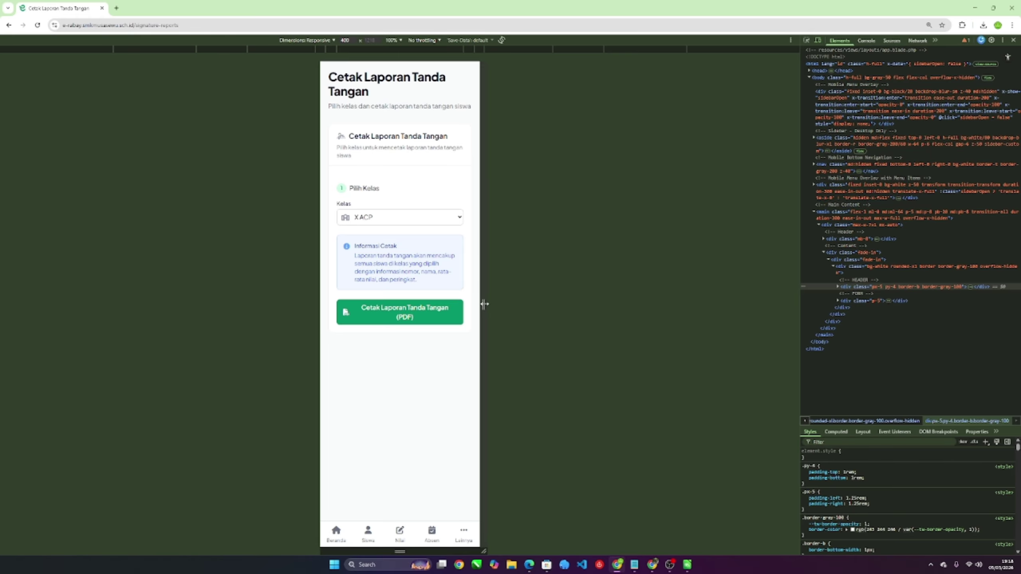
pyautogui.moveTo(483, 305); pyautogui.dragTo(517, 305)
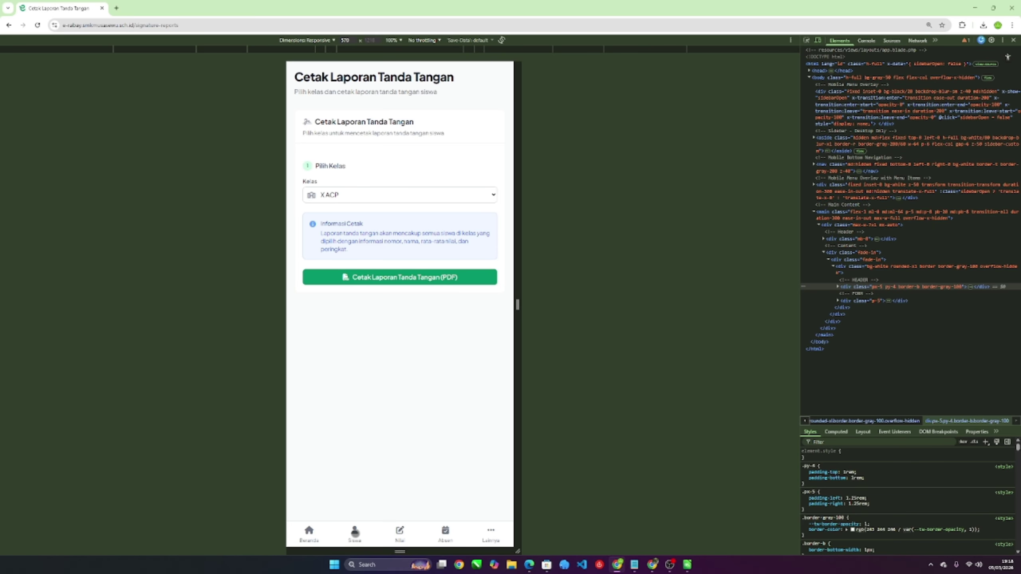
# View the student list and the Dashboard in the mobile layout.
pyautogui.click(355, 535)
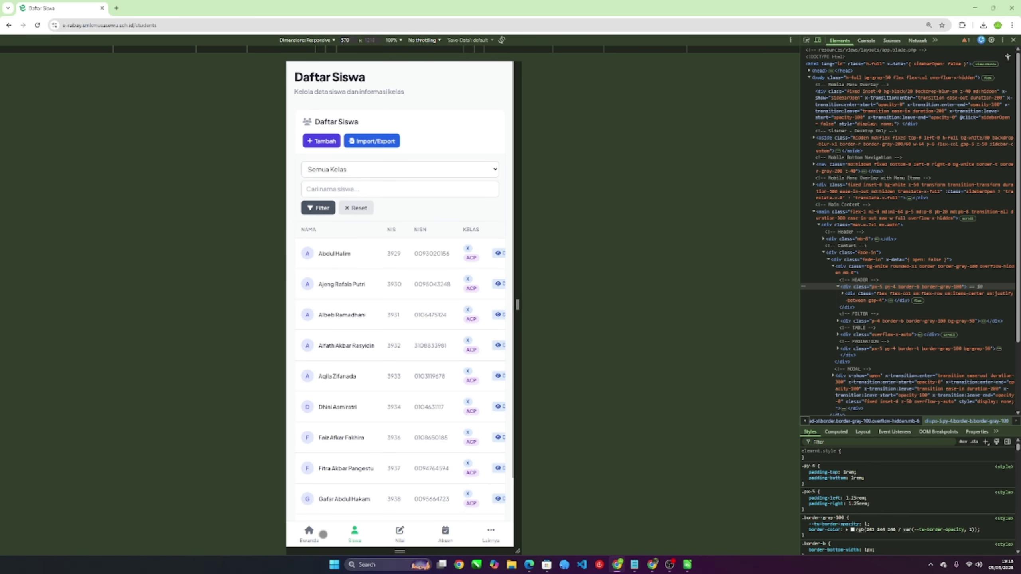
pyautogui.click(310, 533)
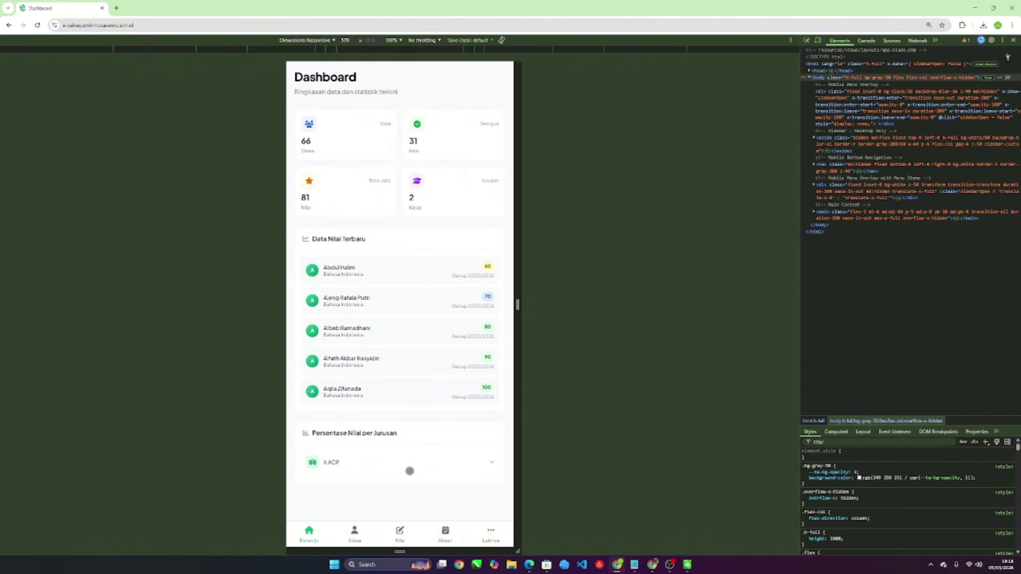
# View the additional mobile menu, test the Dashboard at desktop width, and narrow the responsive viewport to 464 pixels.
pyautogui.click(491, 533)
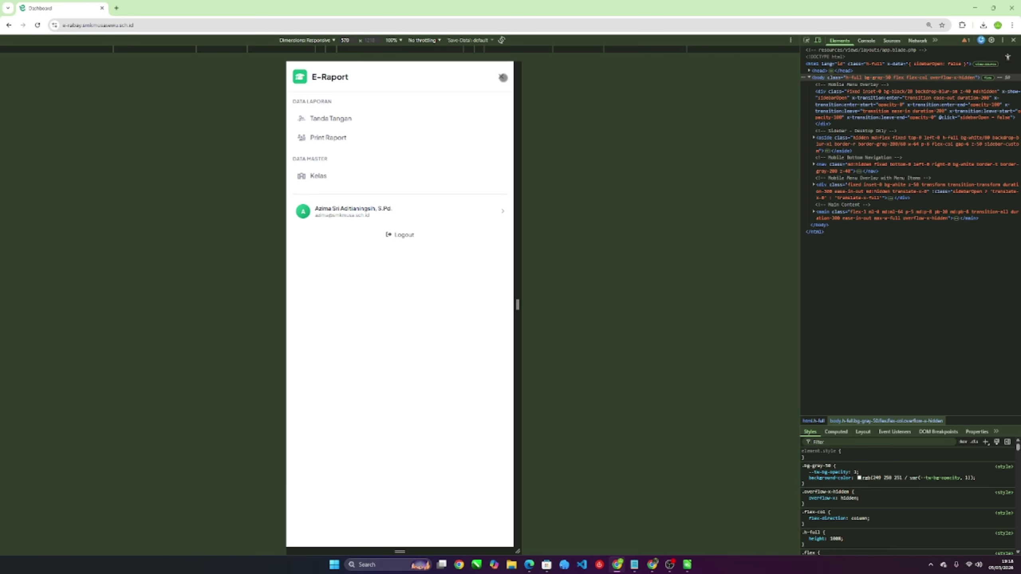
pyautogui.click(502, 77)
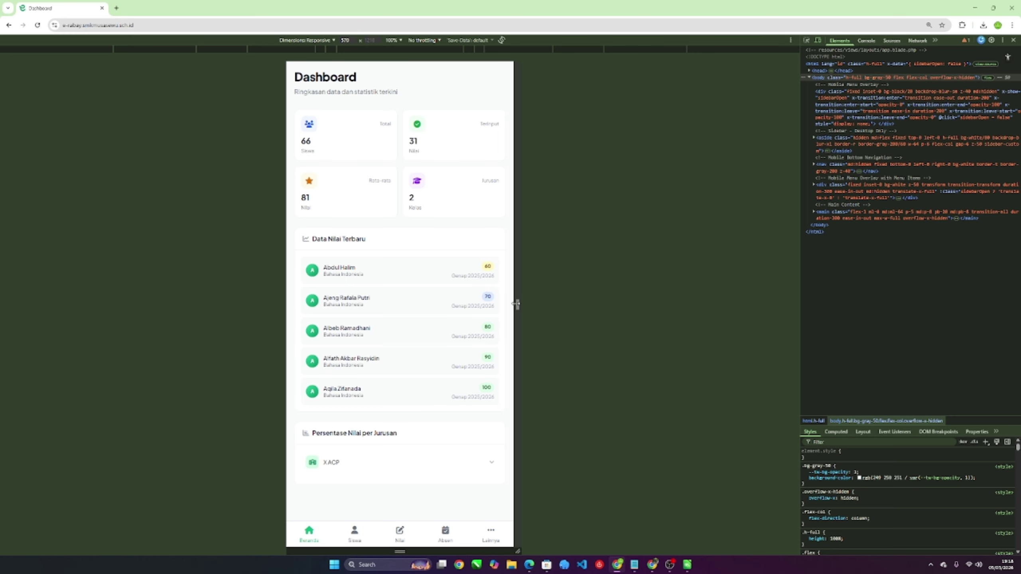
pyautogui.moveTo(517, 304); pyautogui.dragTo(711, 306)
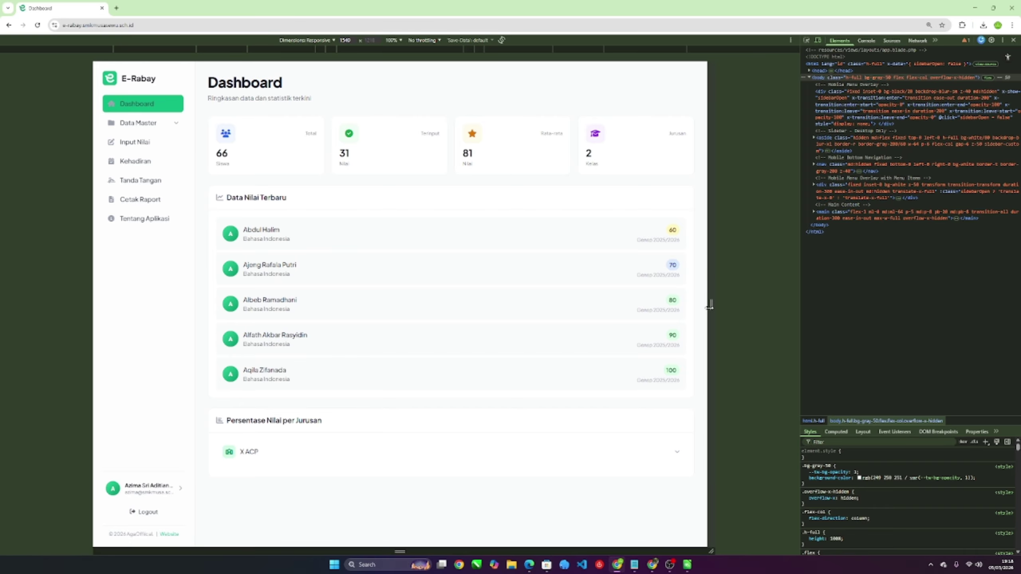
pyautogui.moveTo(709, 305); pyautogui.dragTo(496, 306)
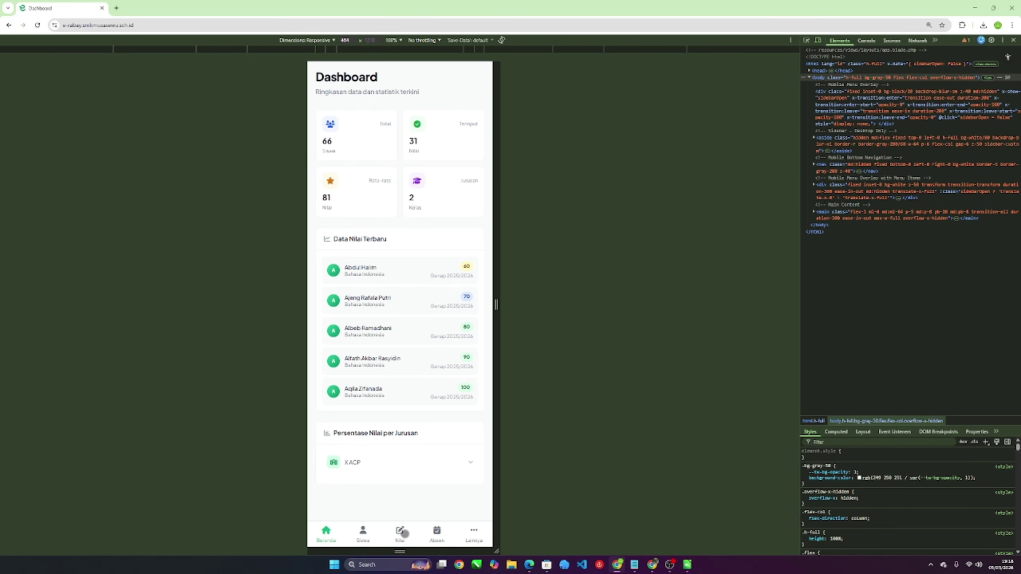
# Try the mobile grade entry form with a student and the subject Bahasa Arab (Umum), and cancel the entry.
pyautogui.click(400, 531)
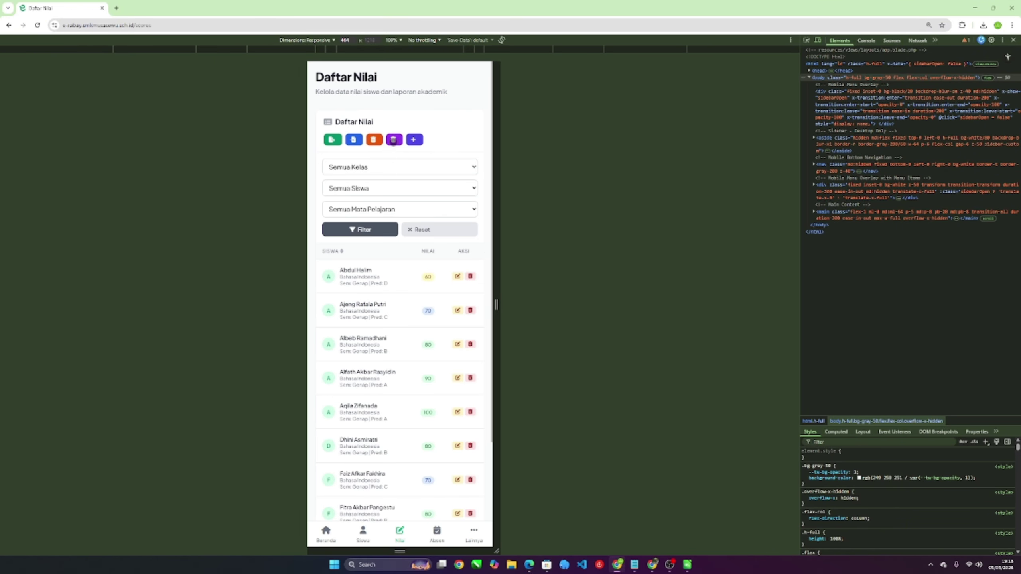
pyautogui.click(413, 140)
pyautogui.click(388, 185)
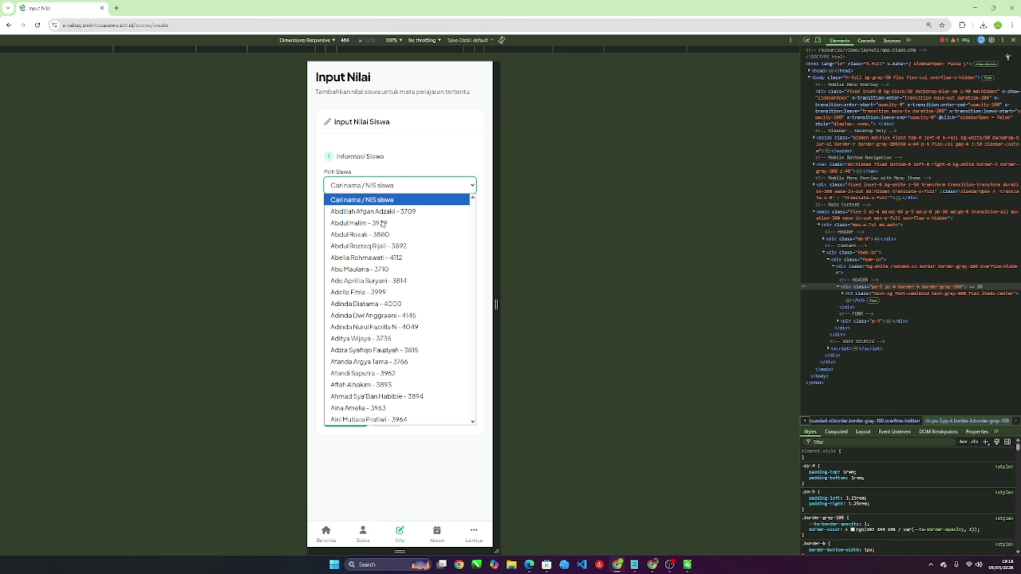
pyautogui.click(403, 223)
pyautogui.click(403, 223)
pyautogui.click(387, 244)
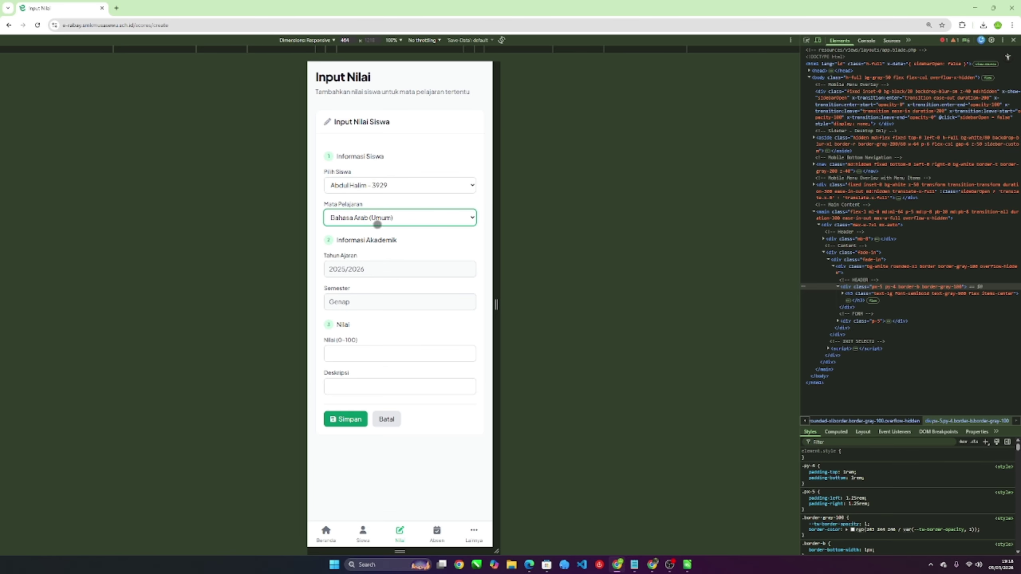
pyautogui.click(358, 387)
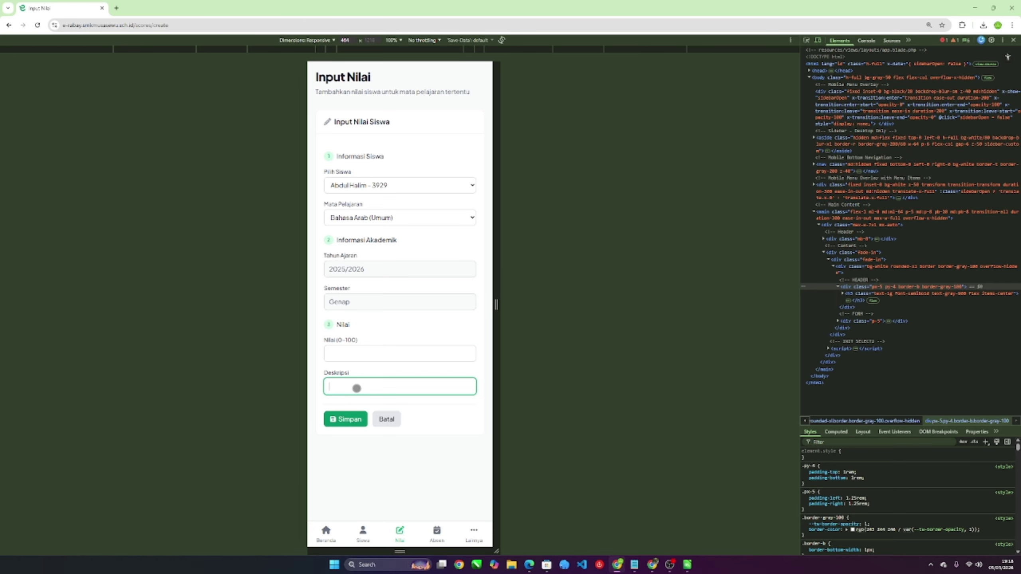
pyautogui.click(387, 419)
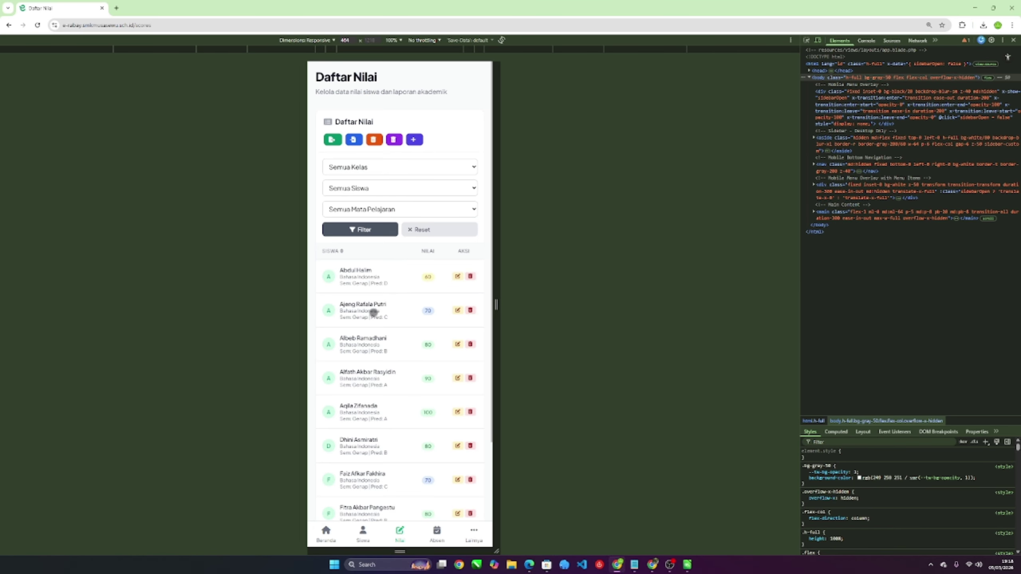
# Examine the grade list's filters, student rows and page navigation in the mobile layout.
pyautogui.scroll(-3, 364, 305)
pyautogui.scroll(3, 369, 310)
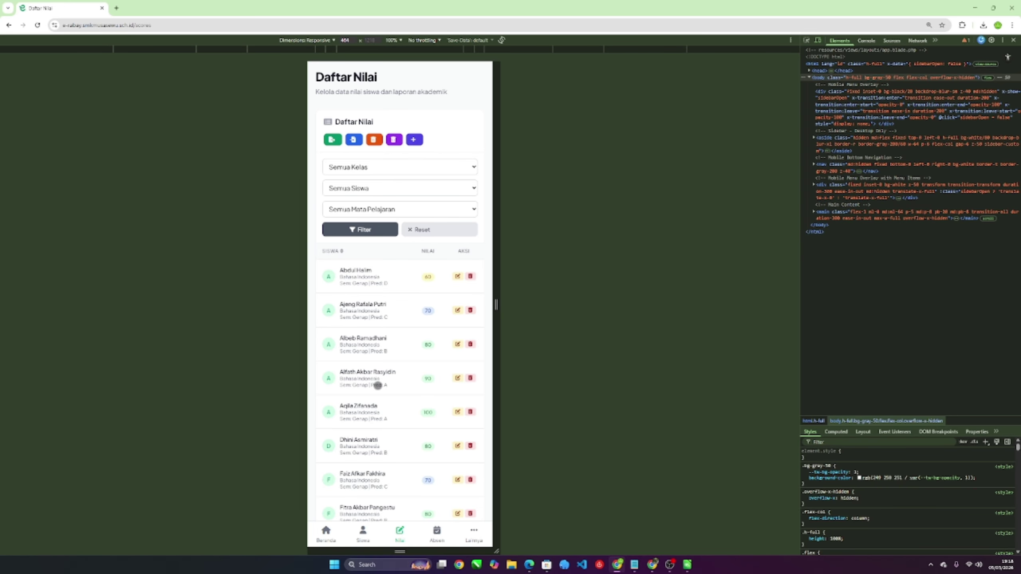
pyautogui.scroll(-3, 378, 386)
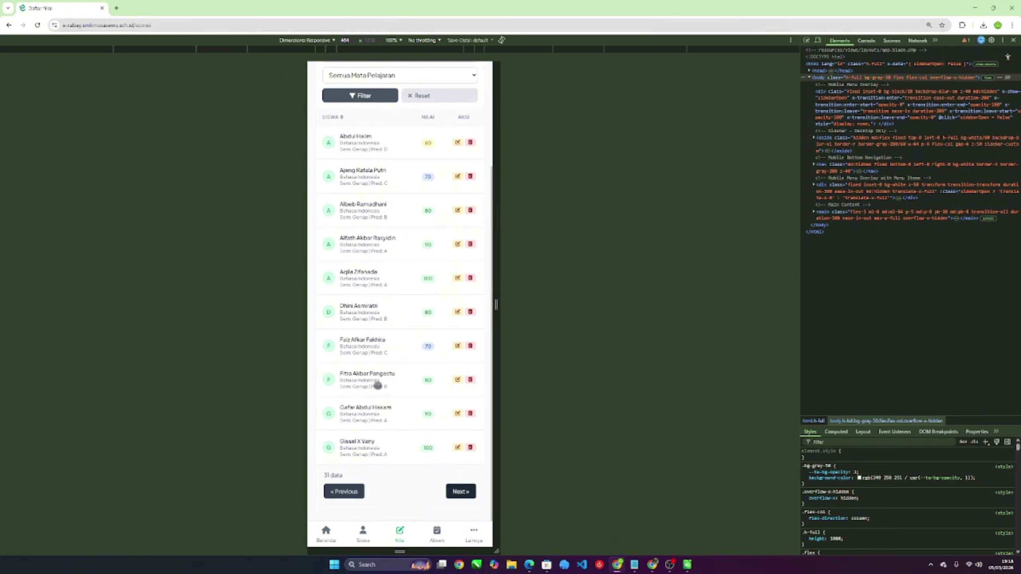
pyautogui.scroll(3, 377, 386)
pyautogui.scroll(-5, 378, 385)
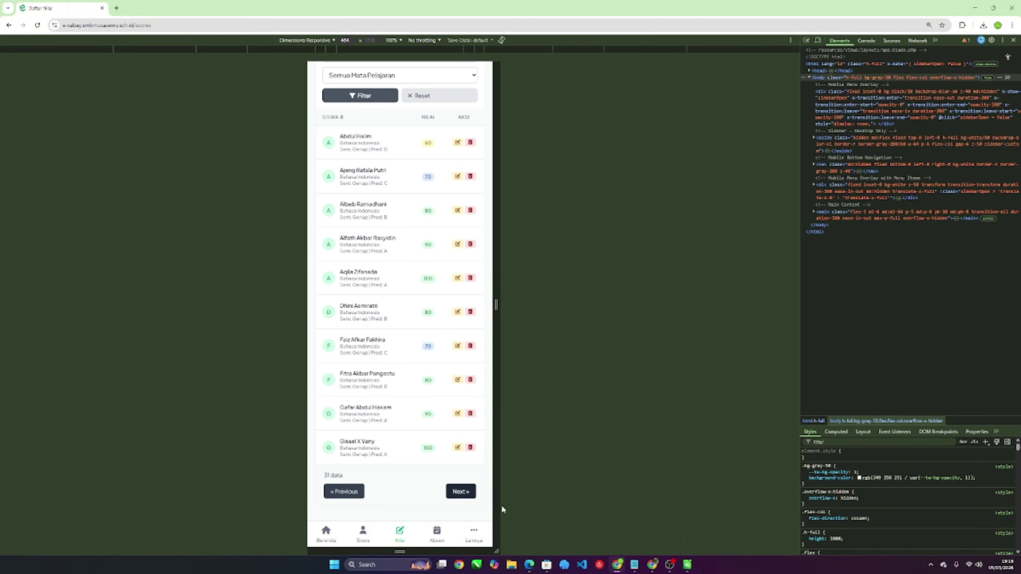
pyautogui.scroll(5, 419, 483)
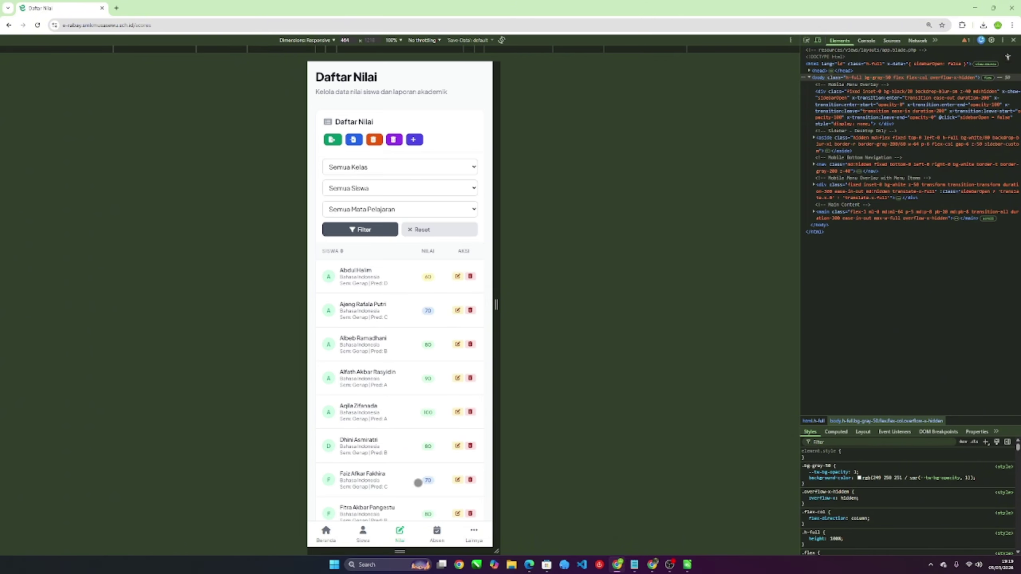
pyautogui.scroll(-3, 405, 476)
pyautogui.scroll(2, 405, 476)
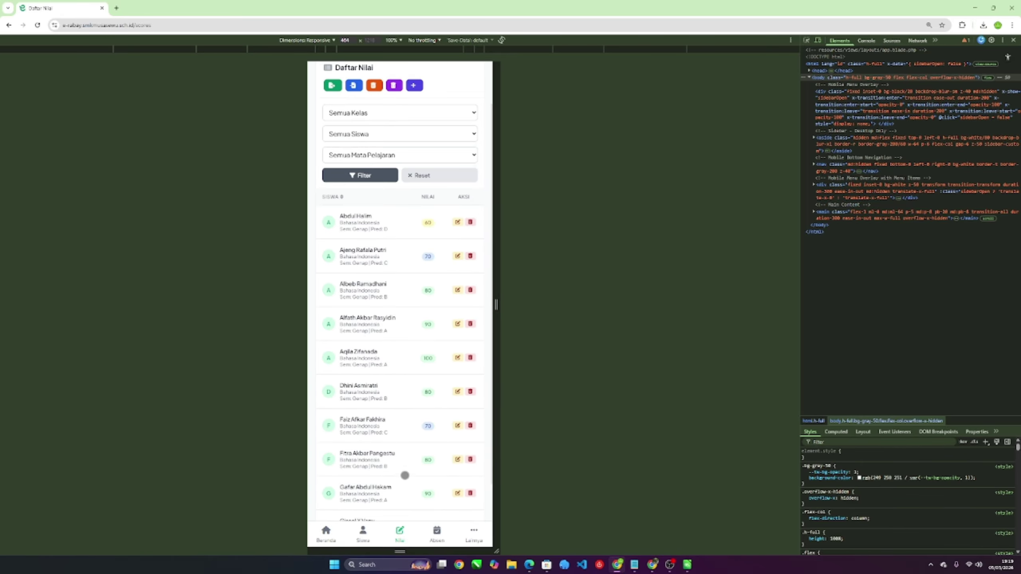
pyautogui.scroll(2, 405, 476)
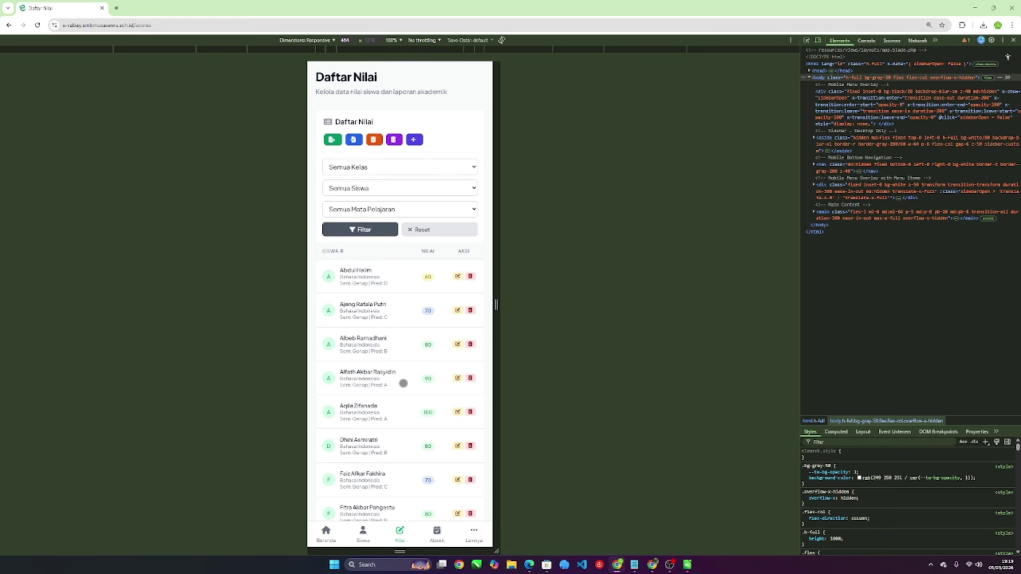
pyautogui.scroll(-3, 405, 402)
# Open the attendance list in the mobile layout and examine all its columns, including semester, sick, permitted and absent days.
pyautogui.click(437, 534)
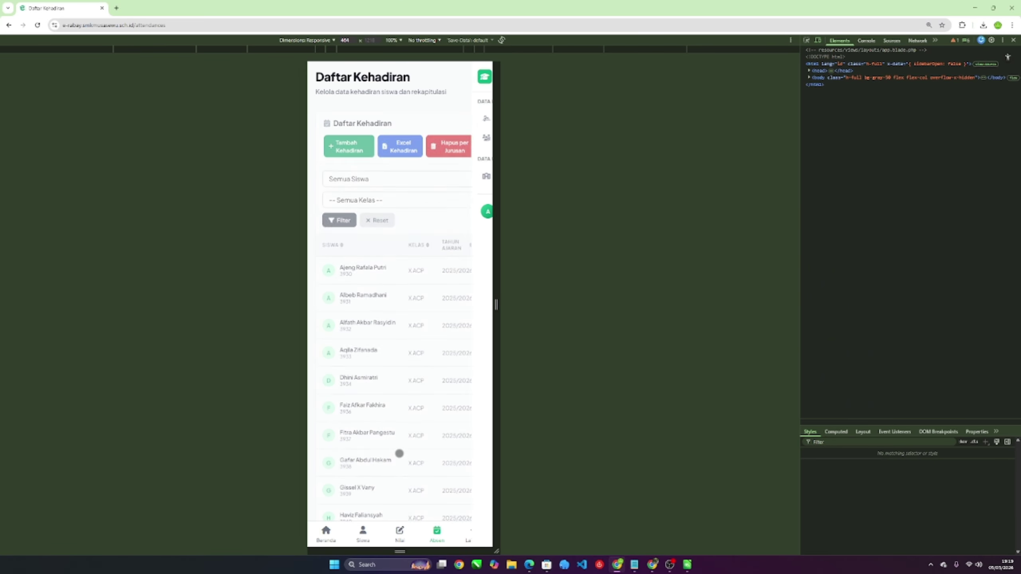
pyautogui.scroll(-1, 407, 423)
pyautogui.scroll(1, 407, 424)
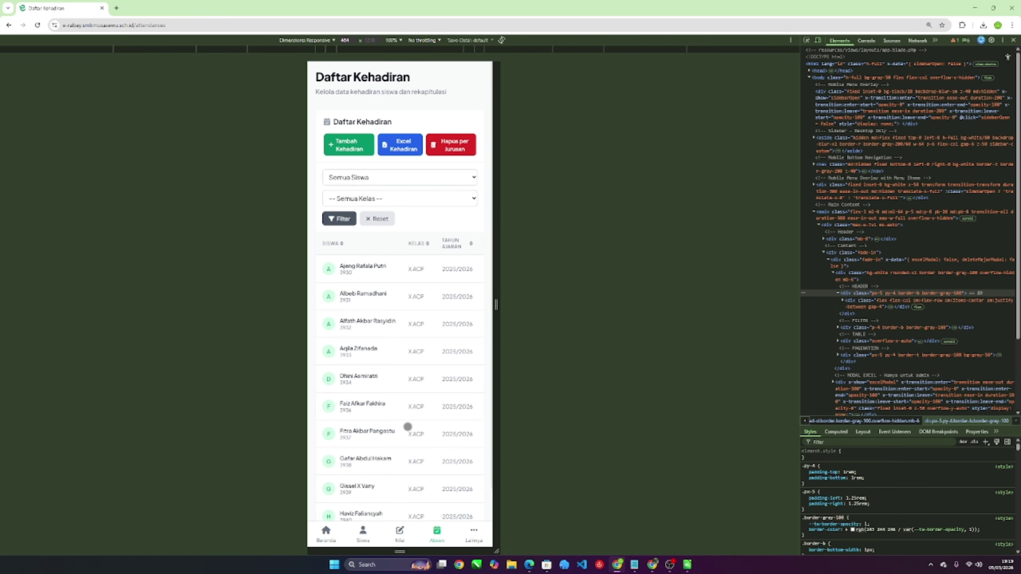
pyautogui.scroll(-2, 407, 425)
pyautogui.scroll(2, 407, 426)
pyautogui.scroll(1, 407, 427)
pyautogui.hscroll(3, 418, 420)
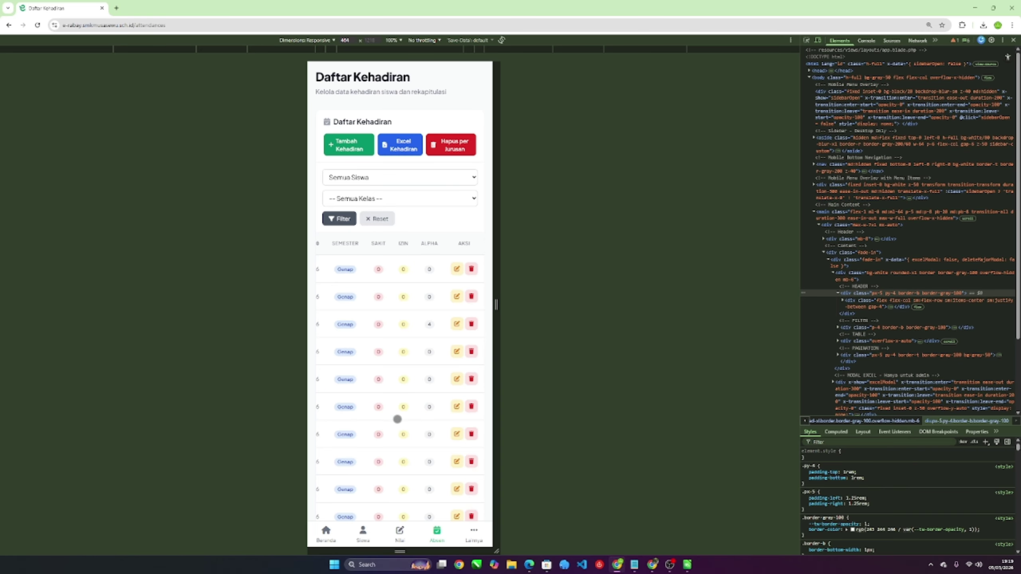
pyautogui.hscroll(-3, 403, 419)
pyautogui.hscroll(3, 415, 420)
pyautogui.hscroll(-3, 415, 421)
pyautogui.hscroll(3, 342, 418)
# View the teacher's profile page in the mobile layout, and close the developer tools to return to the desktop layout.
pyautogui.click(472, 531)
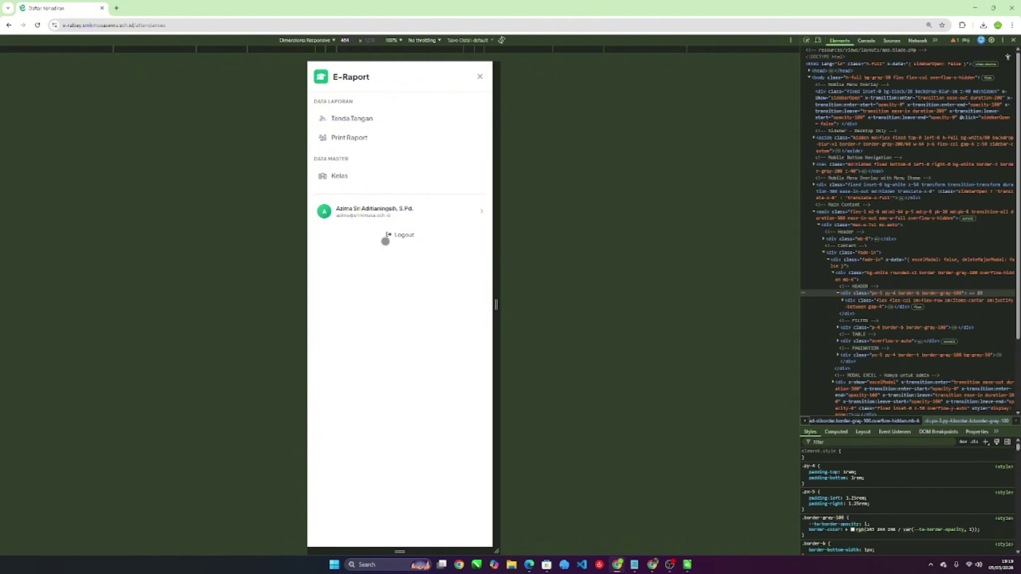
pyautogui.click(389, 208)
pyautogui.scroll(-1, 413, 302)
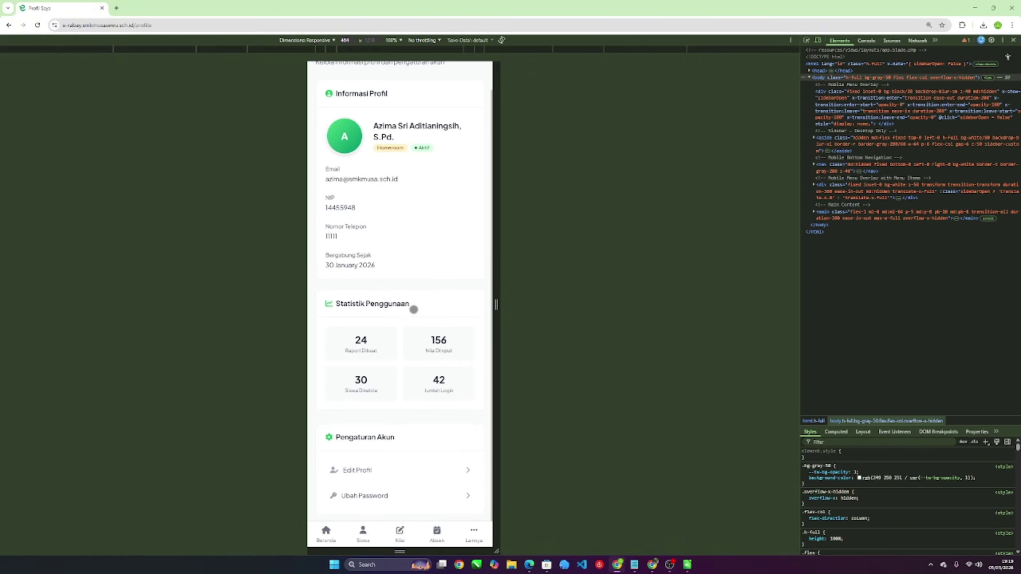
pyautogui.scroll(1, 412, 307)
pyautogui.scroll(-1, 414, 309)
pyautogui.click(468, 529)
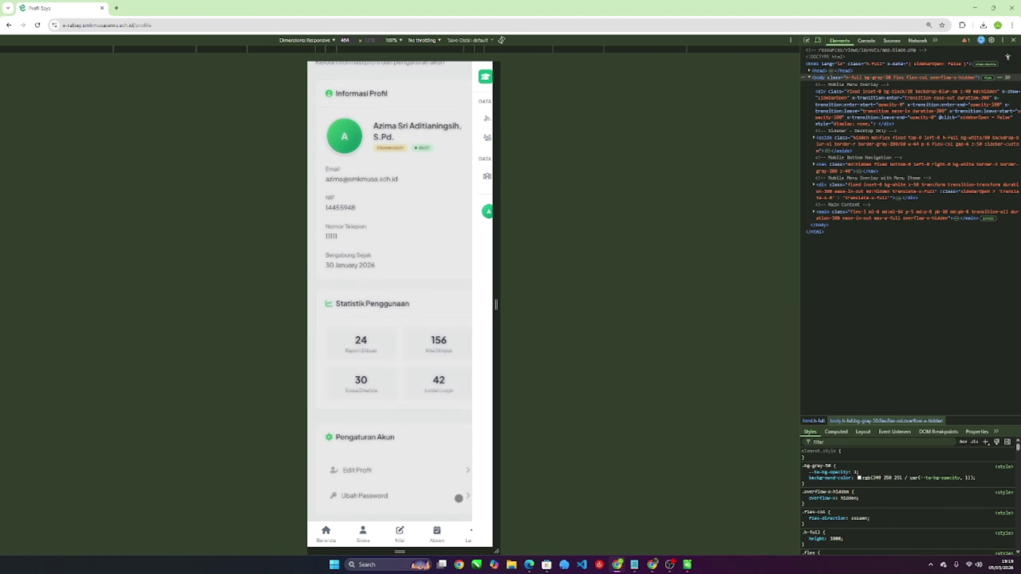
pyautogui.click(1013, 40)
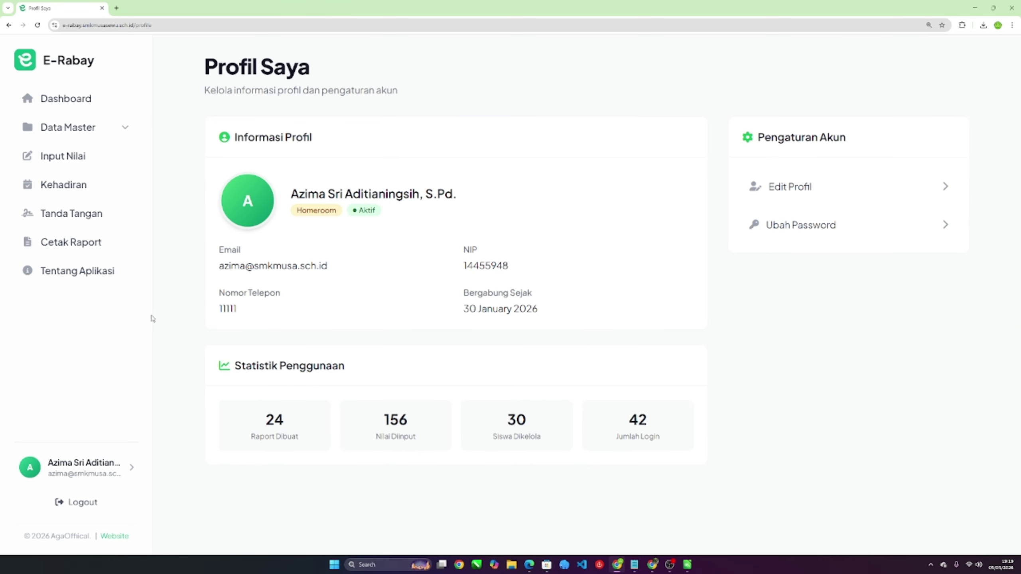
# Open the teacher's profile for editing, replace the NIP with a new employee number, and save the changes.
pyautogui.click(80, 468)
pyautogui.click(789, 186)
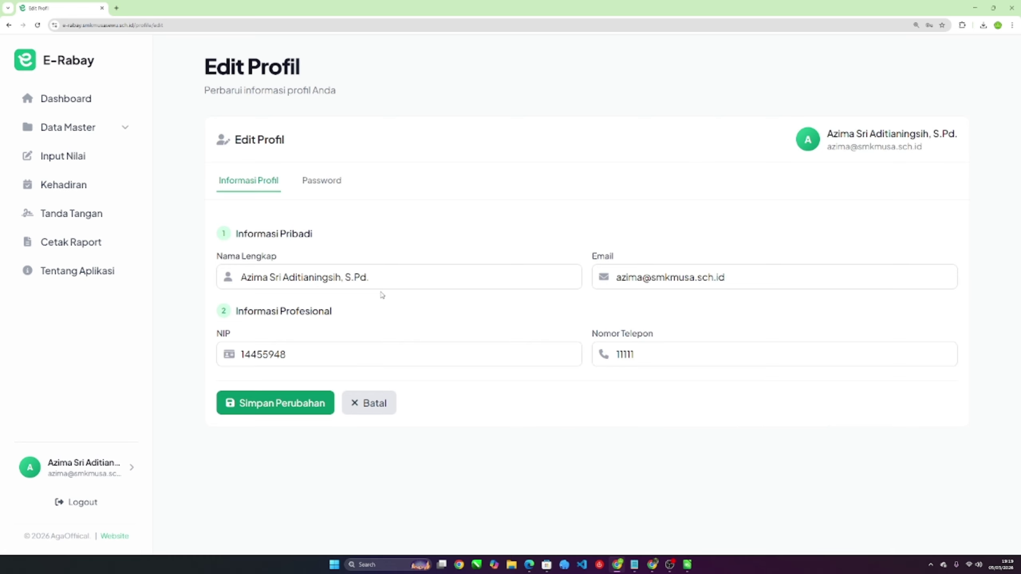
pyautogui.click(295, 277)
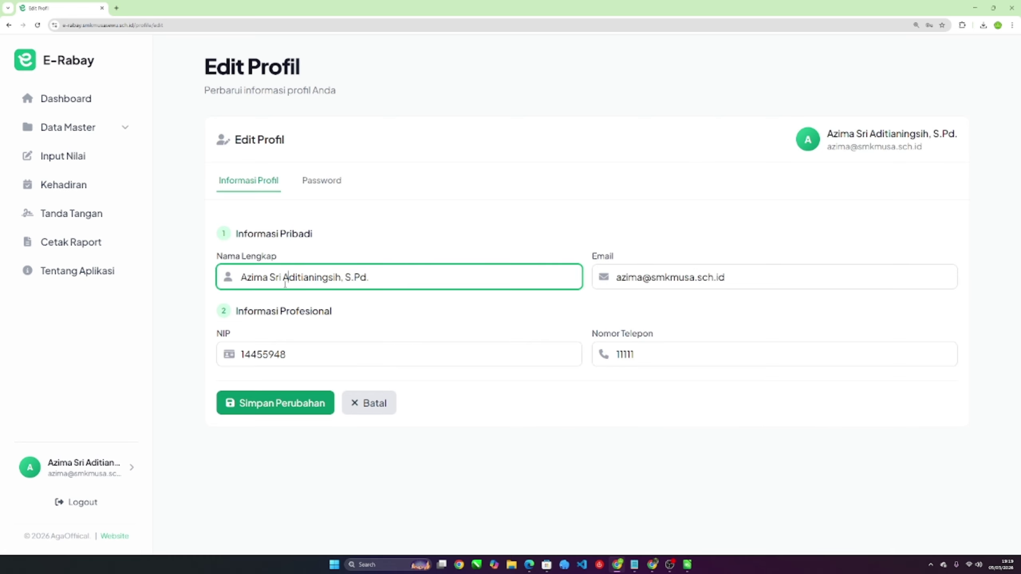
pyautogui.moveTo(301, 366); pyautogui.dragTo(240, 354)
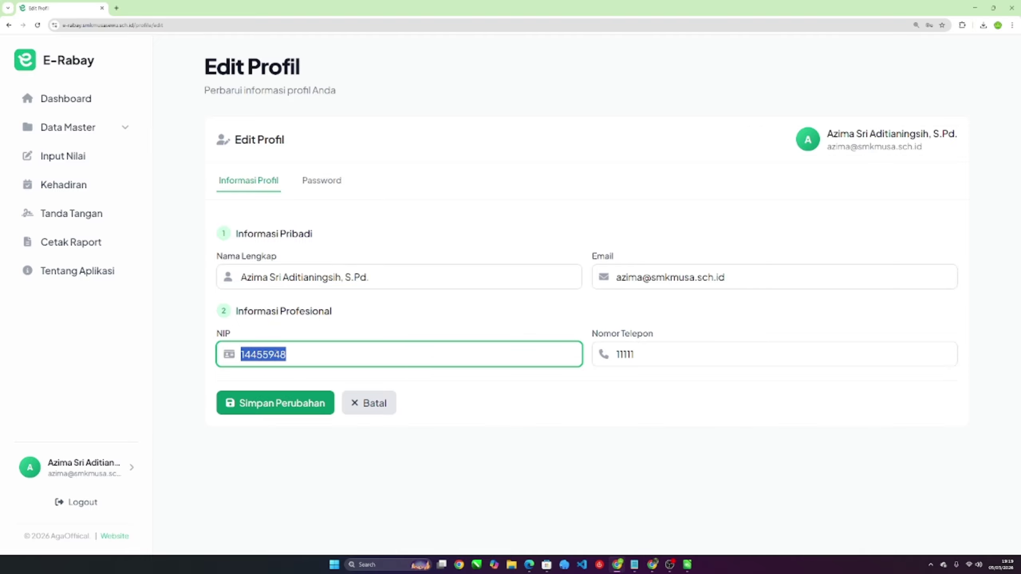
pyautogui.write('111111')
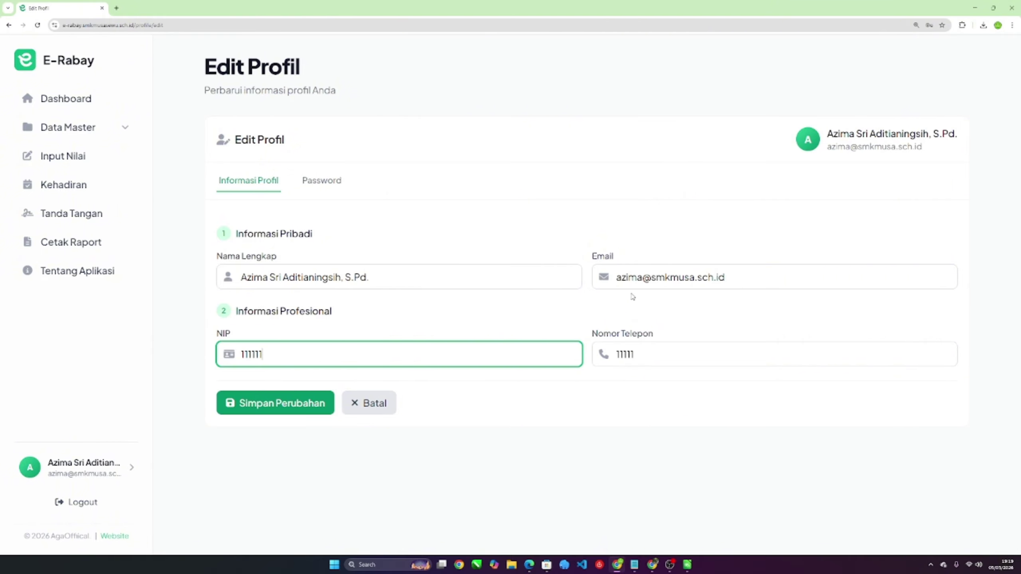
pyautogui.moveTo(618, 277); pyautogui.dragTo(785, 276)
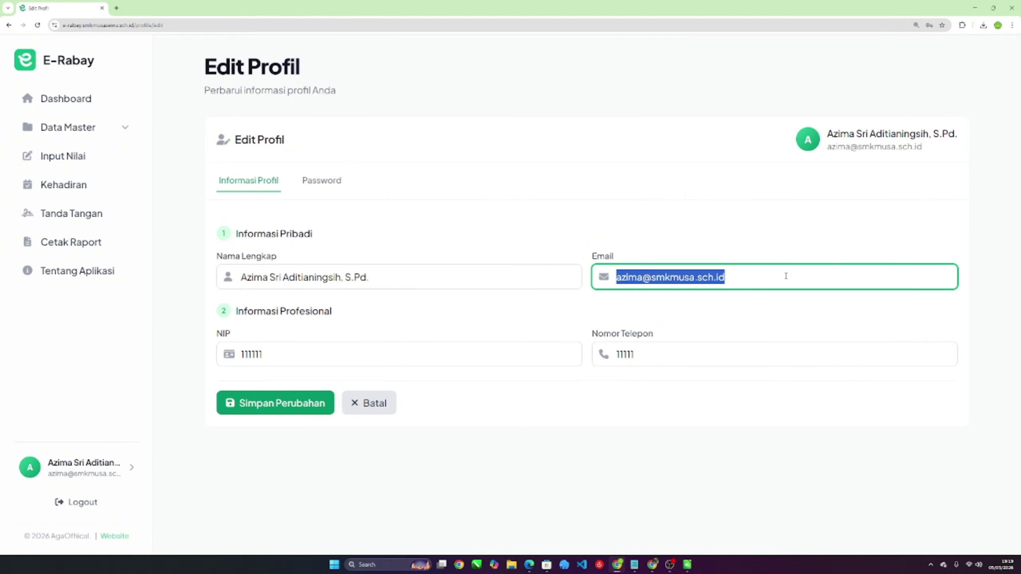
pyautogui.click(786, 276)
pyautogui.tripleClick(779, 278)
pyautogui.click(775, 282)
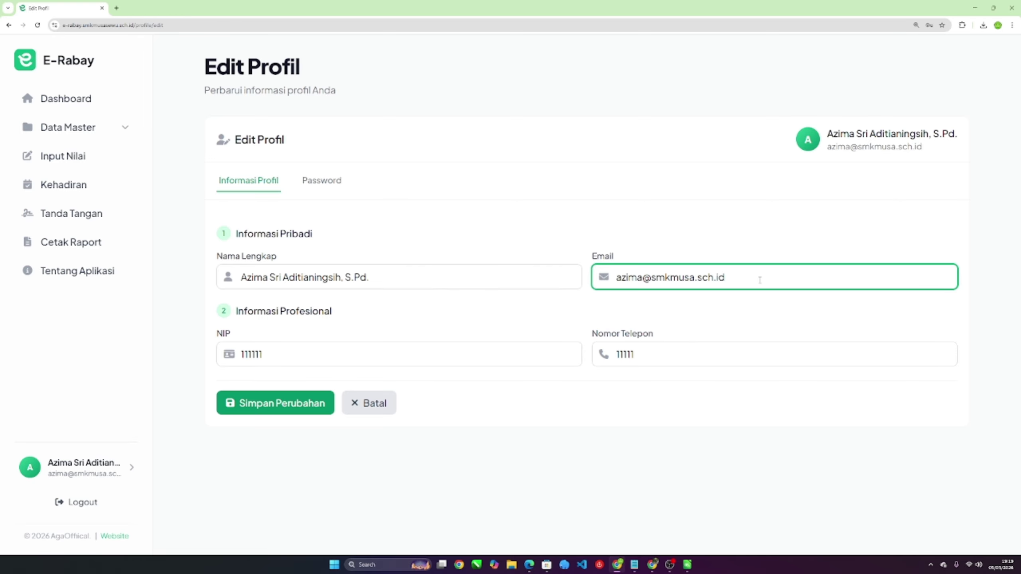
pyautogui.click(281, 403)
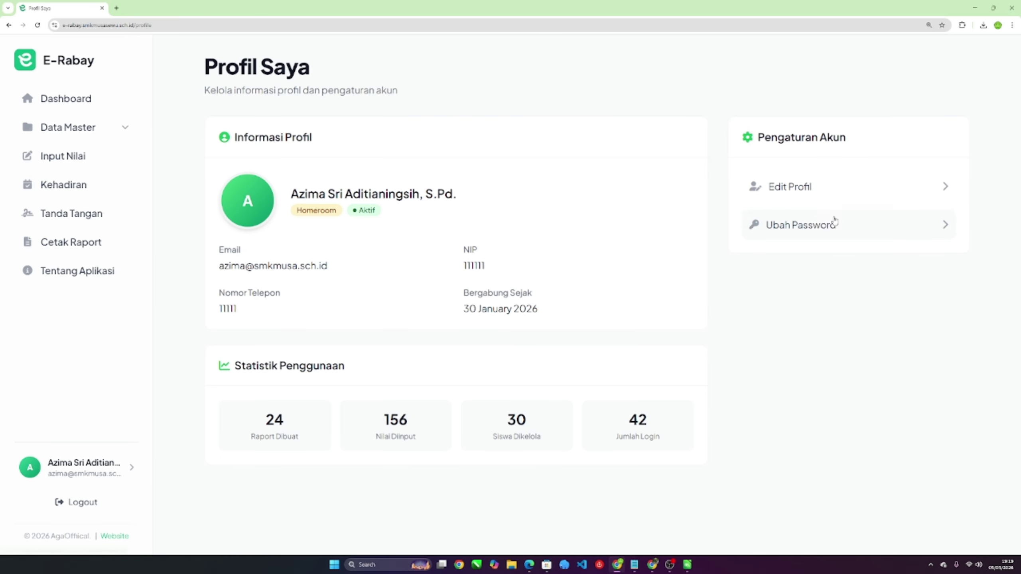
# View the password change form, cancel it without entering anything, and open the Dashboard.
pyautogui.click(837, 237)
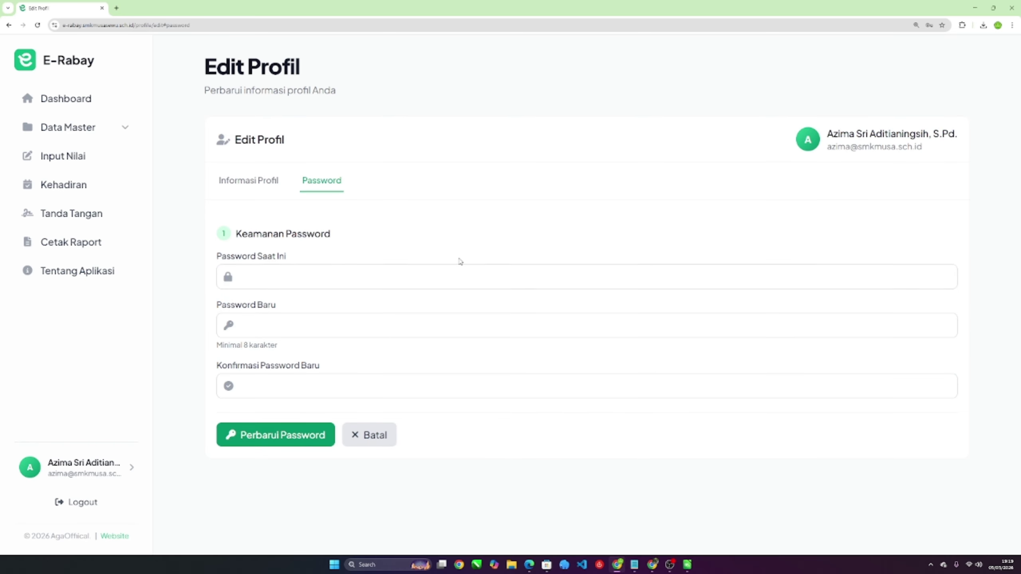
pyautogui.click(366, 435)
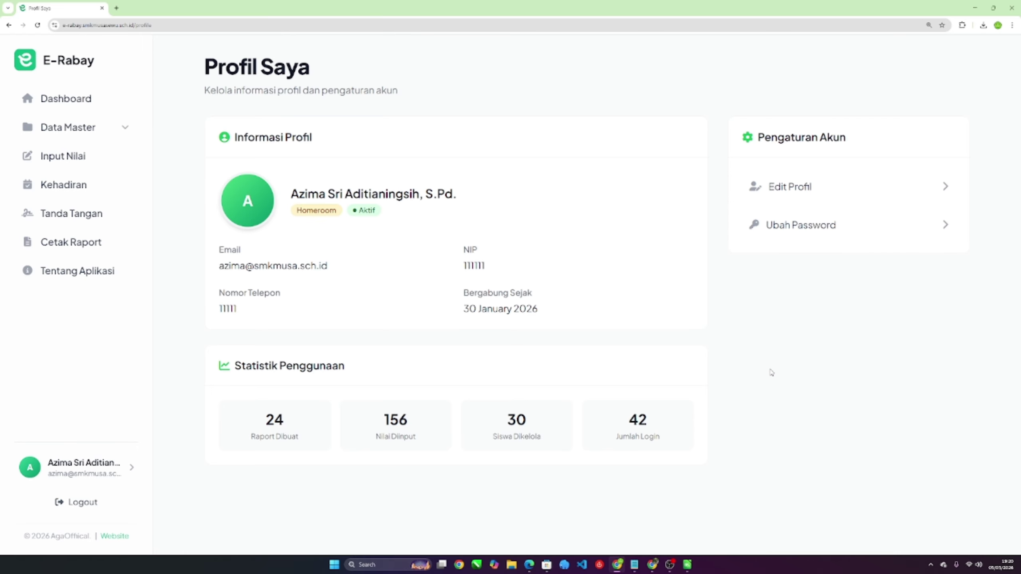
pyautogui.click(60, 99)
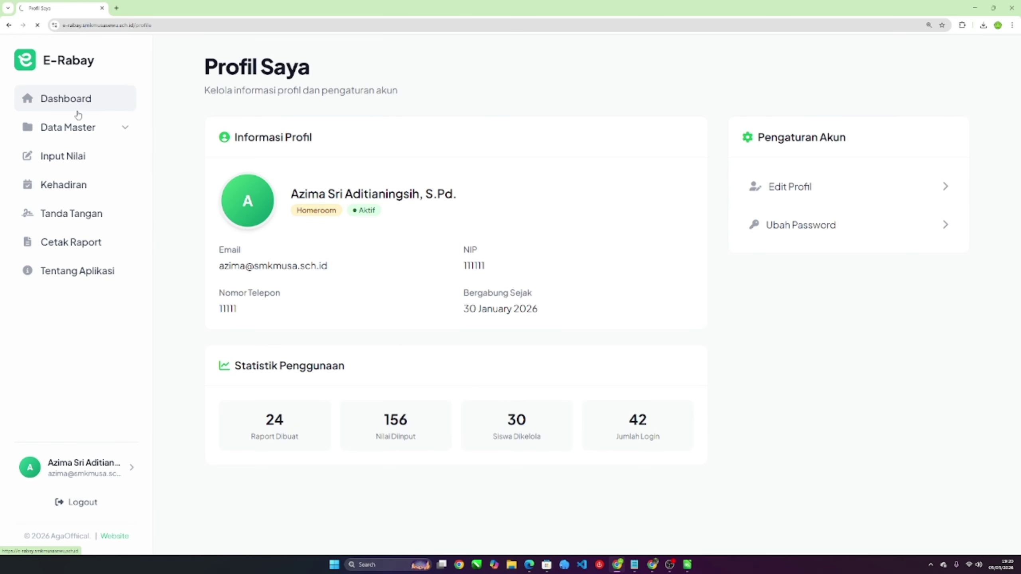
pyautogui.click(77, 108)
# Examine the Dashboard's statistics cards, latest grades and percentage of grades by department.
pyautogui.scroll(-3, 363, 233)
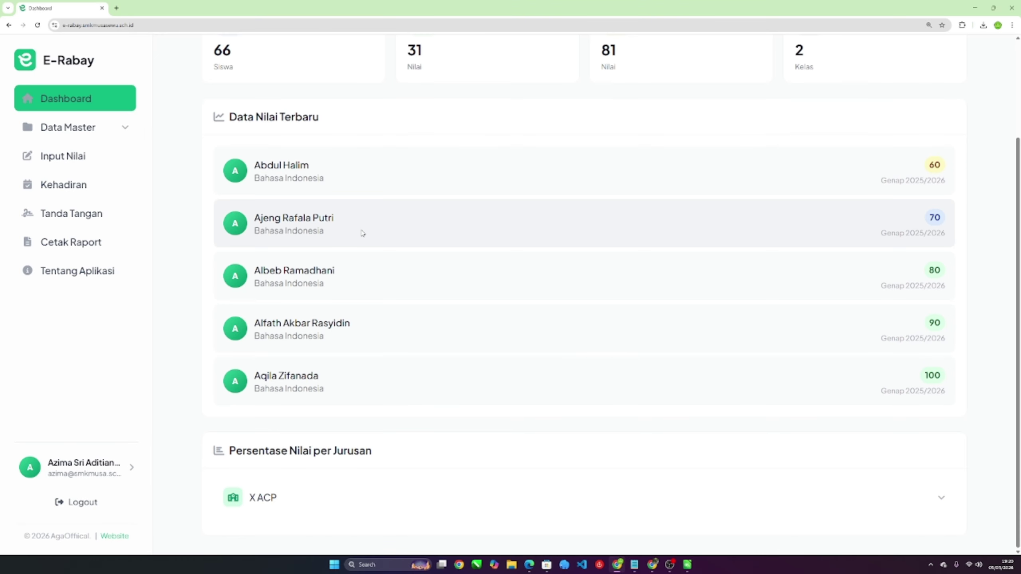
pyautogui.scroll(3, 362, 233)
pyautogui.scroll(-3, 263, 243)
pyautogui.scroll(3, 265, 245)
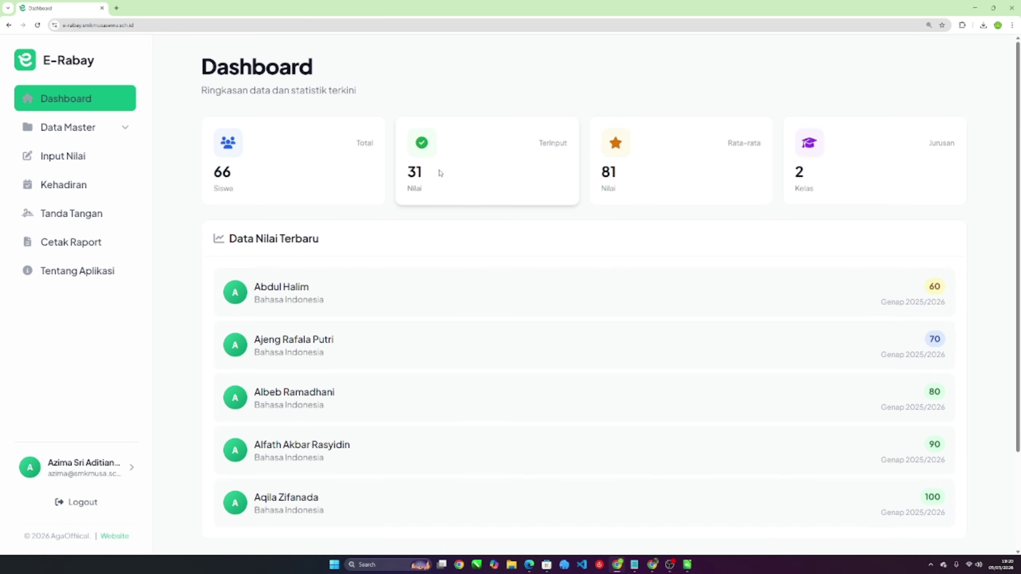
pyautogui.scroll(-3, 443, 169)
pyautogui.scroll(3, 641, 128)
pyautogui.moveTo(407, 179); pyautogui.dragTo(429, 192)
pyautogui.click(424, 196)
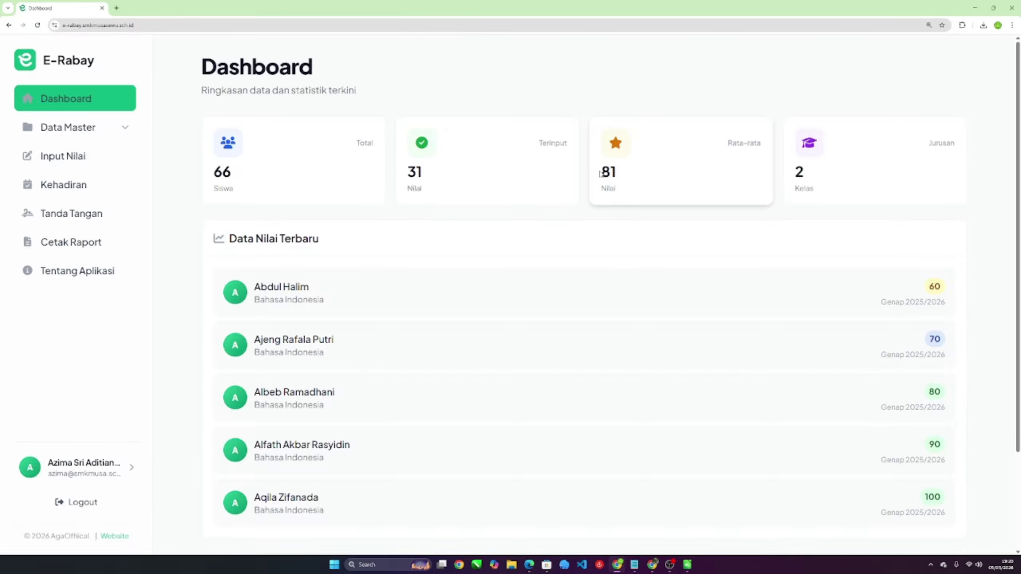
# Examine the Dashboard's average grade card, expand the X ACP grade percentage by subject, and review the latest grades list.
pyautogui.moveTo(602, 173); pyautogui.dragTo(625, 174)
pyautogui.click(621, 188)
pyautogui.doubleClick(624, 178)
pyautogui.click(691, 175)
pyautogui.scroll(-3, 687, 176)
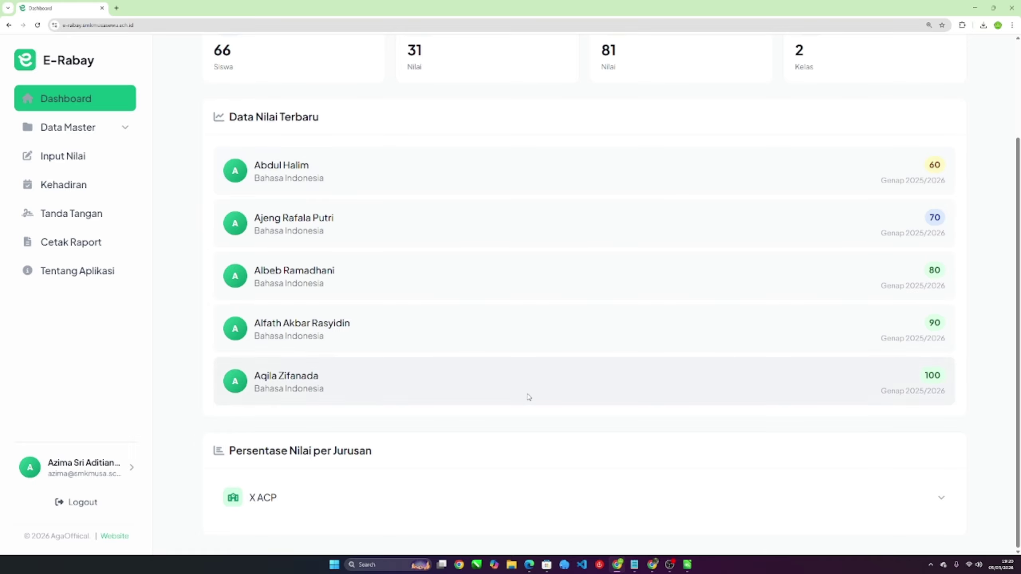
pyautogui.click(295, 485)
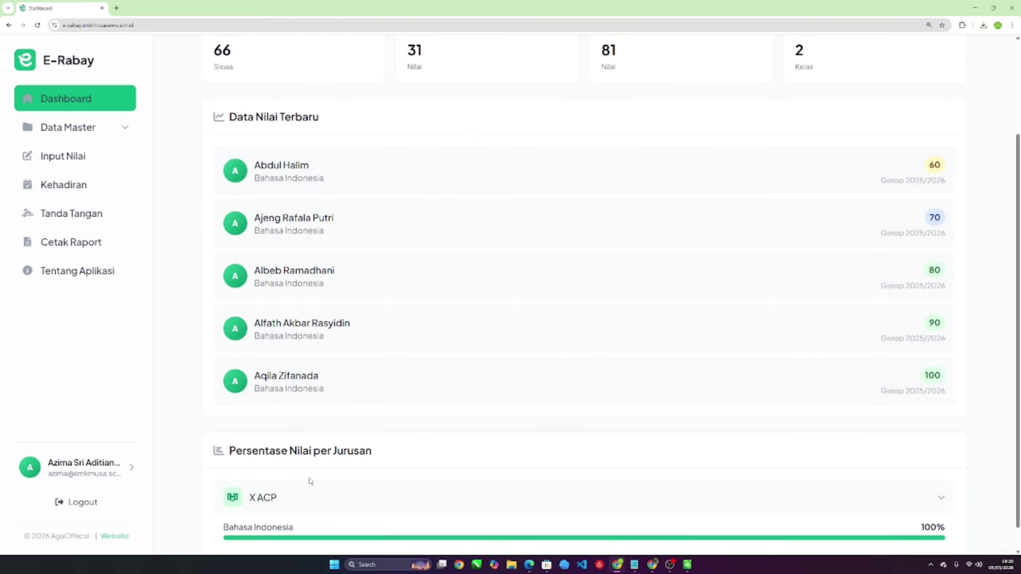
pyautogui.scroll(-1, 446, 454)
pyautogui.scroll(3, 642, 473)
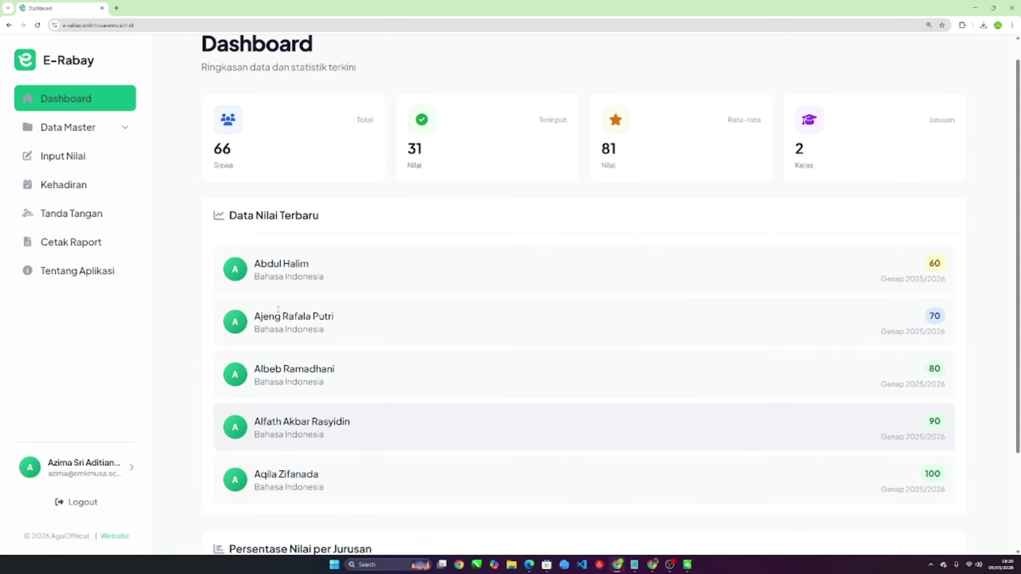
pyautogui.scroll(-3, 285, 312)
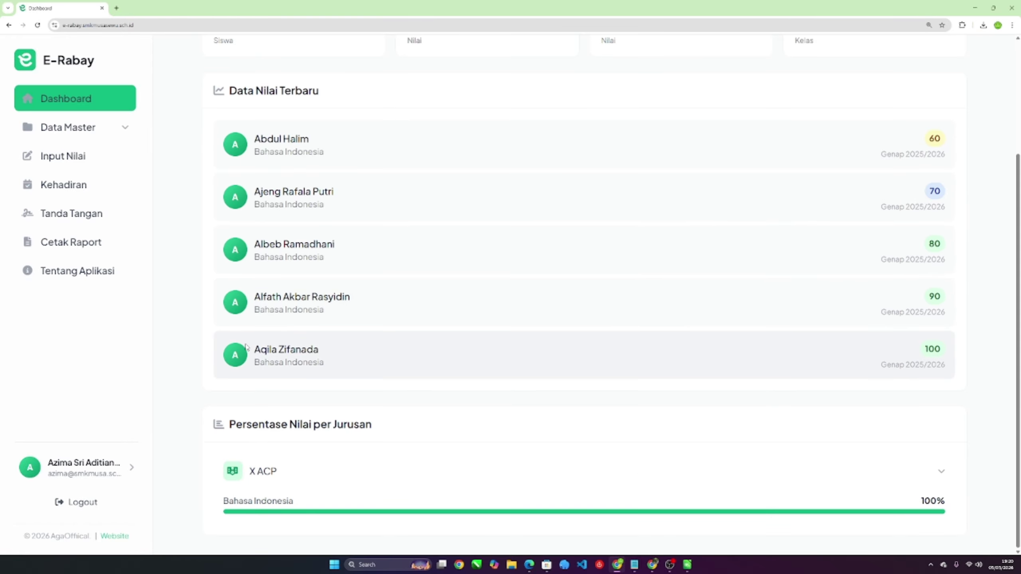
pyautogui.moveTo(256, 348); pyautogui.dragTo(332, 353)
pyautogui.click(336, 353)
# In Input Nilai, delete the Bahasa Indonesia grade of the seventh student in the list and confirm the deletion.
pyautogui.click(80, 169)
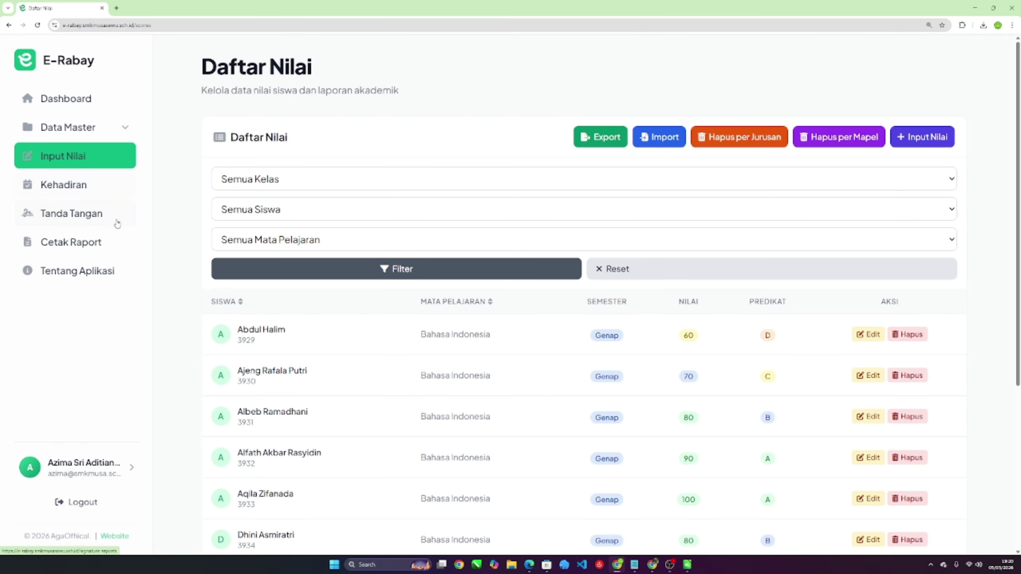
pyautogui.scroll(-5, 540, 344)
pyautogui.click(909, 336)
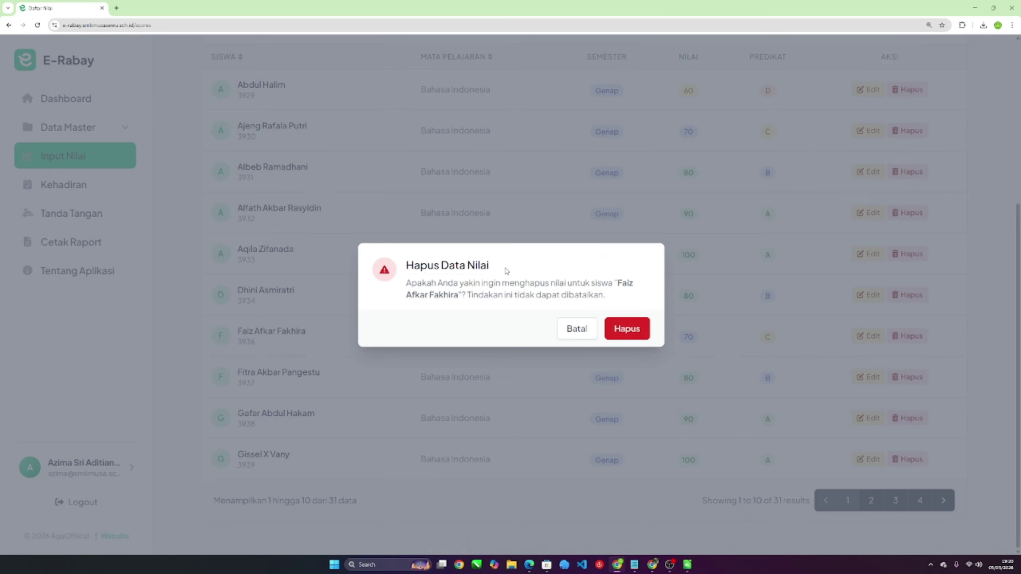
pyautogui.click(611, 328)
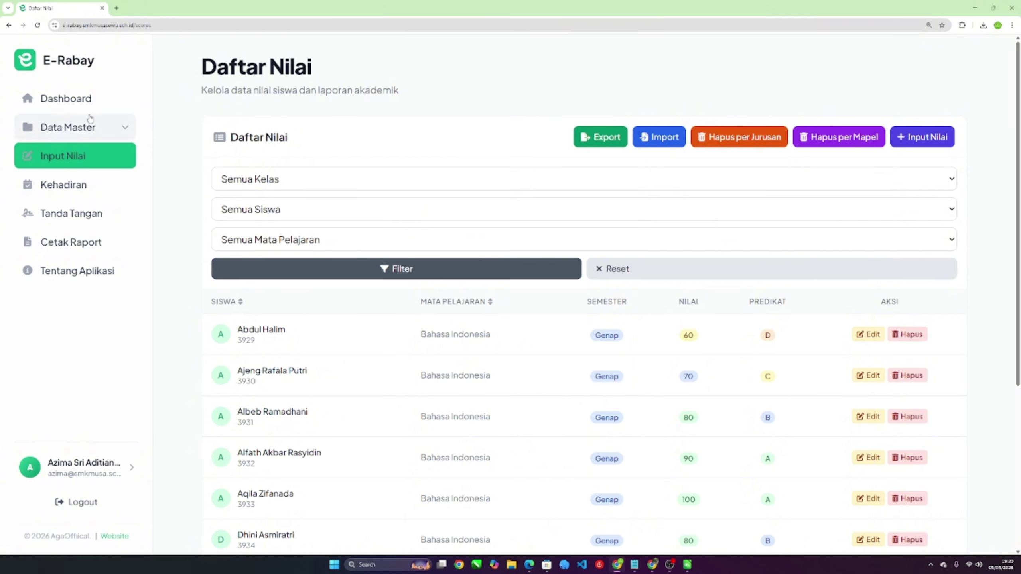
# Return to the Dashboard, check the Bahasa Indonesia grade percentage for X ACP, collapse it, and review the statistics cards.
pyautogui.click(66, 98)
pyautogui.scroll(-3, 417, 350)
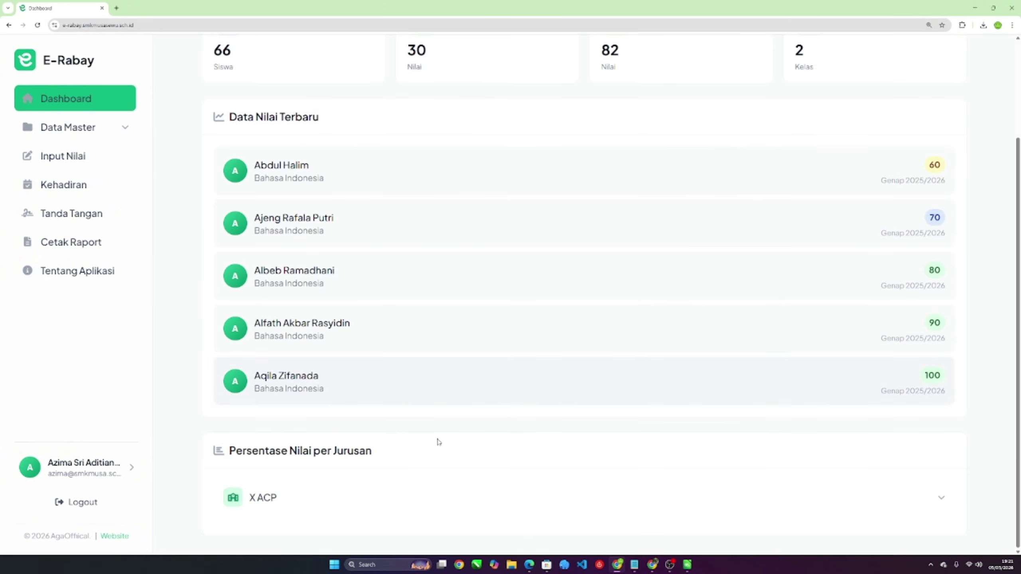
pyautogui.click(420, 491)
pyautogui.scroll(-1, 442, 483)
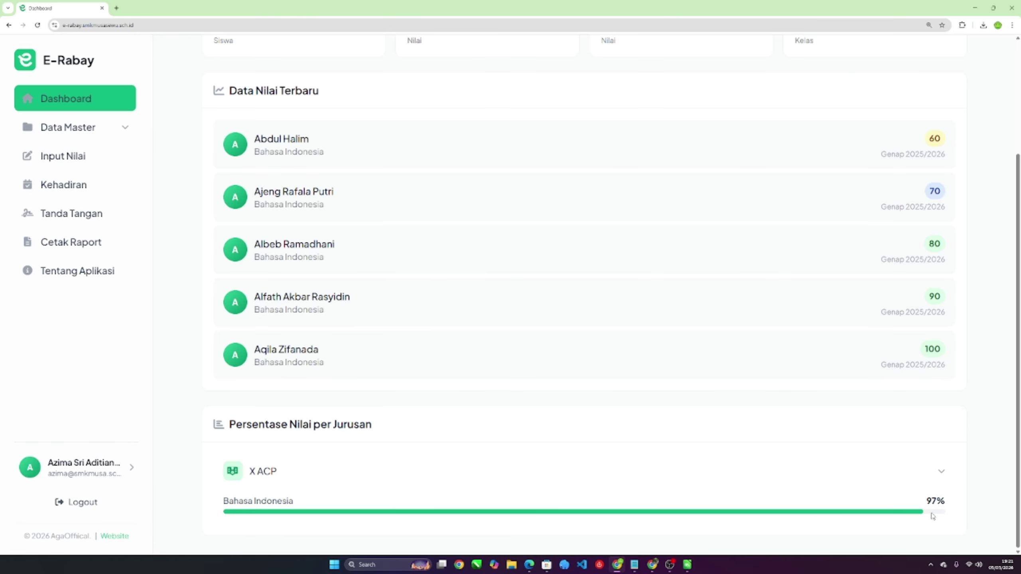
pyautogui.click(942, 473)
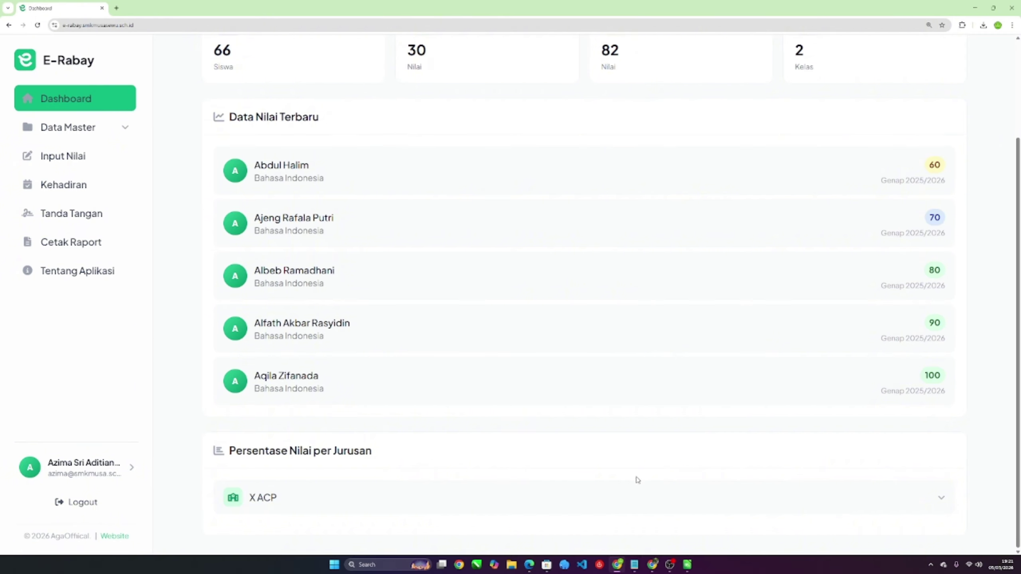
pyautogui.scroll(3, 633, 459)
pyautogui.scroll(-1, 483, 443)
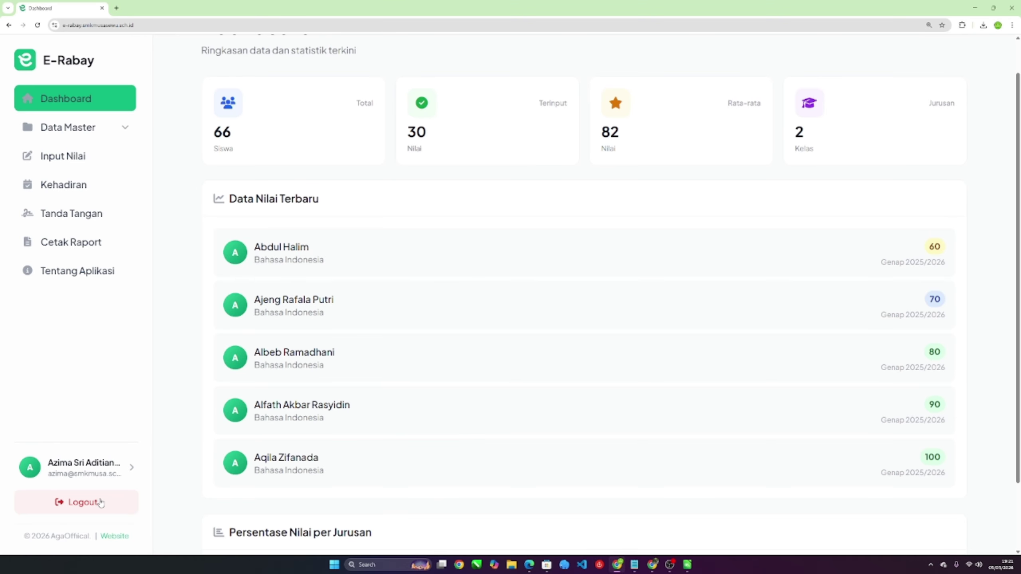
# Open Tentang Aplikasi and read the application description, version history, main features, technologies used and creator profile.
pyautogui.click(93, 277)
pyautogui.scroll(-2, 447, 354)
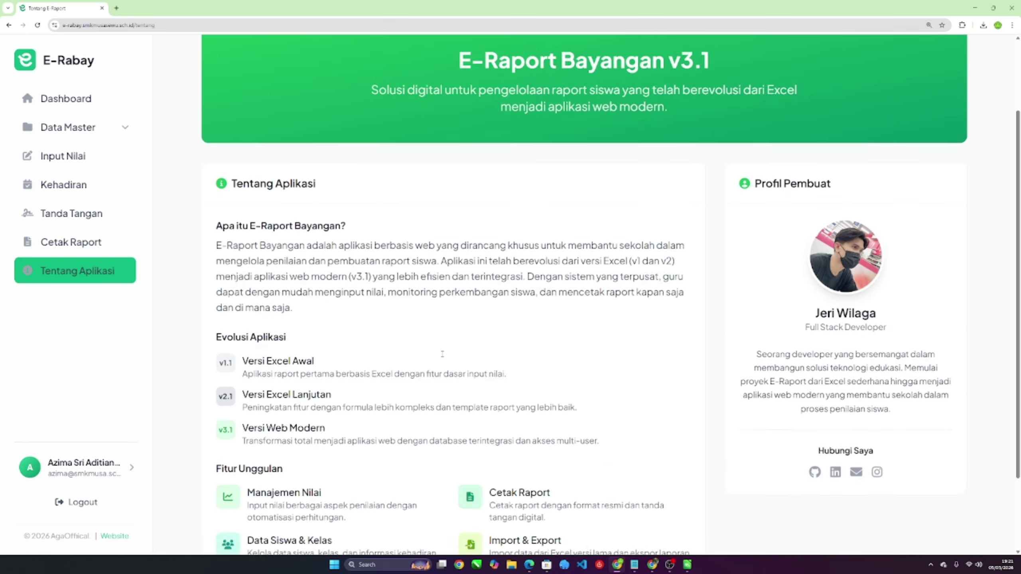
pyautogui.scroll(-2, 443, 354)
pyautogui.scroll(4, 440, 358)
pyautogui.scroll(-3, 439, 363)
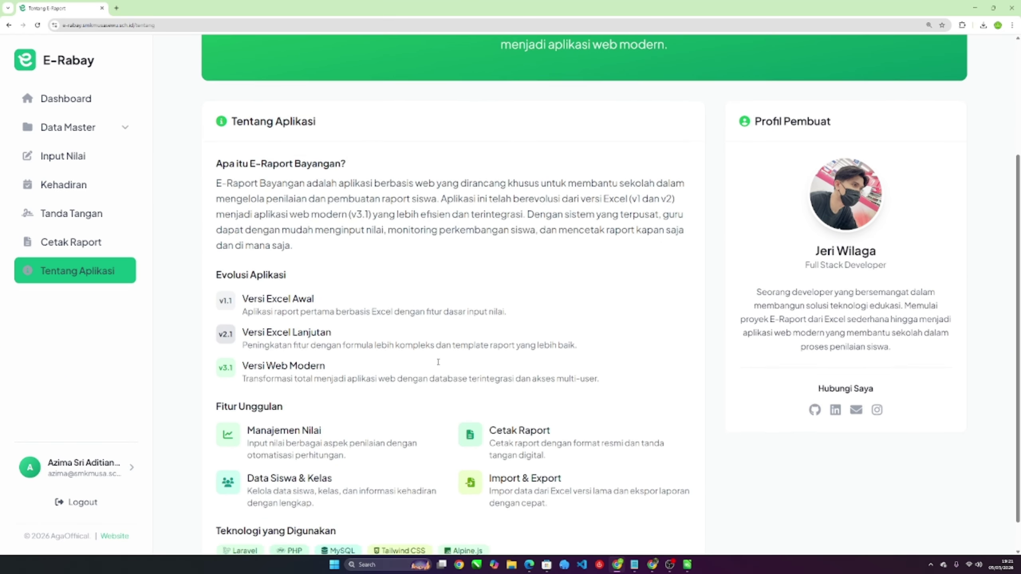
pyautogui.scroll(4, 439, 362)
pyautogui.scroll(-5, 439, 363)
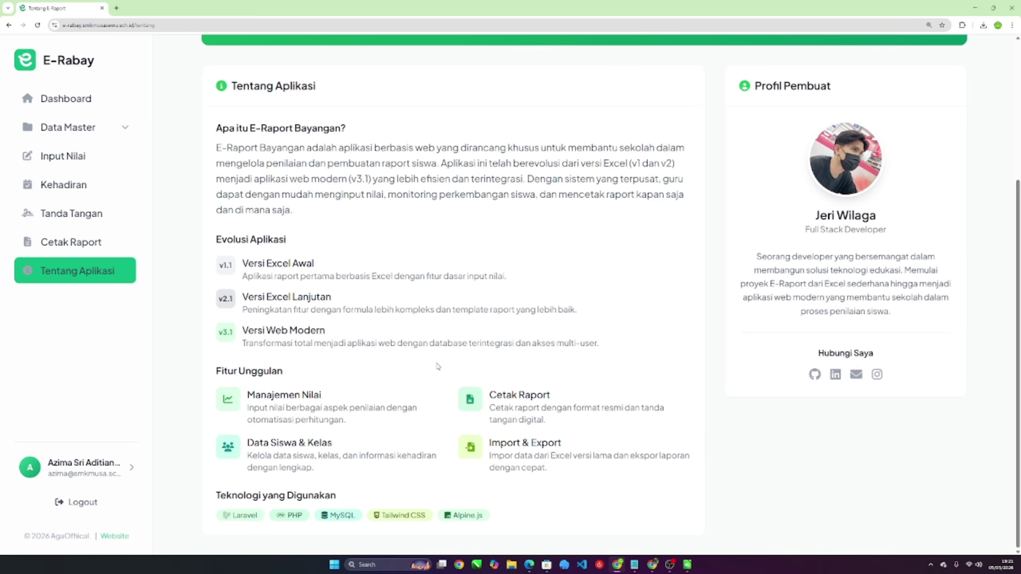
pyautogui.scroll(5, 438, 366)
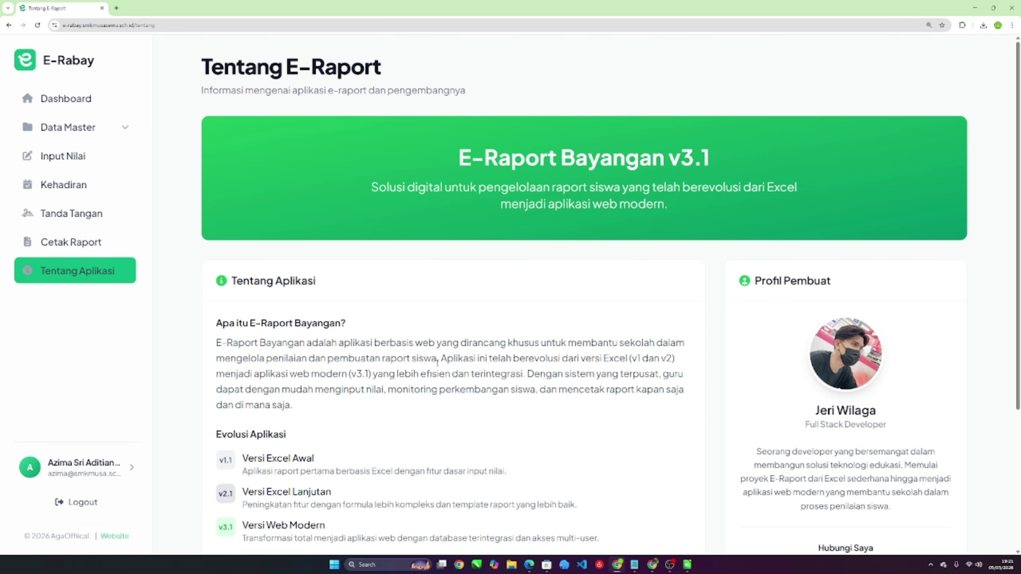
pyautogui.scroll(-5, 438, 363)
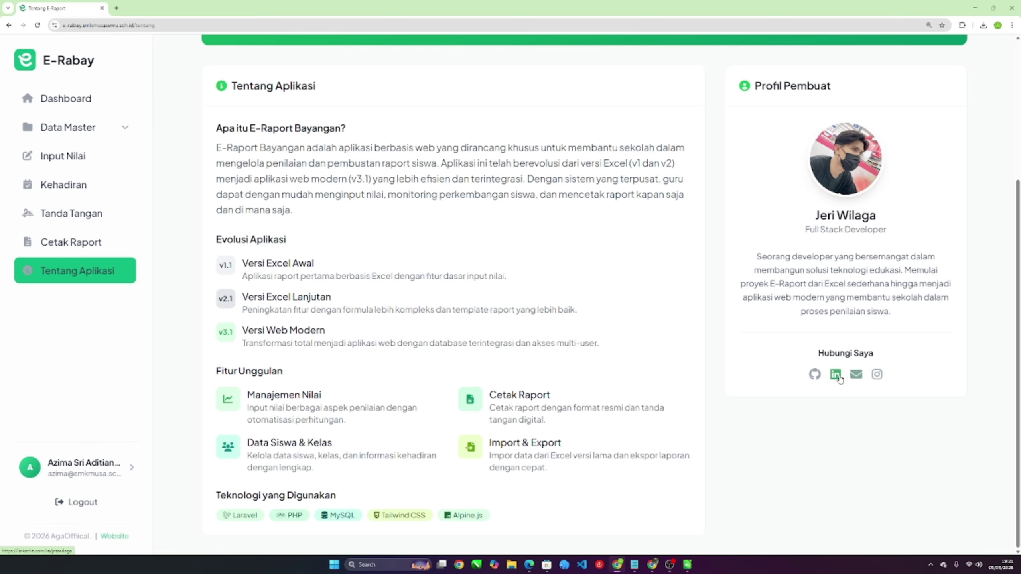
pyautogui.scroll(5, 654, 379)
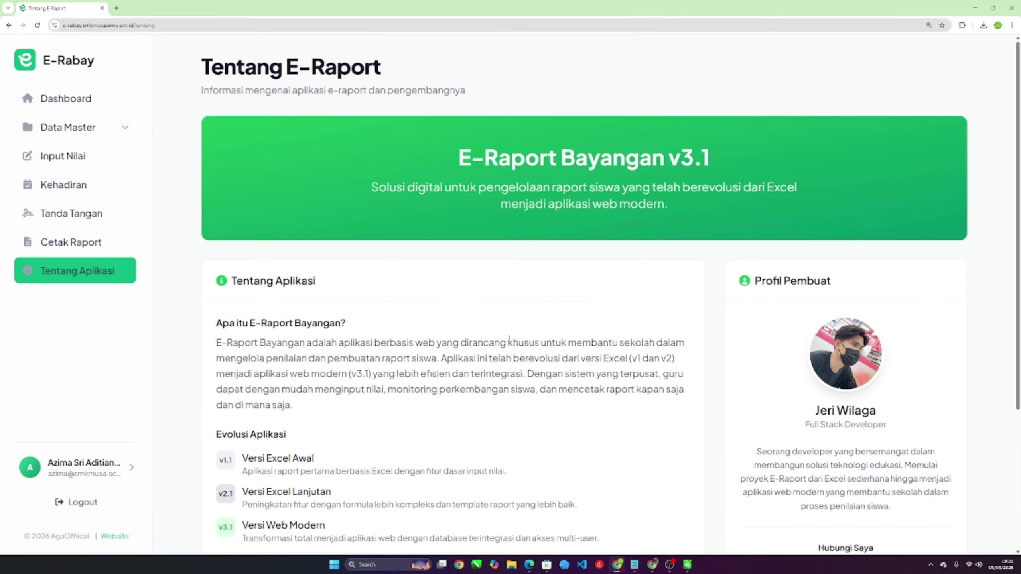
pyautogui.scroll(-5, 402, 346)
pyautogui.scroll(4, 508, 357)
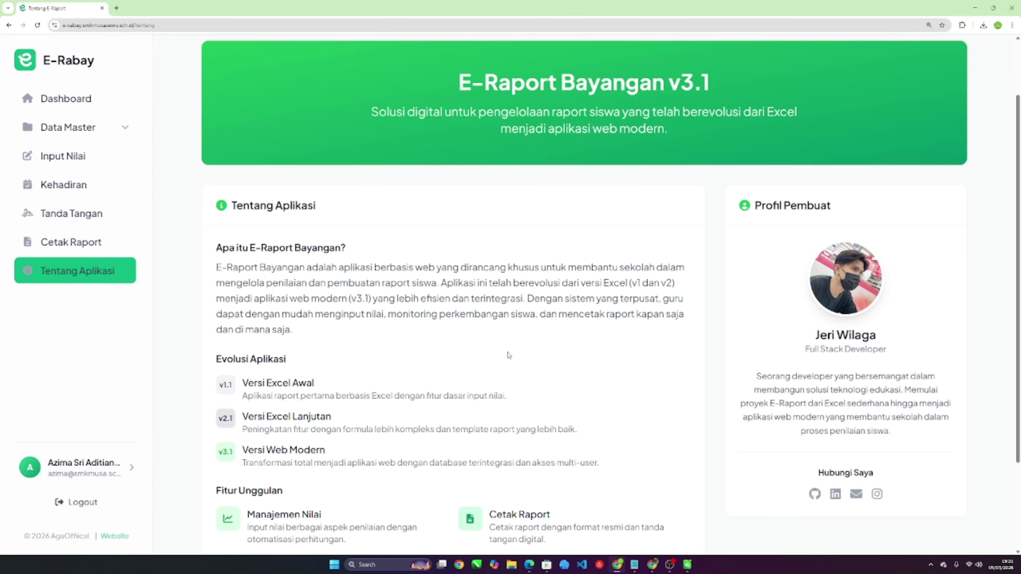
pyautogui.scroll(-1, 490, 350)
pyautogui.scroll(2, 490, 349)
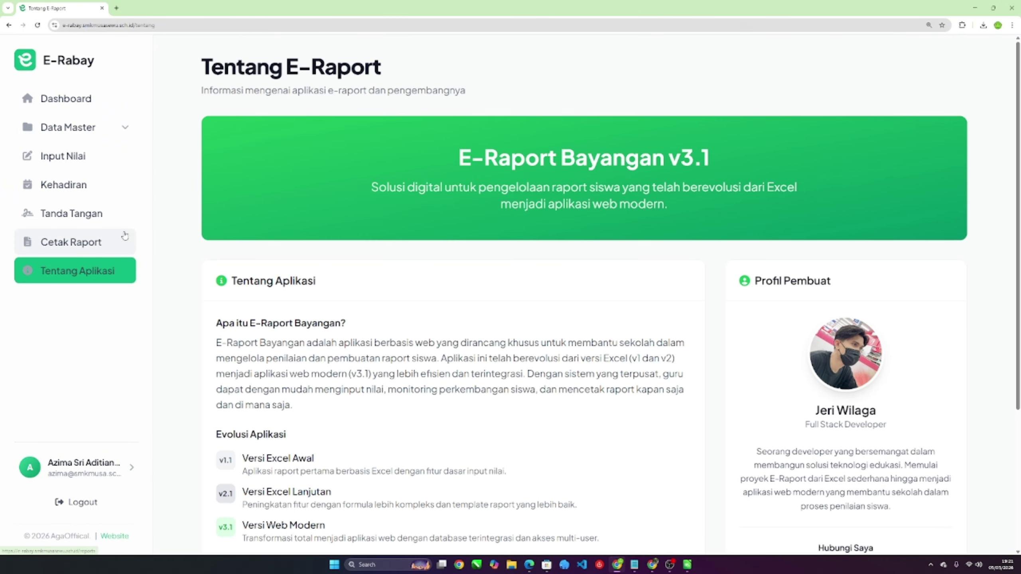
# Open the Tanda Tangan report page, and log out of the teacher account.
pyautogui.click(59, 226)
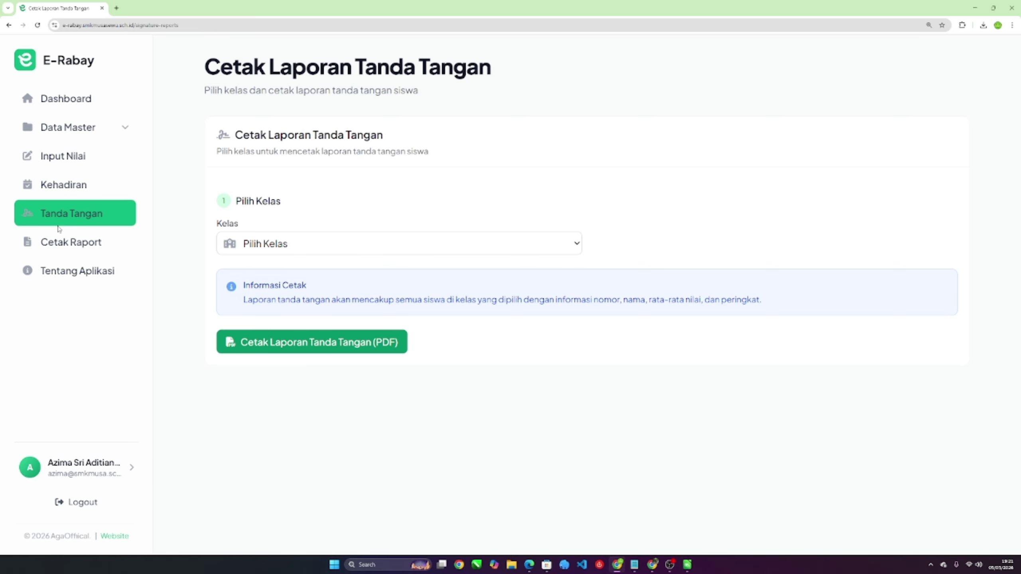
pyautogui.click(82, 502)
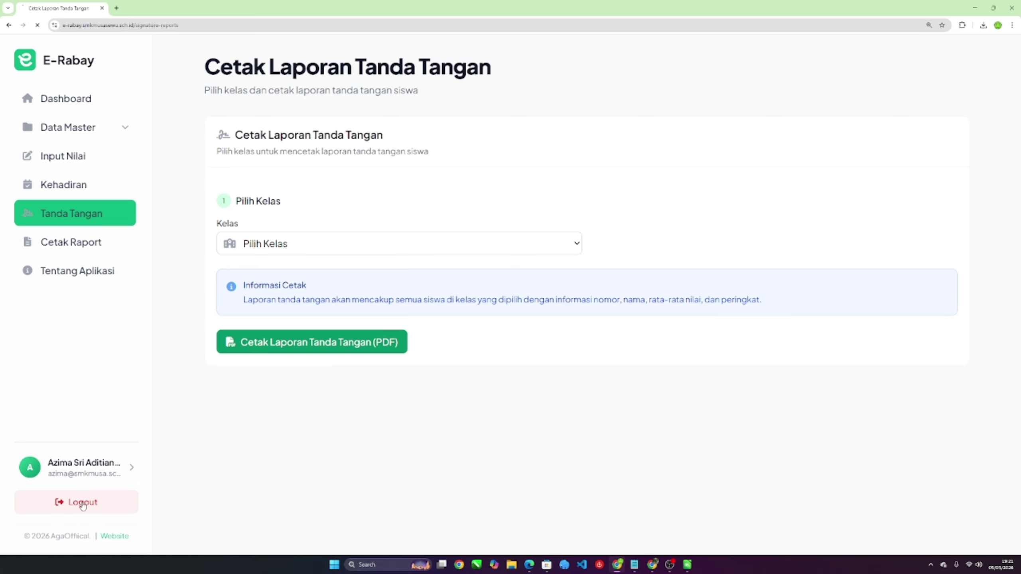